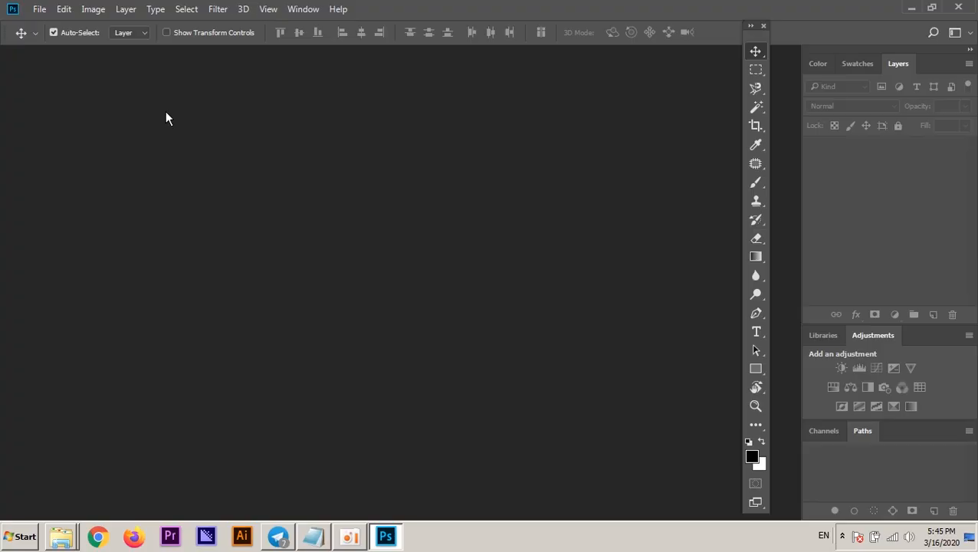
Open the recent image Matt.jpg for a brief view and close it again
click(39, 9)
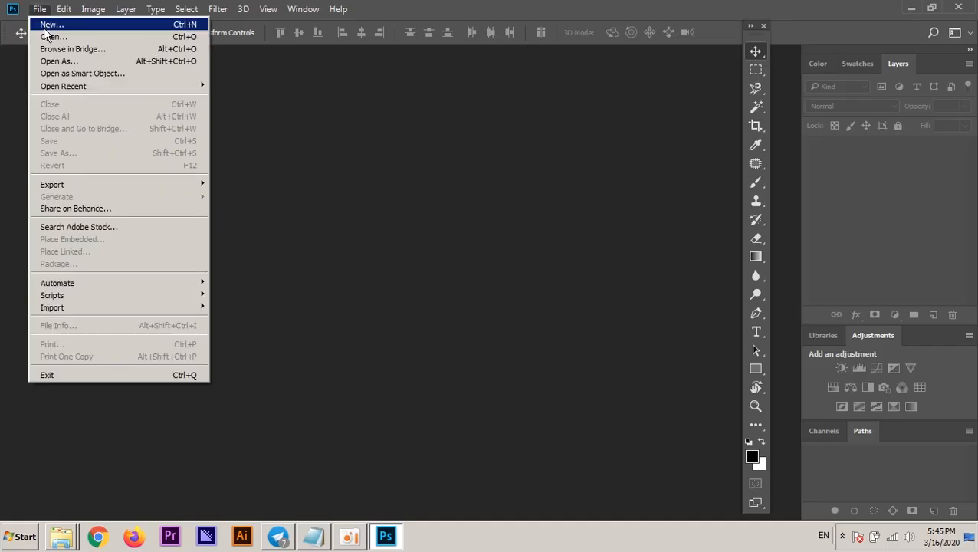
mouse_move(63, 87)
click(260, 86)
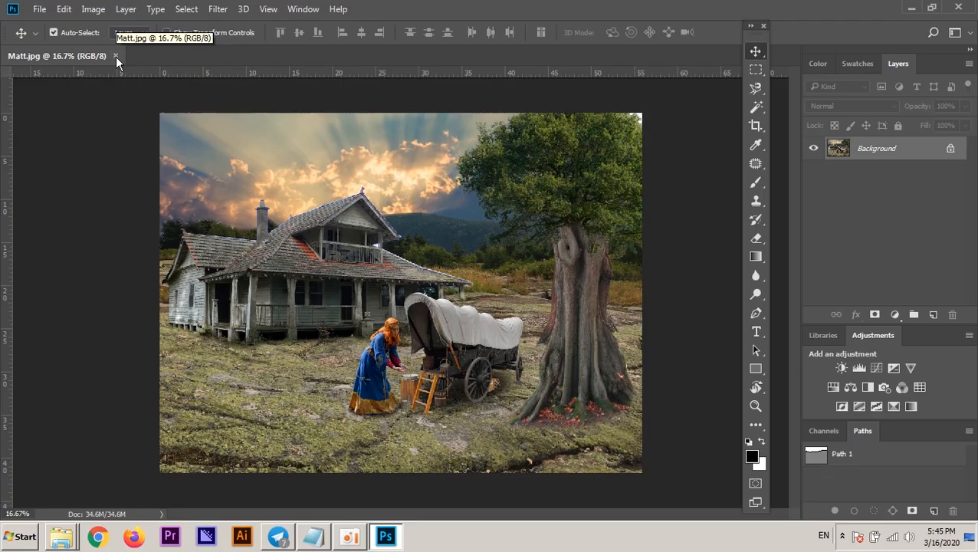
click(115, 57)
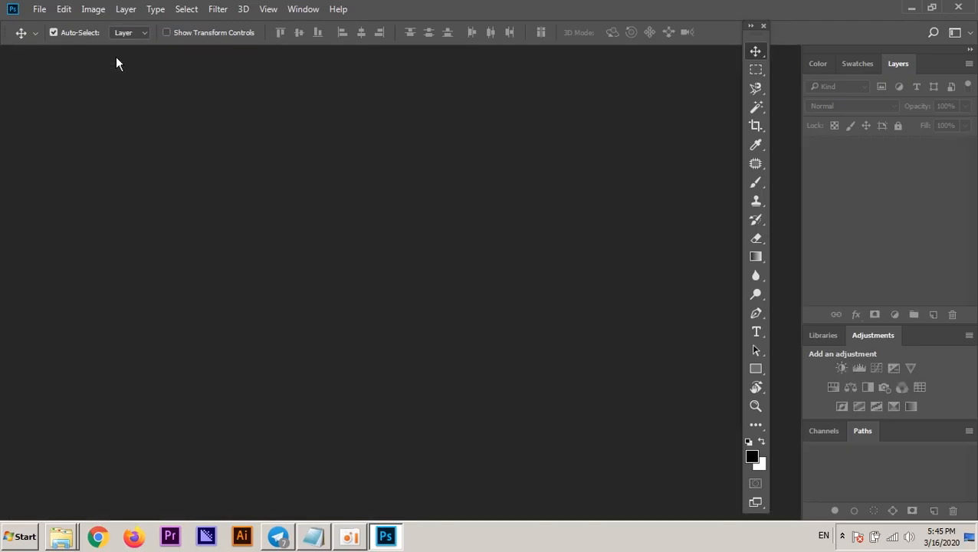
drag(751, 42, 722, 42)
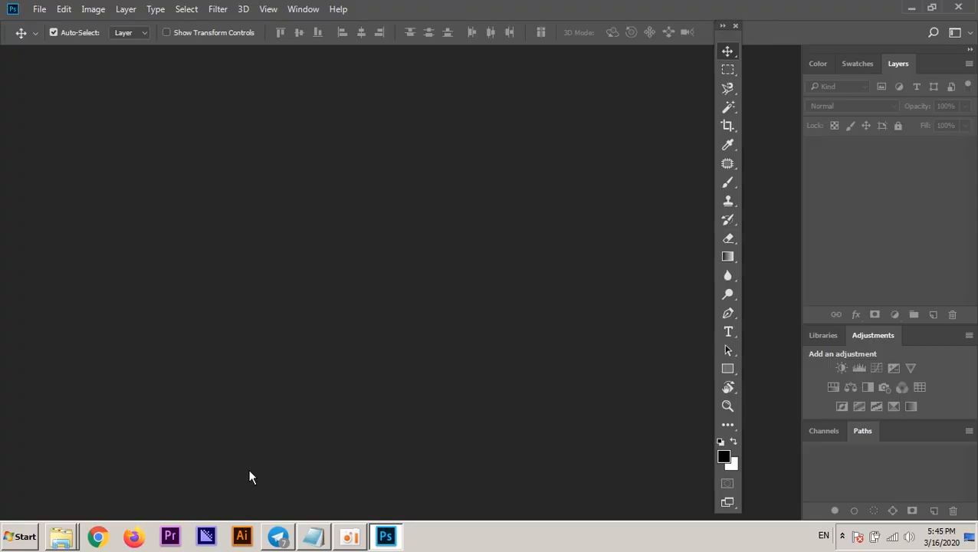
Switch to File Explorer, open the Ex folder and examine Fashion.jpg in Windows Photo Viewer
mouse_move(348, 532)
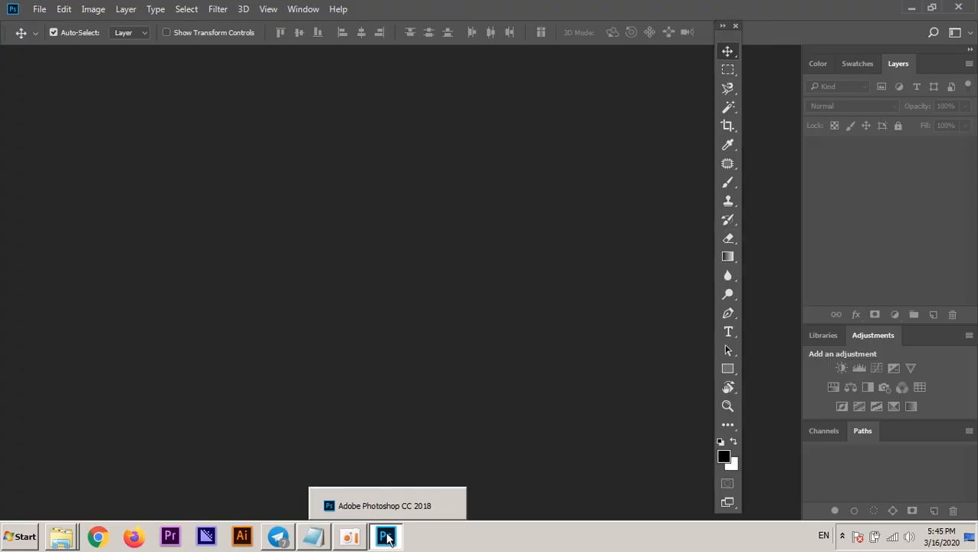
mouse_move(61, 536)
click(70, 507)
double_click(414, 169)
drag(432, 74, 277, 76)
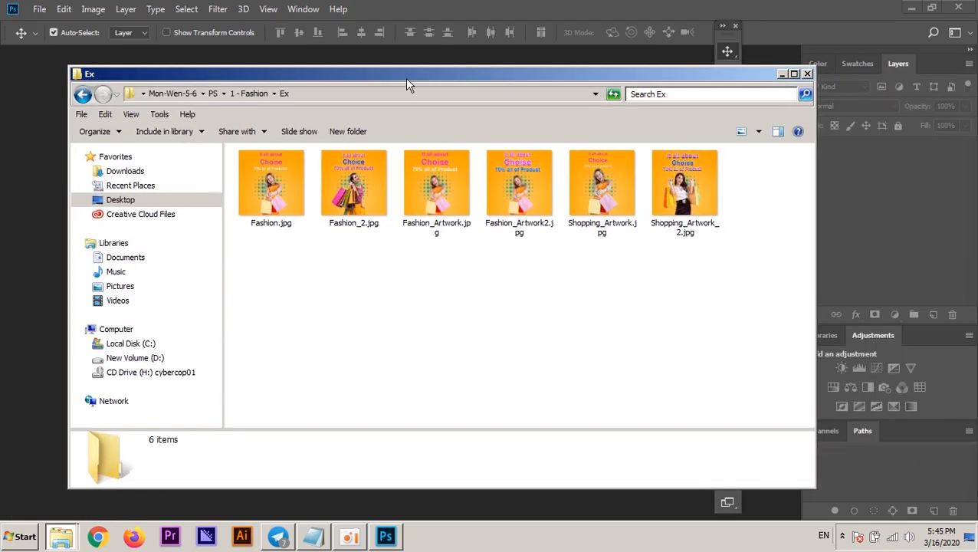
double_click(265, 192)
scroll(439, 136, up, 1)
scroll(440, 137, down, 1)
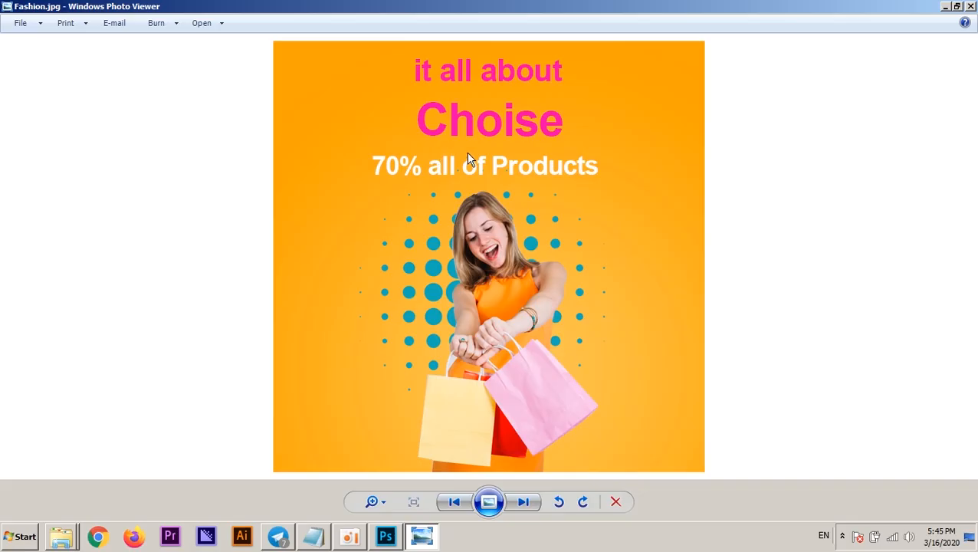
scroll(437, 163, up, 1)
scroll(437, 163, down, 1)
Switch to Notepad and start a new line under "1 - Fashion"
click(313, 536)
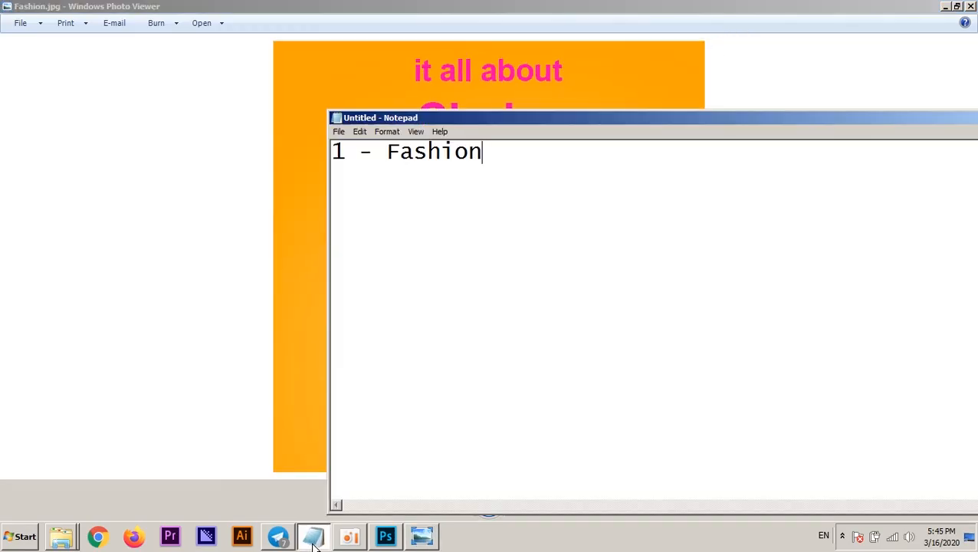
drag(375, 120, 305, 102)
key(Return)
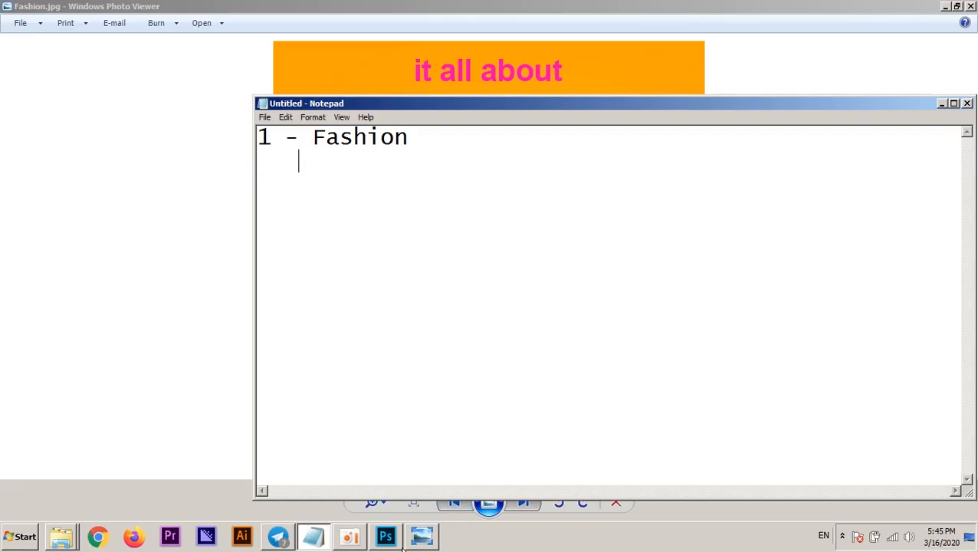
click(394, 543)
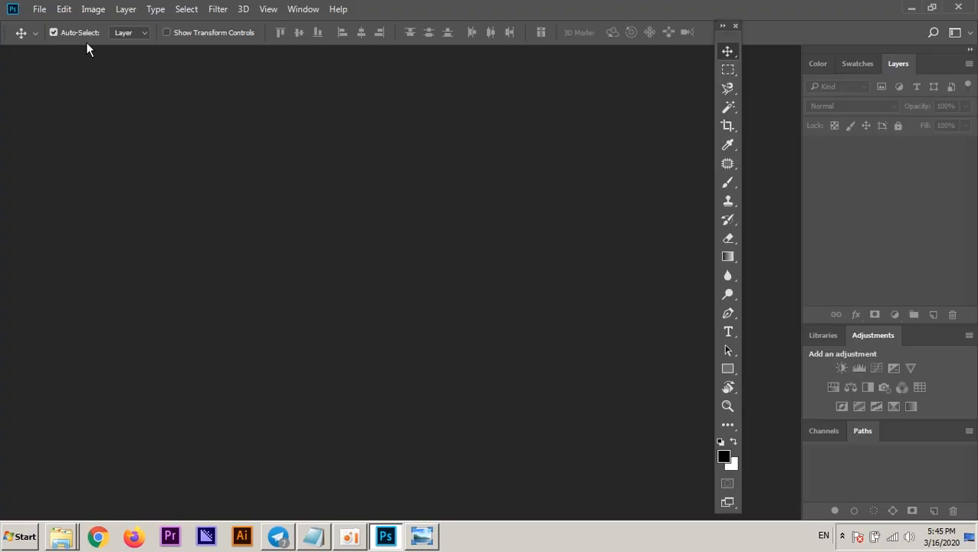
click(44, 10)
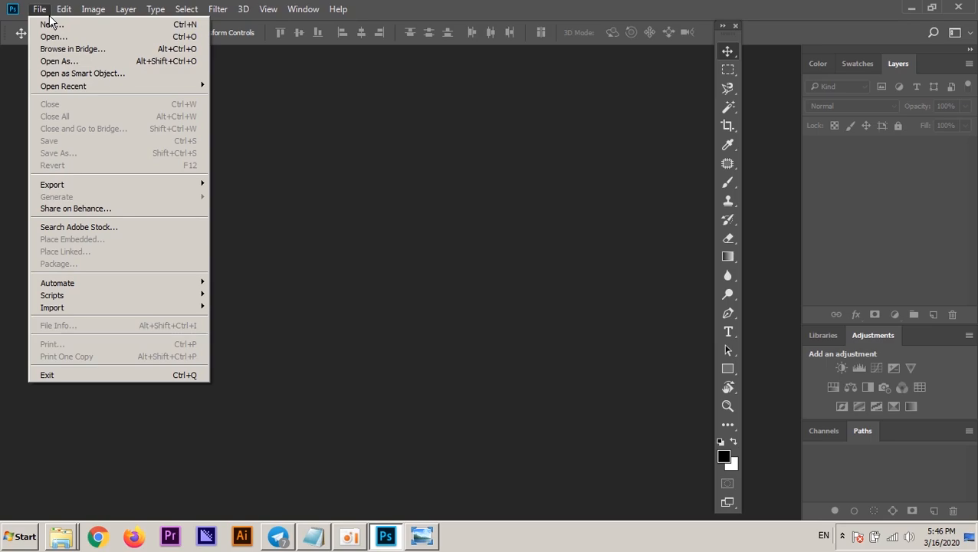
mouse_move(243, 9)
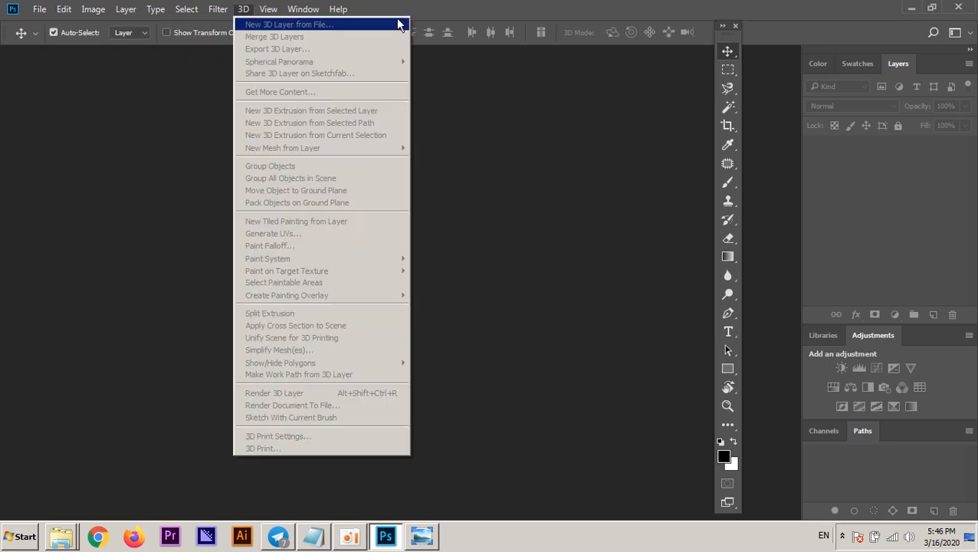
click(470, 21)
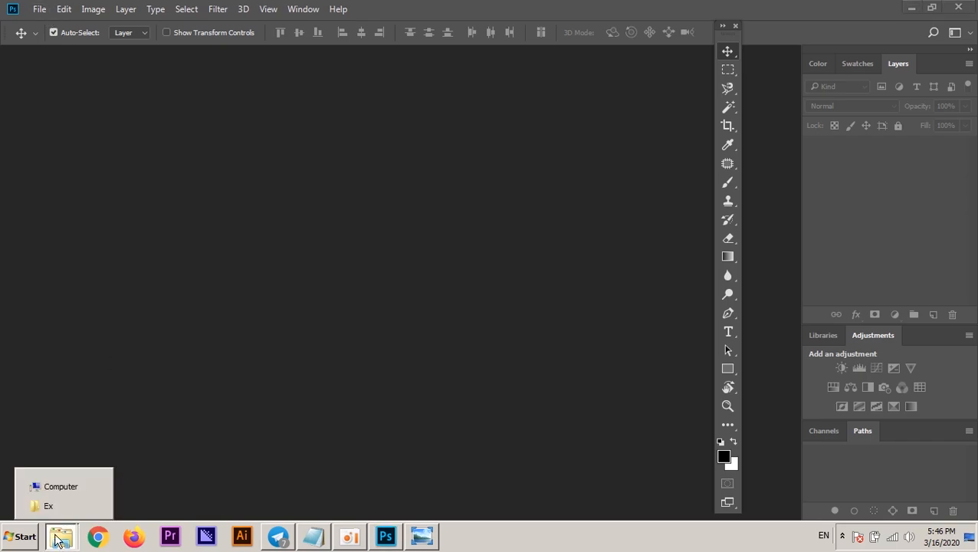
Switch to the Notepad notes and add an indented "Design" line under "1 - Fashion"
click(313, 535)
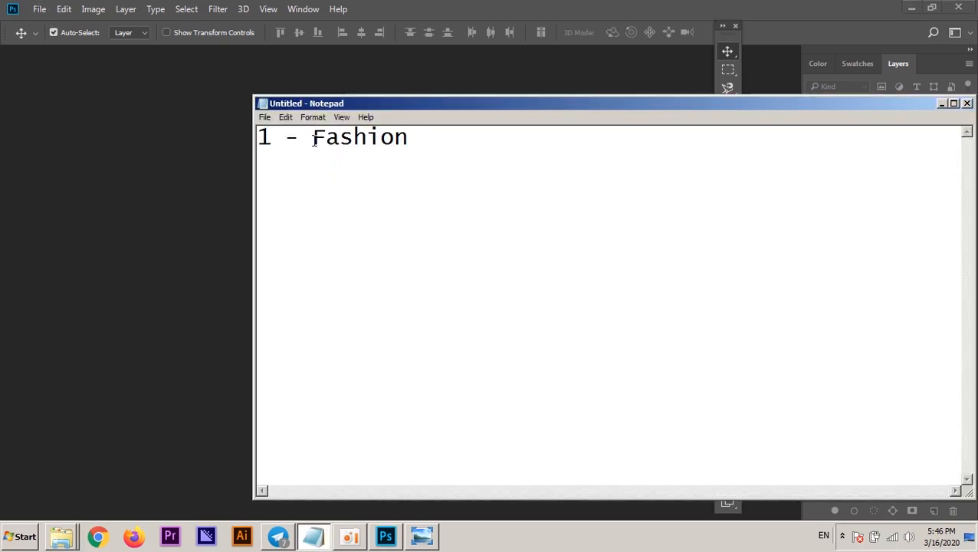
drag(308, 102, 122, 74)
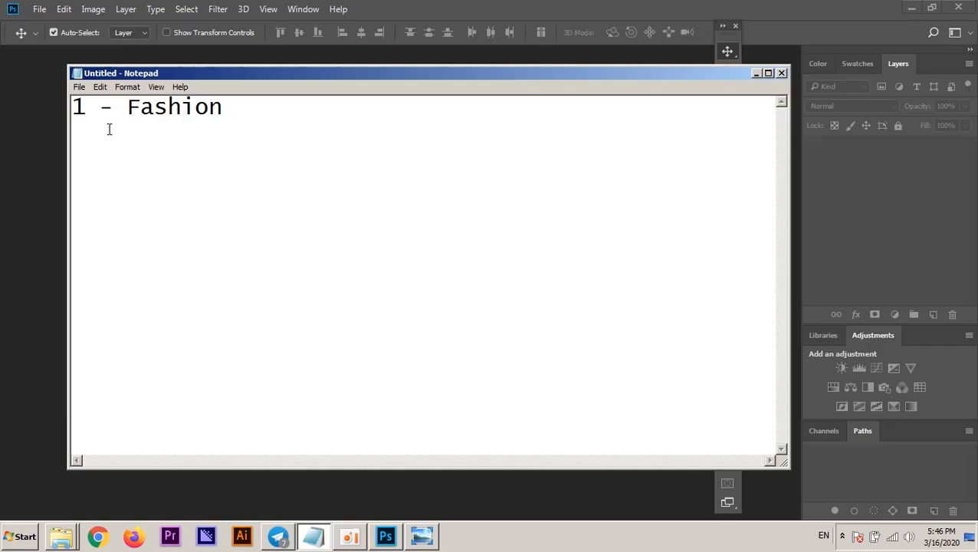
text(D)
key(BackSpace)
text(Design)
key(Return)
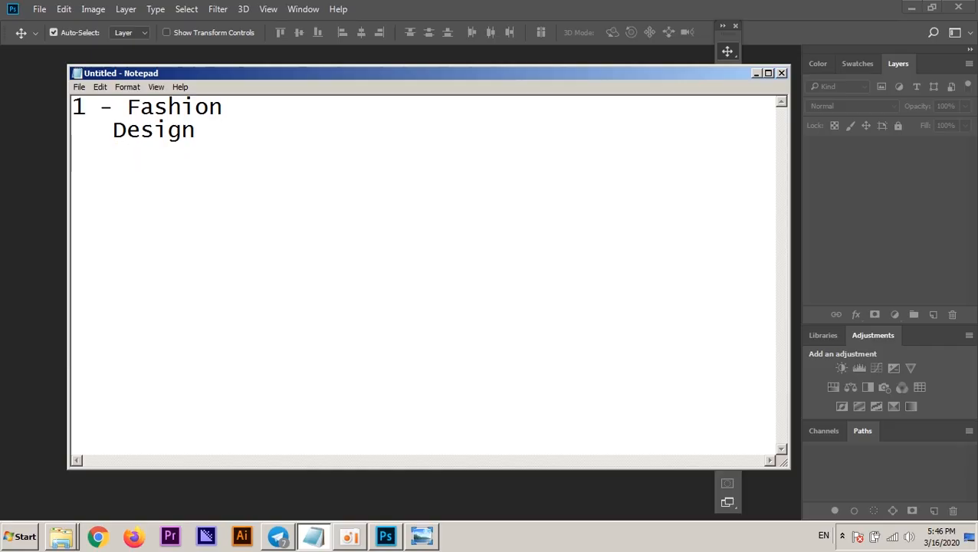
Add a further indented line under "Design" reading "Size cm pixel"
key(BackSpace)
text(Size)
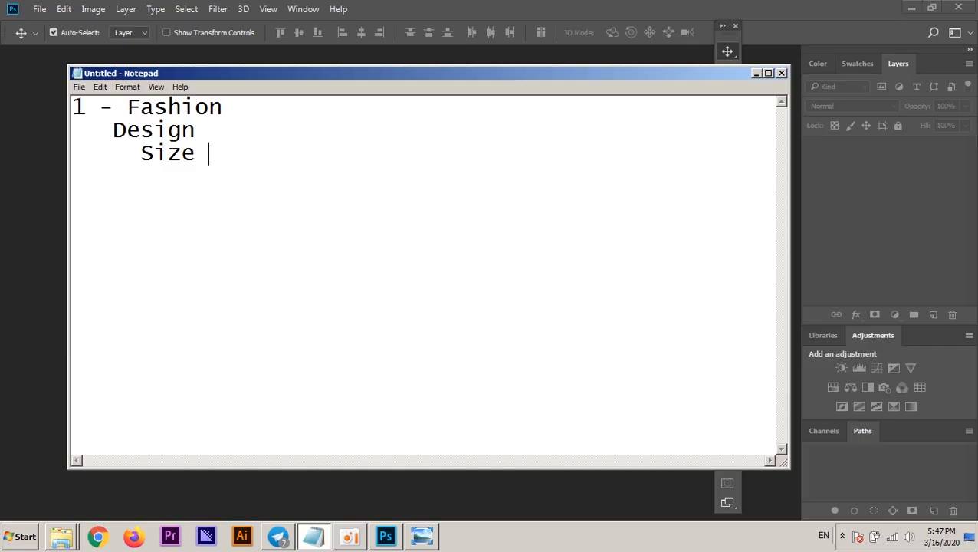
drag(142, 152, 216, 152)
click(216, 152)
text(cm   pixel)
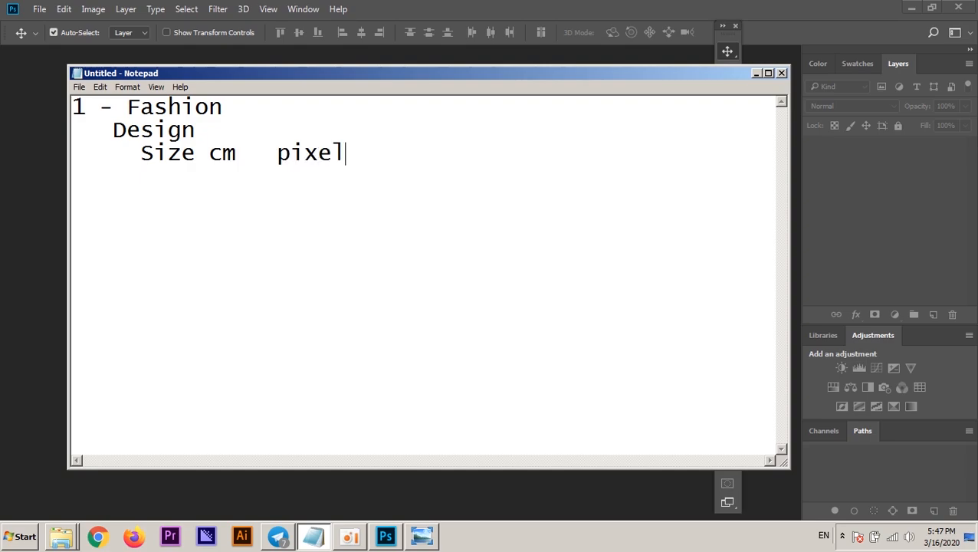
drag(210, 153, 233, 156)
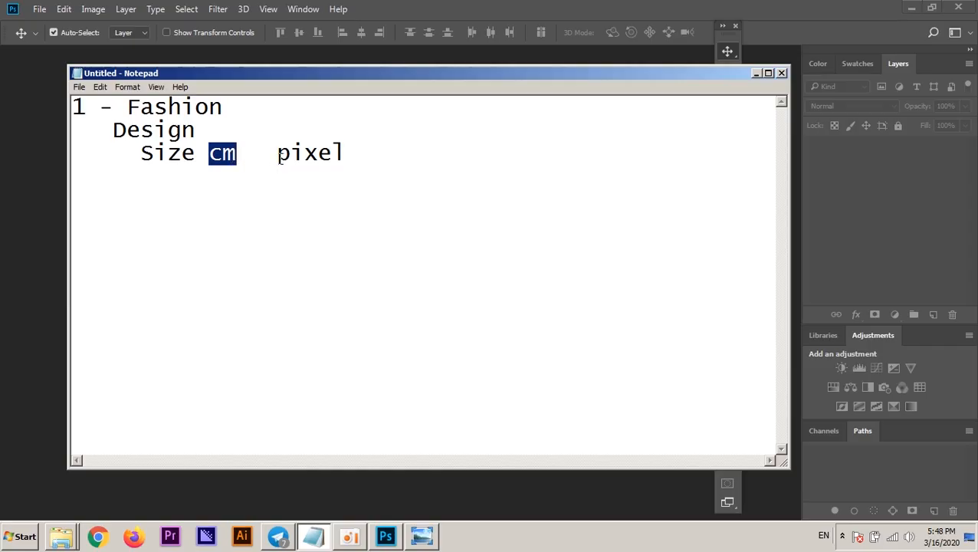
drag(277, 153, 357, 155)
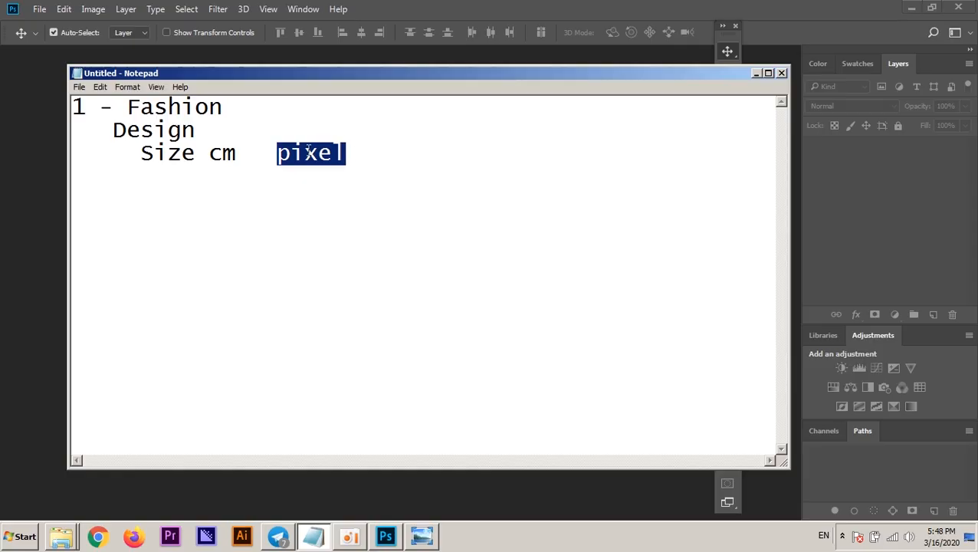
Add a "Data" line beneath the Size line, aligned with it
click(371, 157)
key(Return)
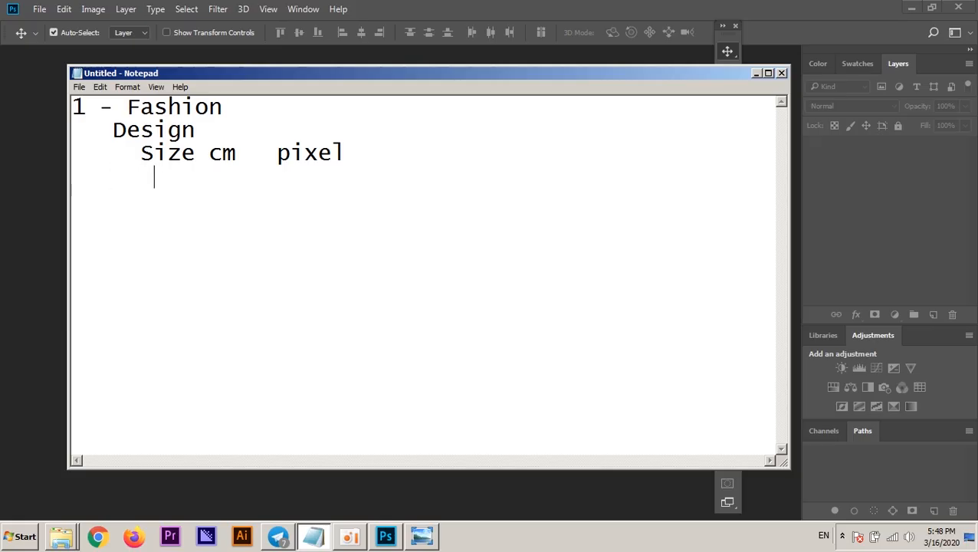
key(BackSpace)
text(Data)
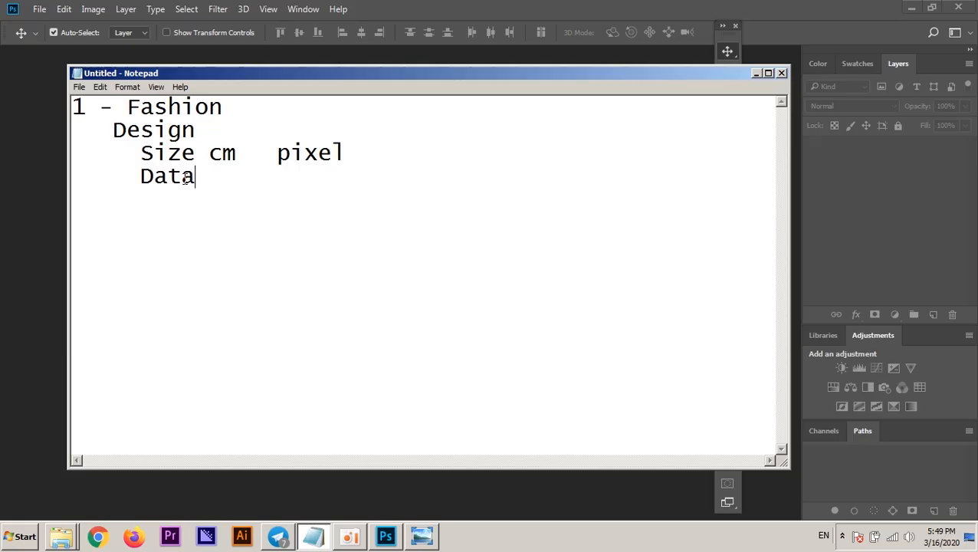
Switch to File Explorer and open the Link folder inside the 1 - Fashion folder
click(62, 539)
click(47, 505)
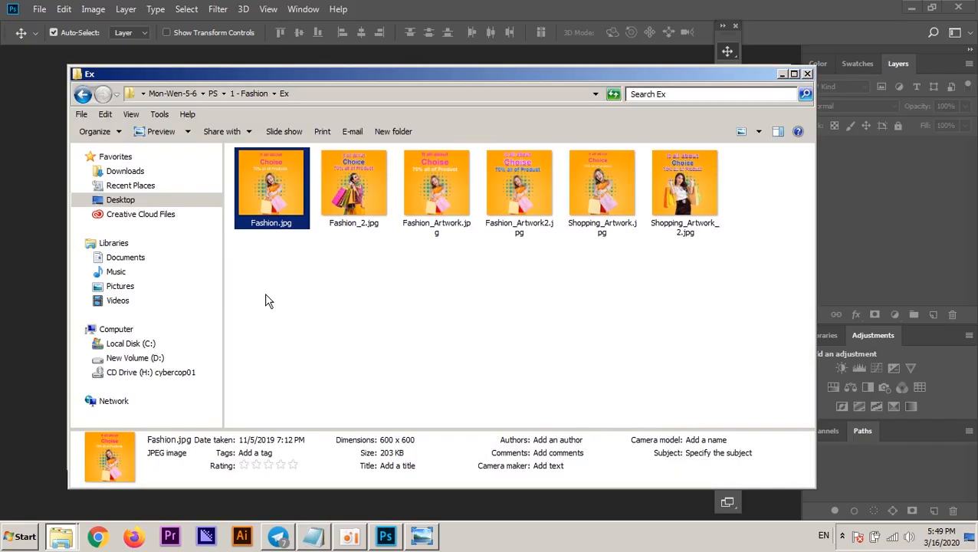
drag(303, 73, 639, 51)
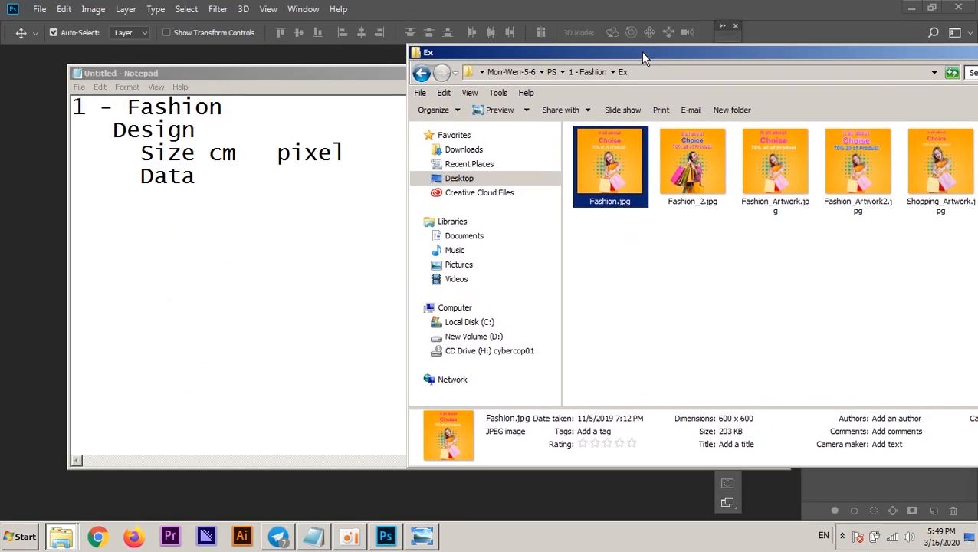
click(602, 72)
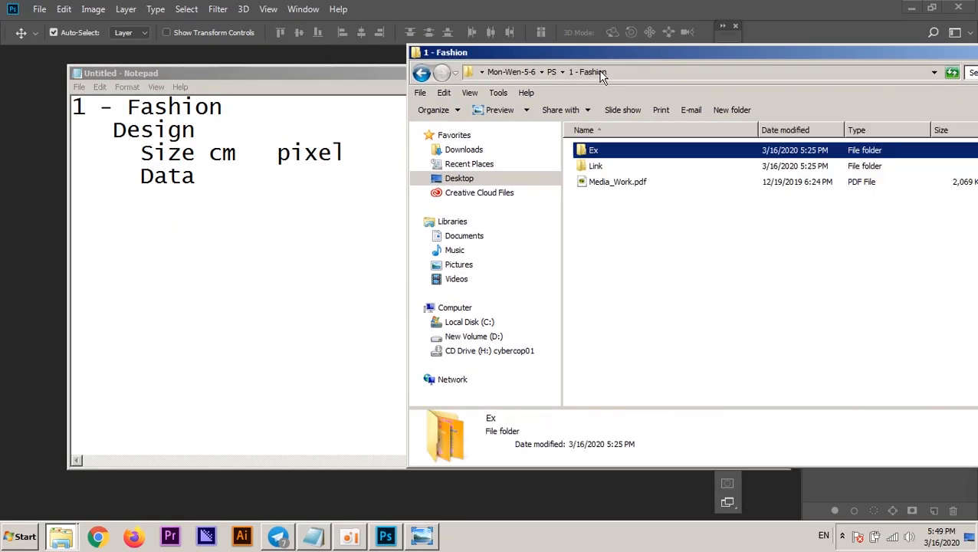
double_click(585, 166)
drag(617, 52, 542, 35)
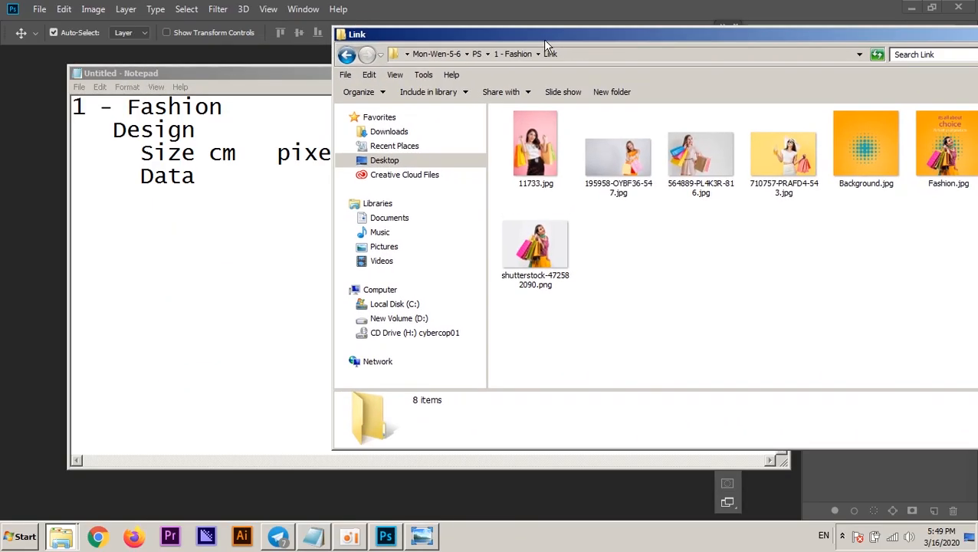
drag(617, 37, 548, 31)
View the source images 195958-OYBF36-547.jpg and Background.jpg in Windows Photo Viewer, closing each one
double_click(553, 153)
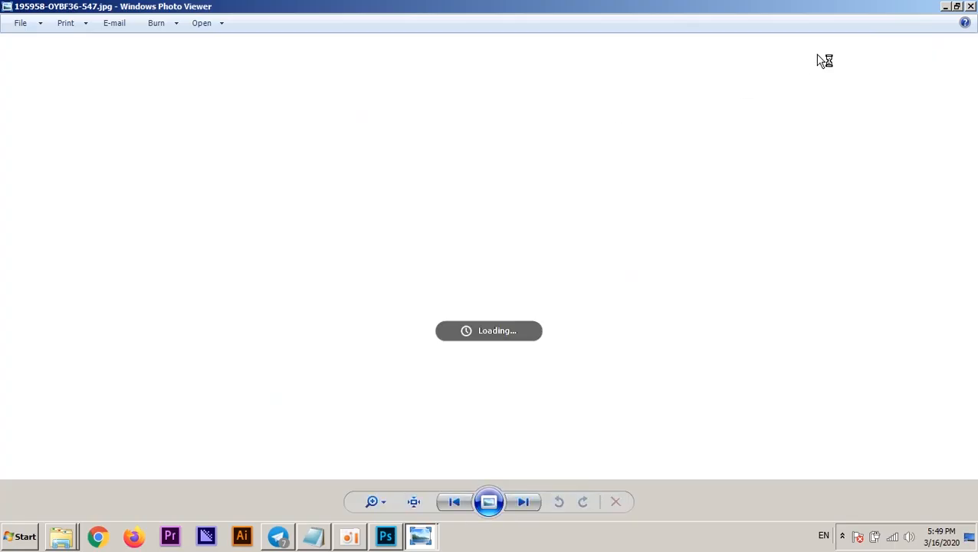
key(alt+F4)
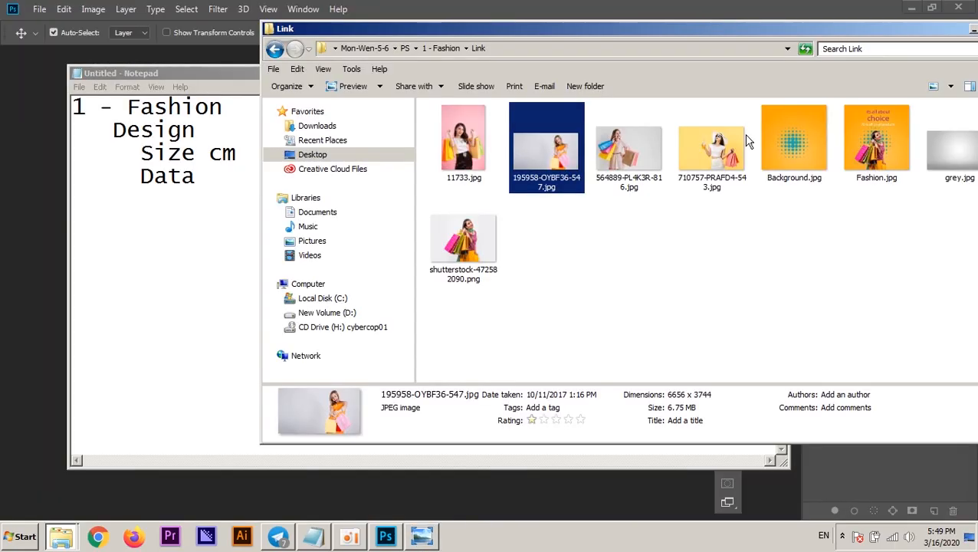
double_click(792, 144)
click(969, 7)
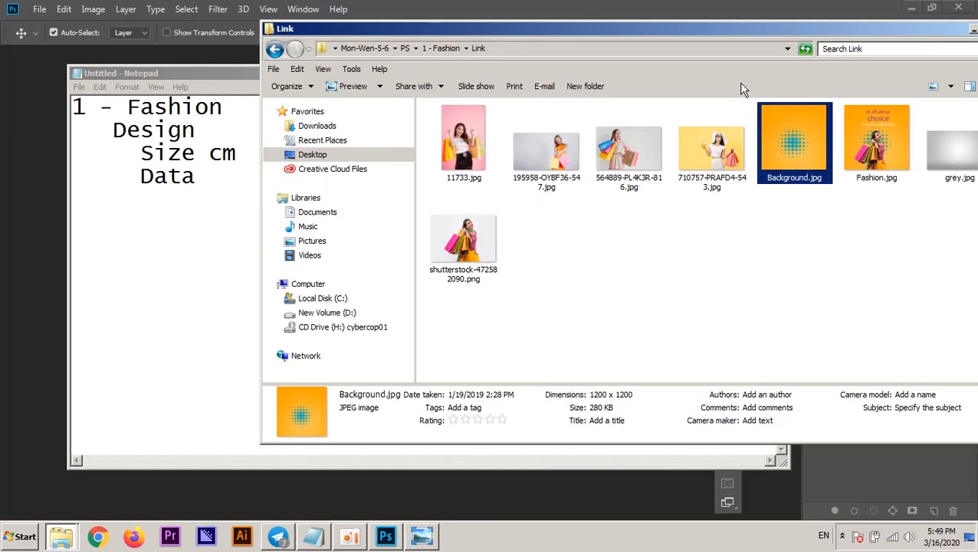
drag(698, 37, 729, 47)
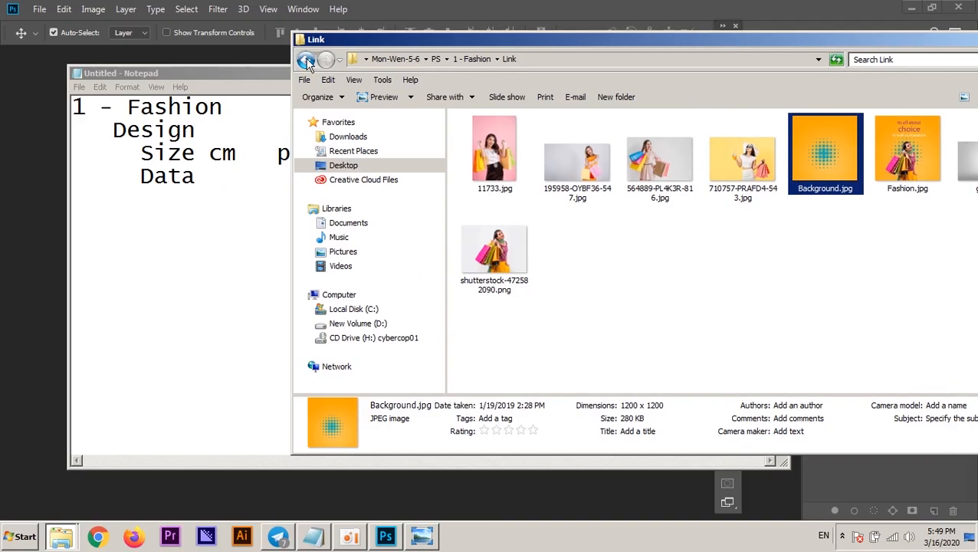
Return to the Ex folder, view Fashion.jpg in Windows Photo Viewer and close it
click(305, 59)
double_click(492, 139)
double_click(494, 151)
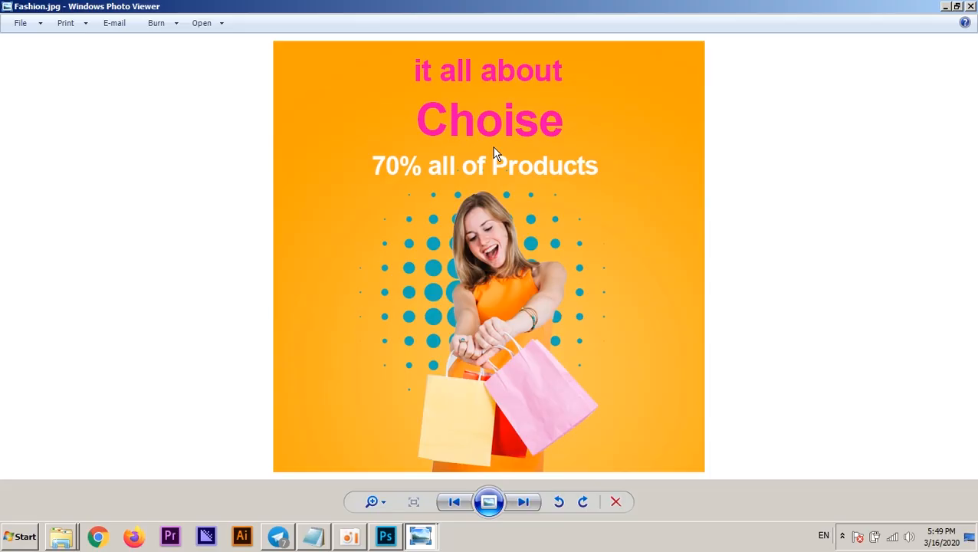
click(970, 6)
Switch to the Notepad notes and add a "Creative" line beneath "Data"
click(182, 153)
click(214, 185)
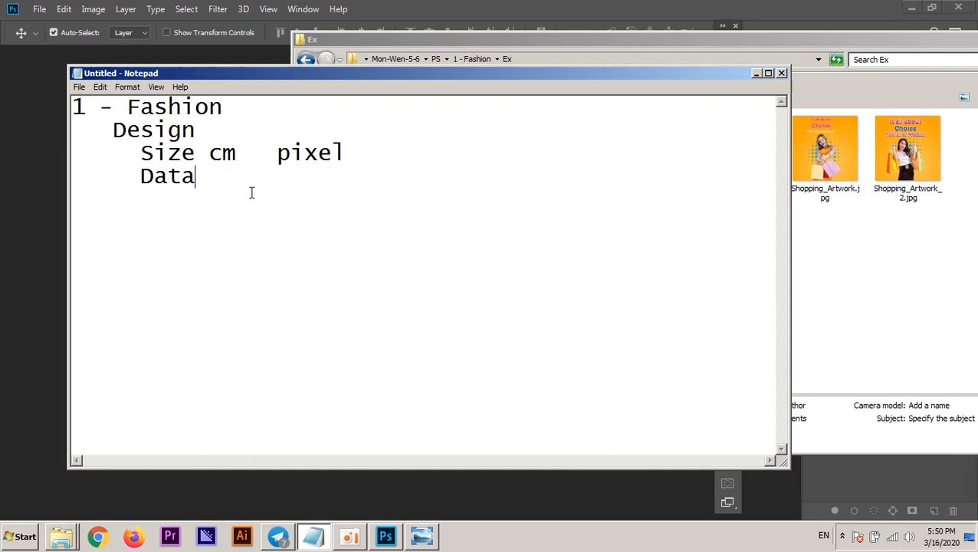
key(Return)
text(Crea)
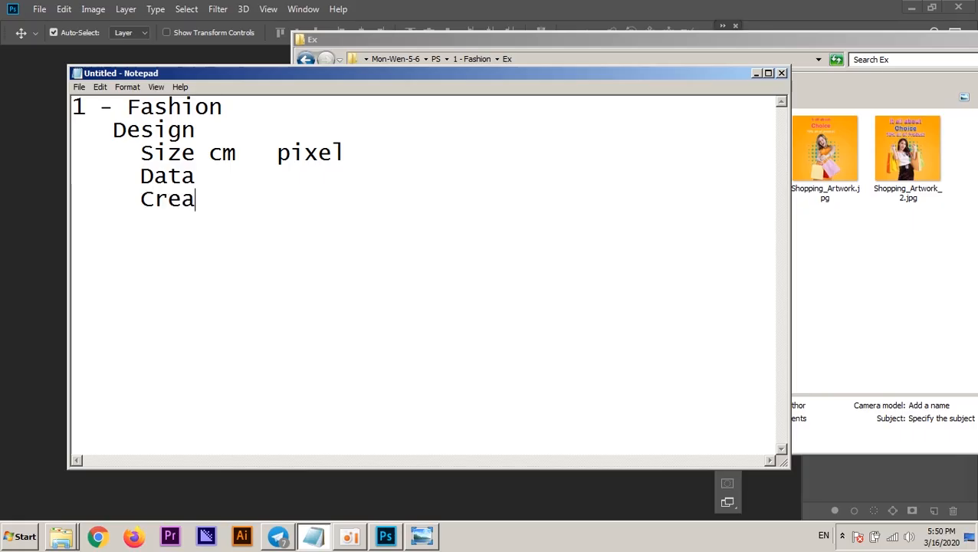
text(tive)
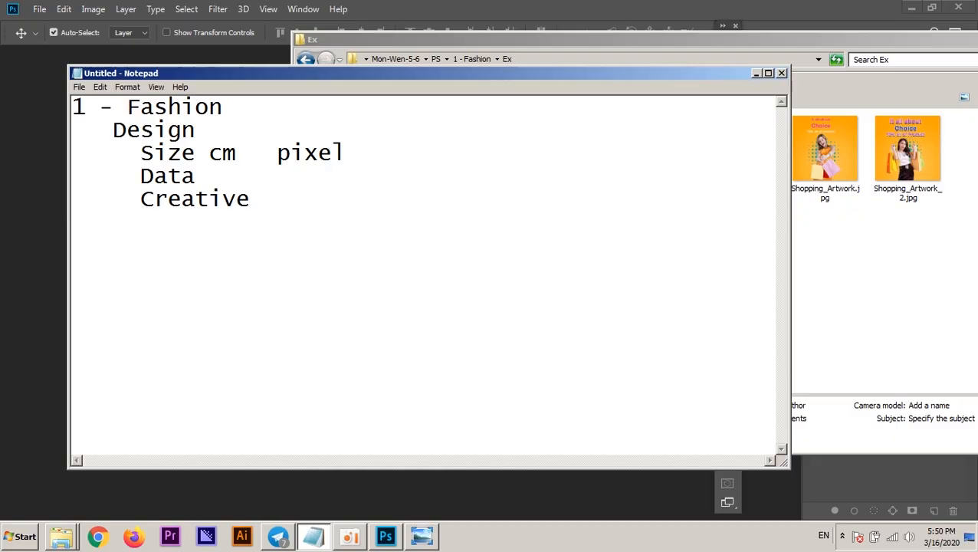
Add a separator row of dashes below "Creative", leaving a blank line above it and starting new lines below it
key(Return)
key(Return)
key(Return)
key(BackSpace)
text(------------------------)
key(Return)
key(Return)
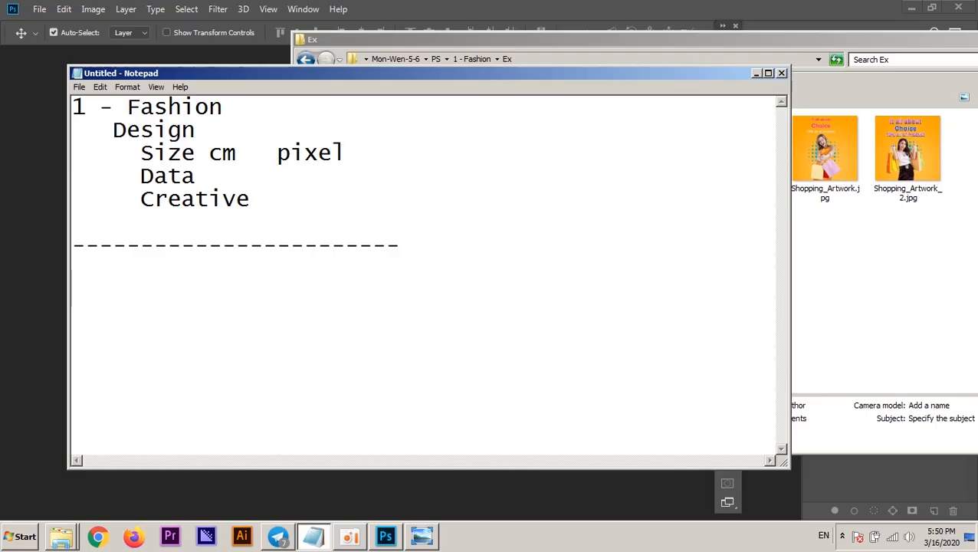
Add a "Folder Management" heading beneath the row of dashes in the notes
text(Folder Management)
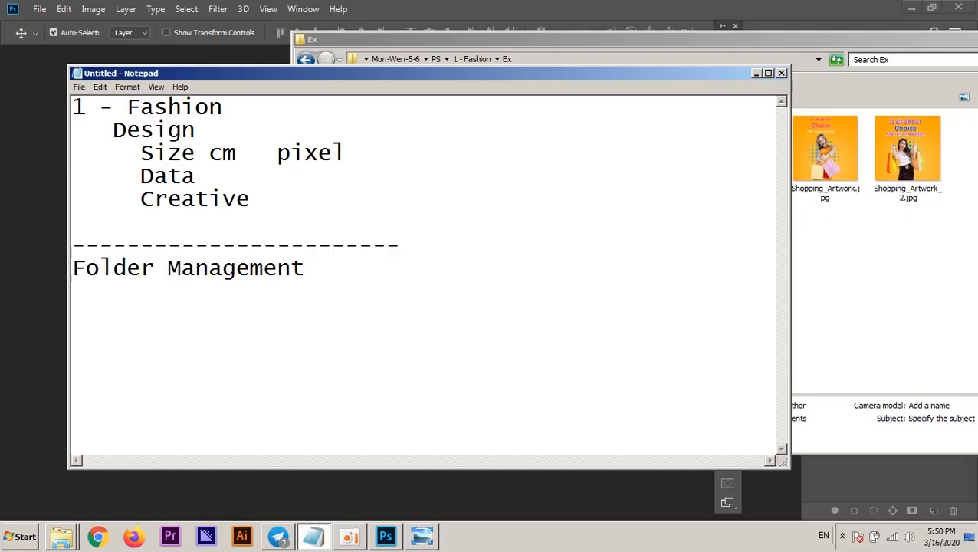
key(Return)
Switch to the Ex folder window and go up through 1 - Fashion to the PS folder
drag(449, 40, 506, 42)
click(420, 52)
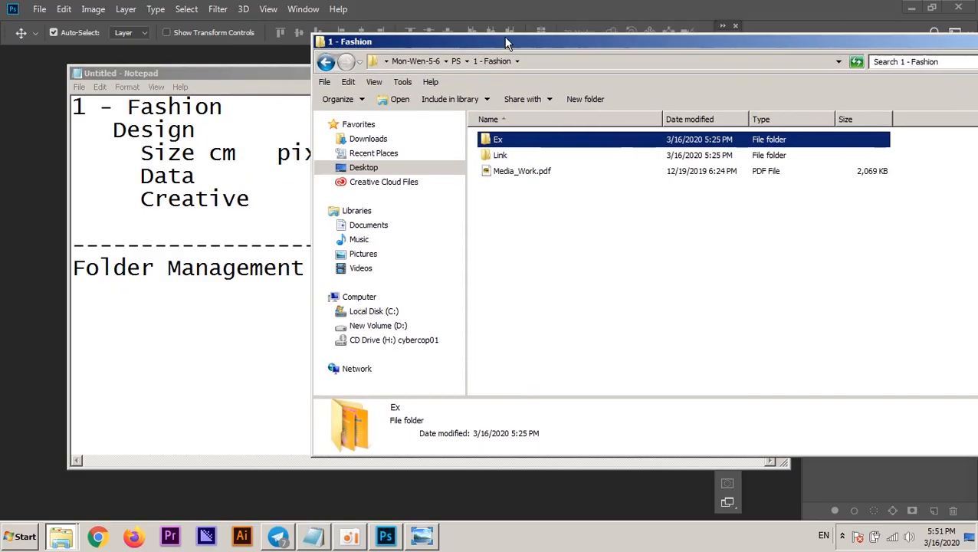
click(456, 61)
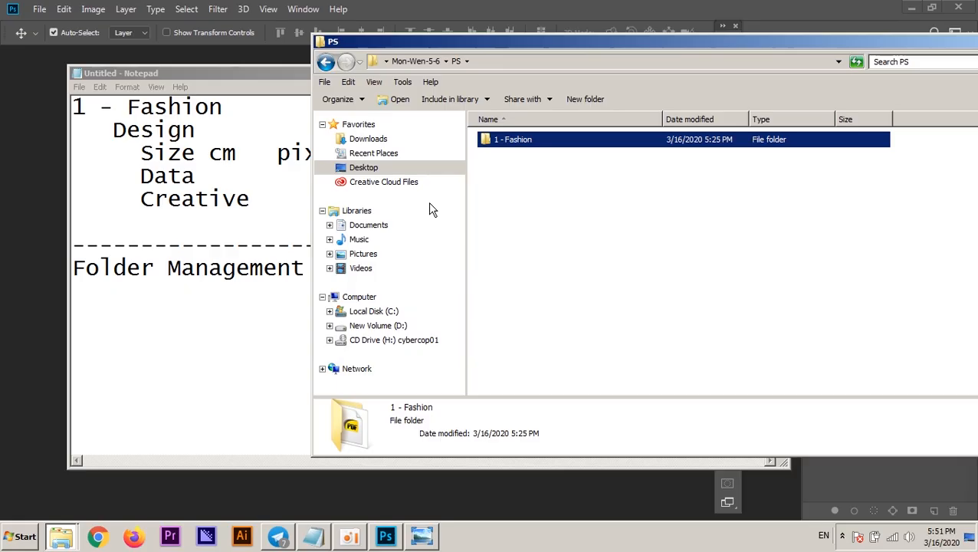
Return to the Notepad notes and add an indented "Project-Name" line under "Folder Management", with "Link" indented further beneath it
click(203, 242)
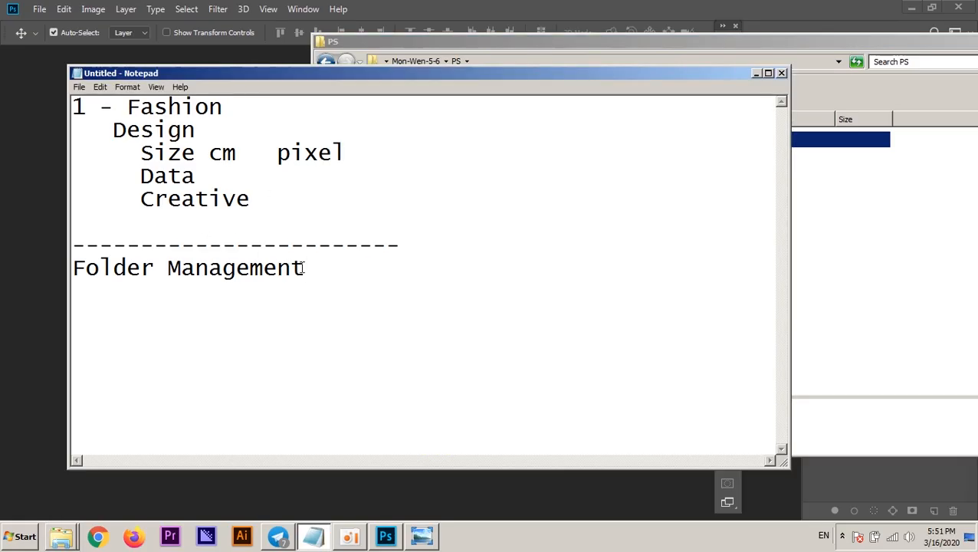
key(Return)
key(BackSpace)
text(P)
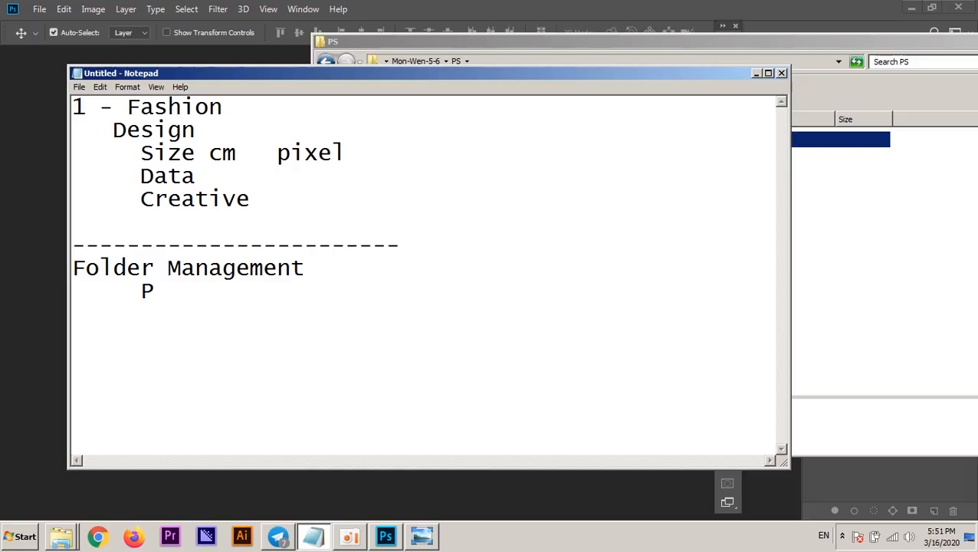
text(rojec)
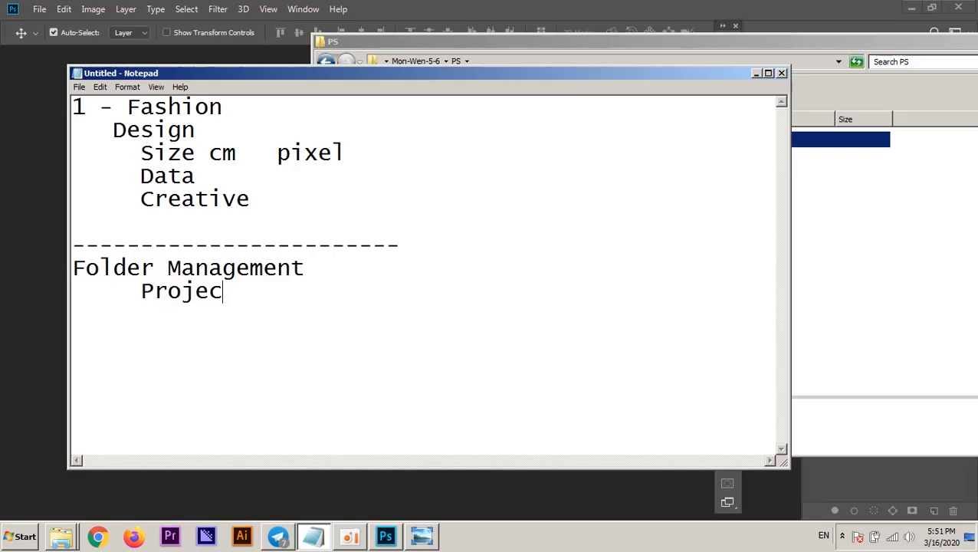
text(t-Name)
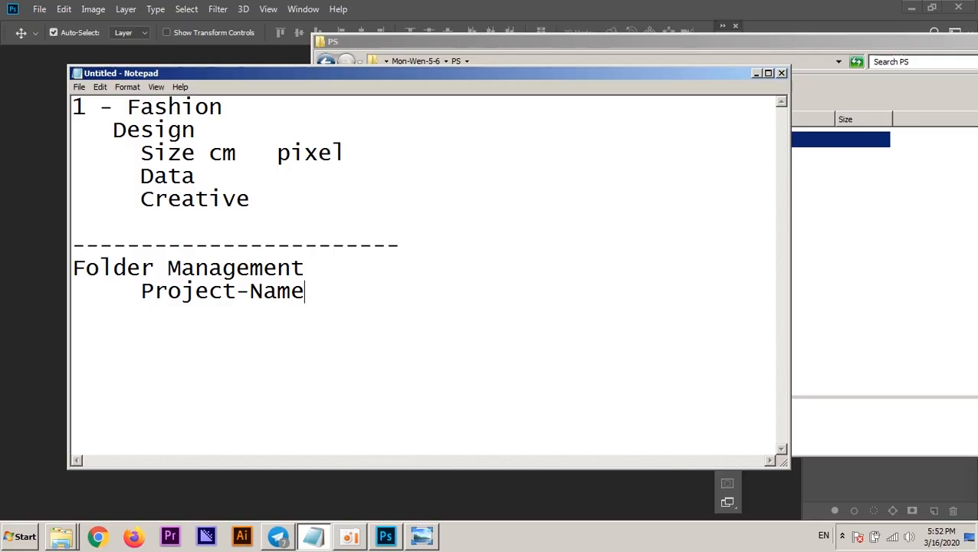
key(Return)
text(Link)
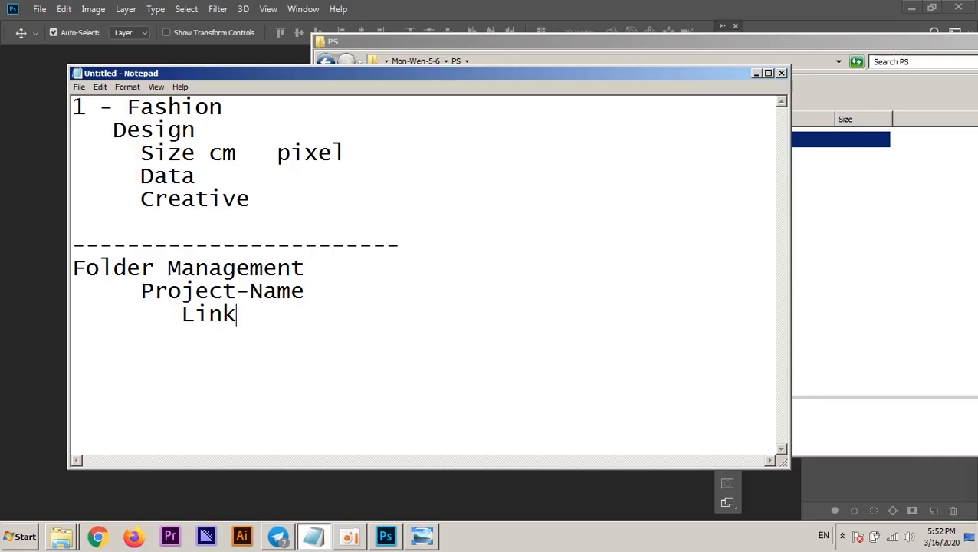
In the file explorer, go up to Mon-Wen-5-6, browse down through PS and 1 - Fashion to Link, and select its images
click(428, 44)
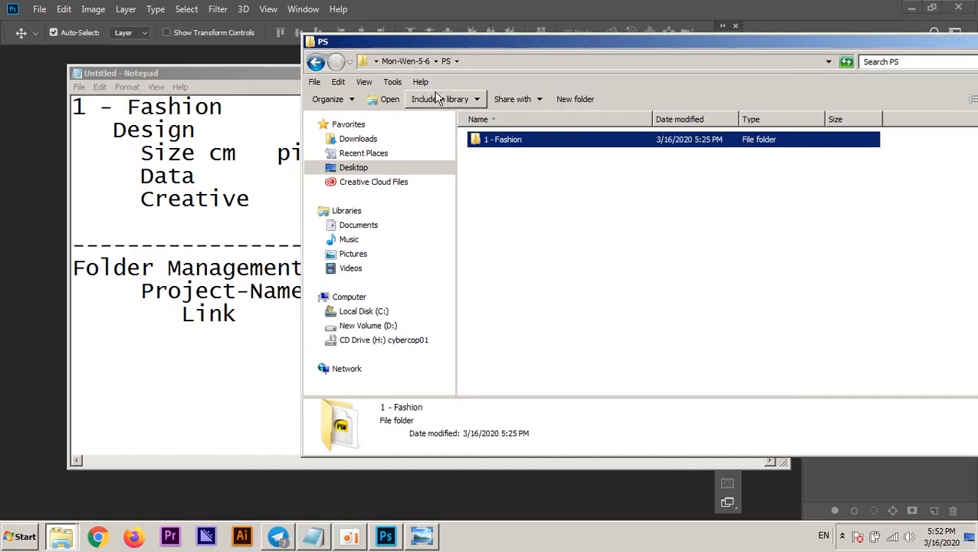
click(410, 62)
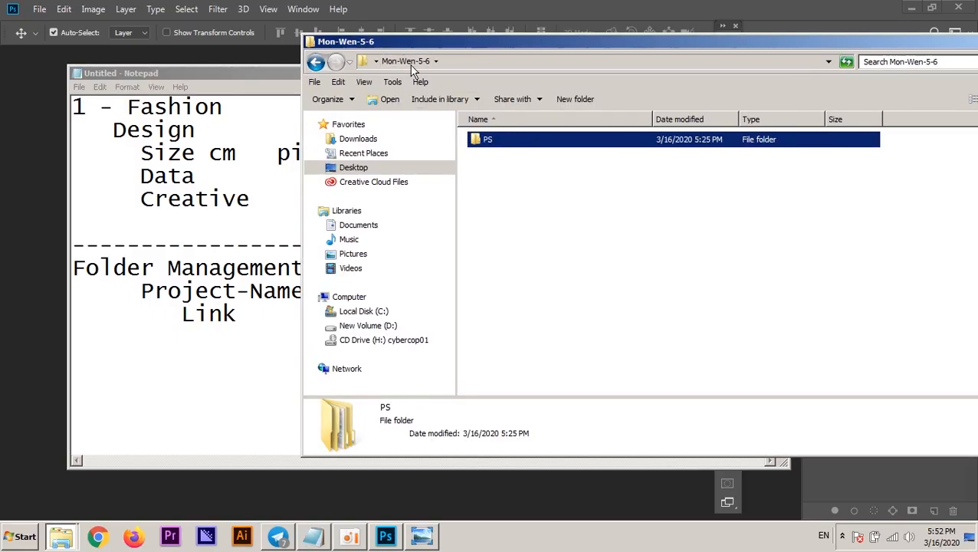
double_click(492, 147)
double_click(493, 144)
double_click(491, 158)
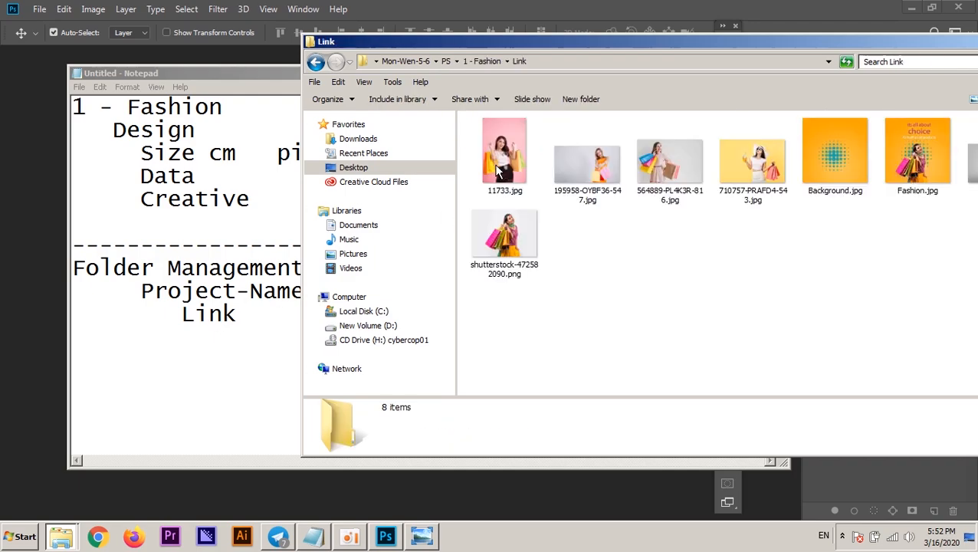
drag(495, 322, 916, 102)
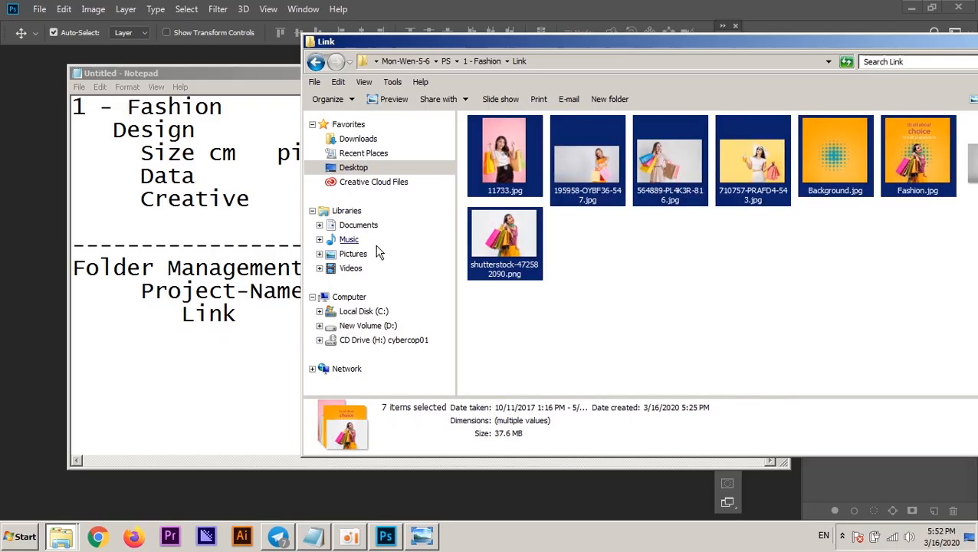
Return to the Notepad notes, add an "Ex" line beneath "Link" at the same indent, and move the window up slightly
double_click(238, 322)
click(215, 314)
click(248, 316)
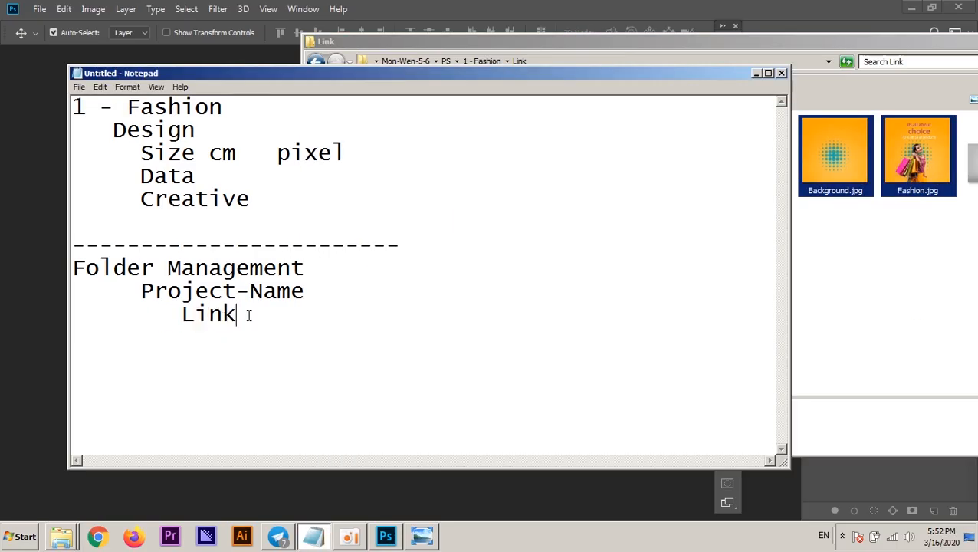
key(Return)
text(Ex)
drag(180, 72, 177, 52)
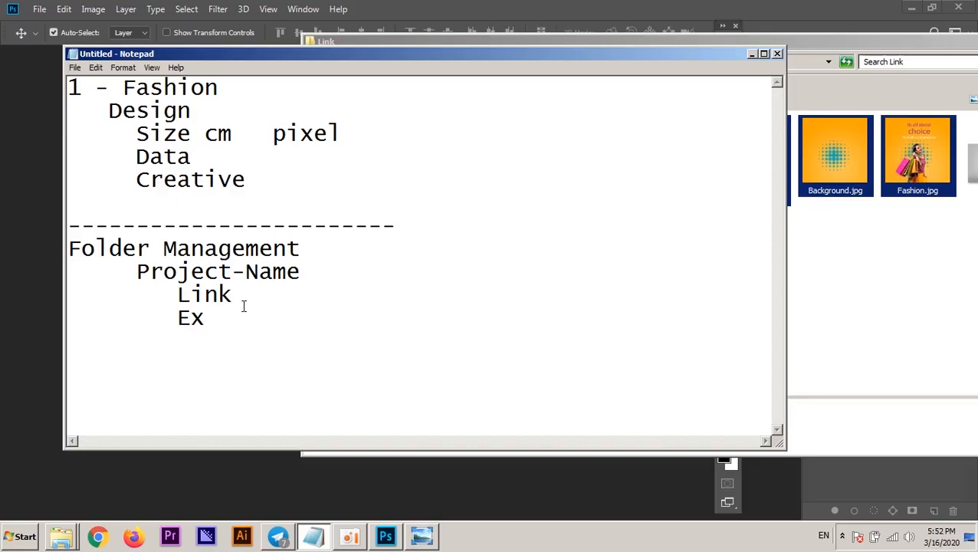
Highlight all the notes, and finally only the "Ex" line
drag(242, 304, 68, 89)
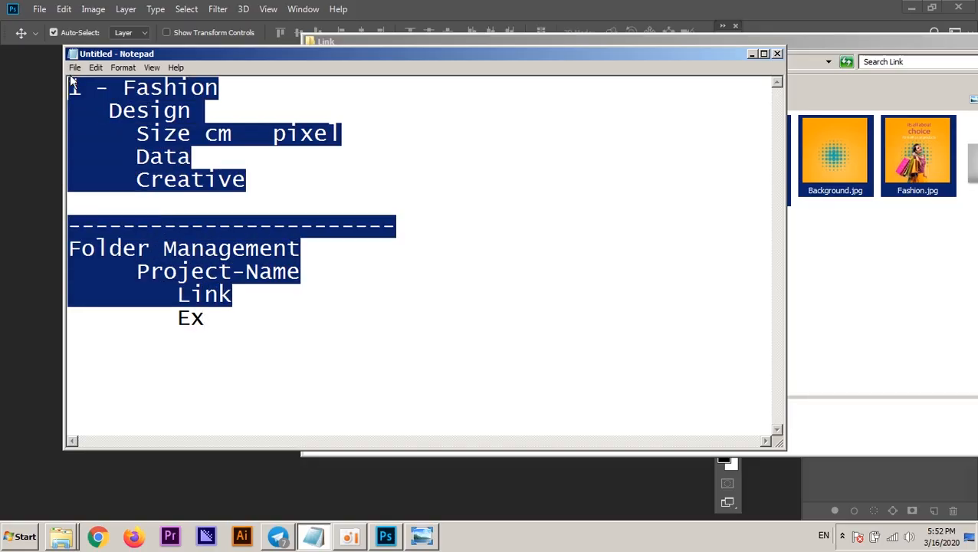
drag(207, 321, 68, 76)
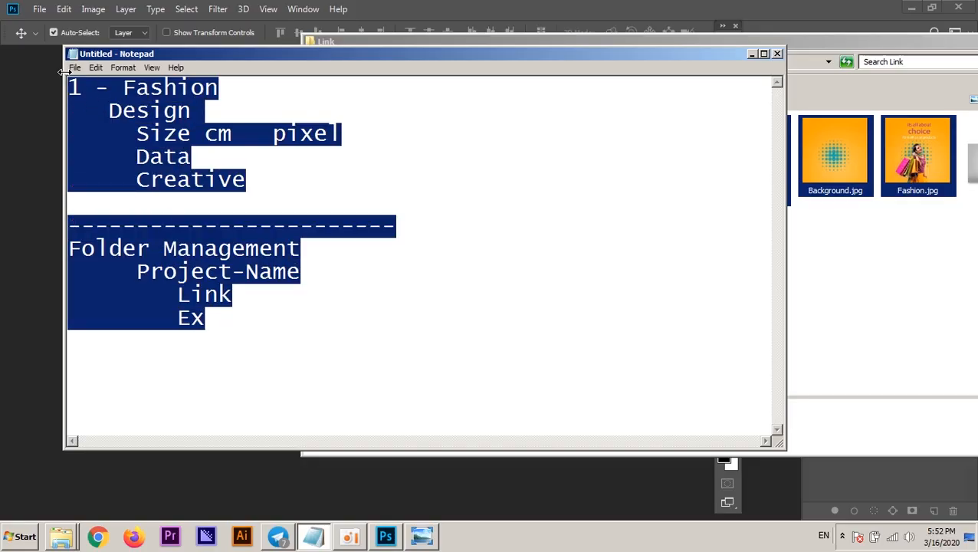
drag(205, 321, 166, 318)
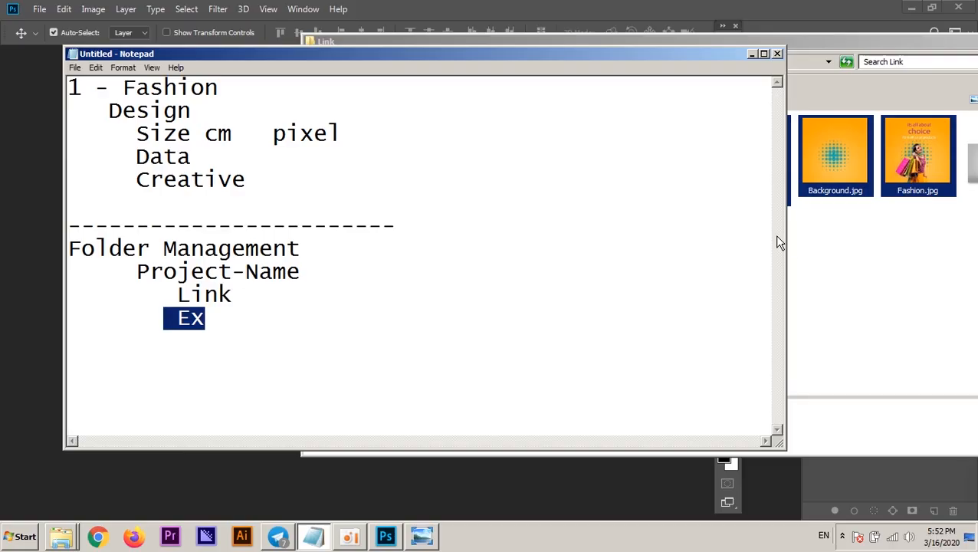
Switch to the file explorer, open the Ex folder inside 1 - Fashion, view Fashion.jpg and close it
drag(872, 41, 792, 39)
click(591, 247)
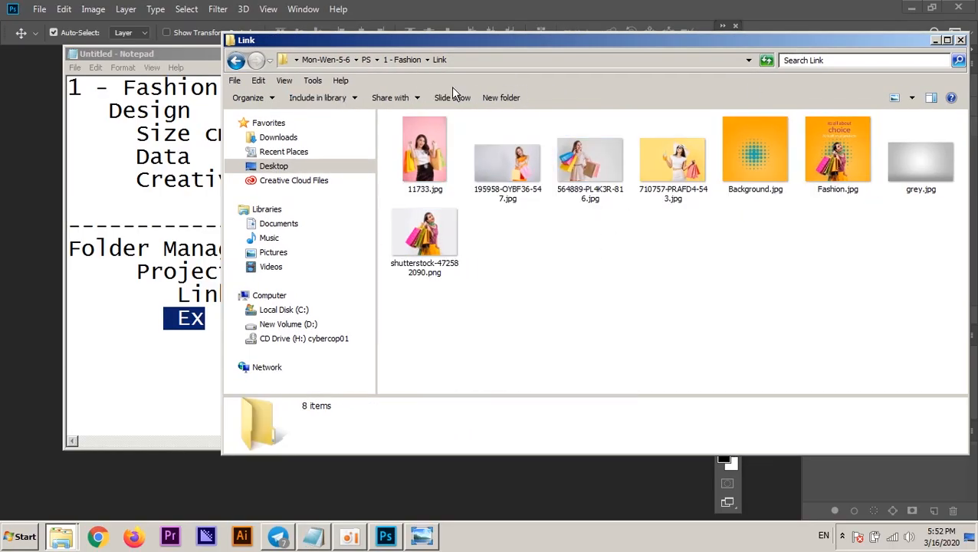
click(402, 59)
double_click(414, 136)
double_click(417, 136)
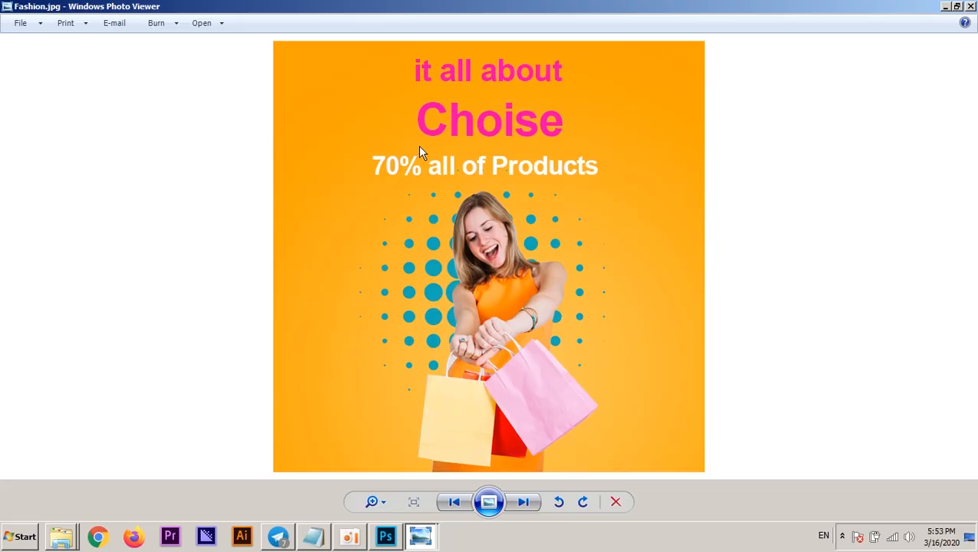
click(970, 6)
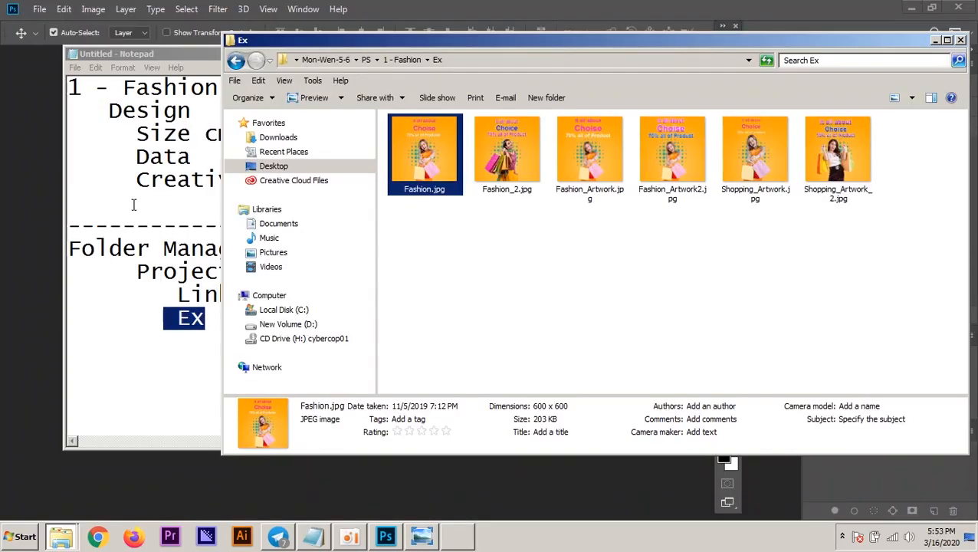
Return to the Notepad notes and highlight the "Link" and "Ex" lines, leaving nothing selected at the end
click(156, 203)
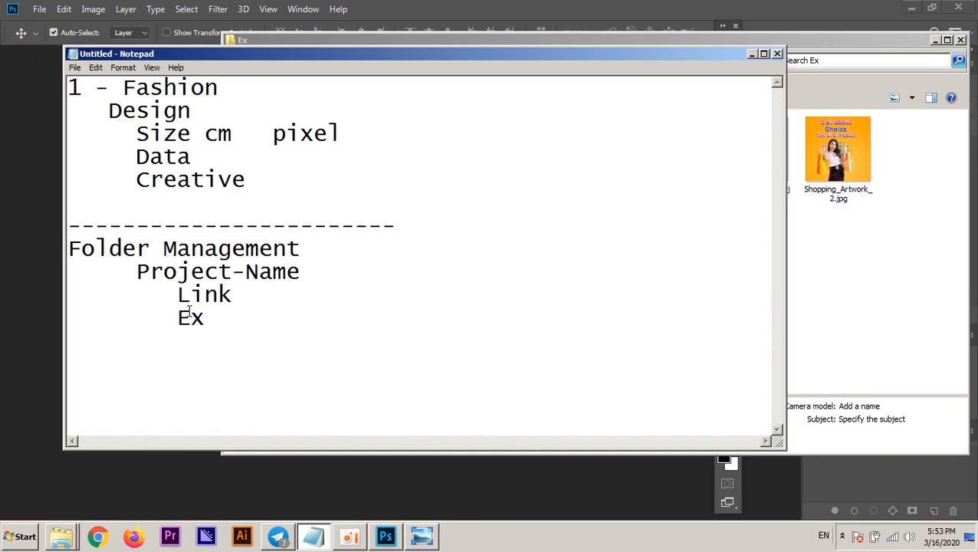
drag(233, 332, 129, 303)
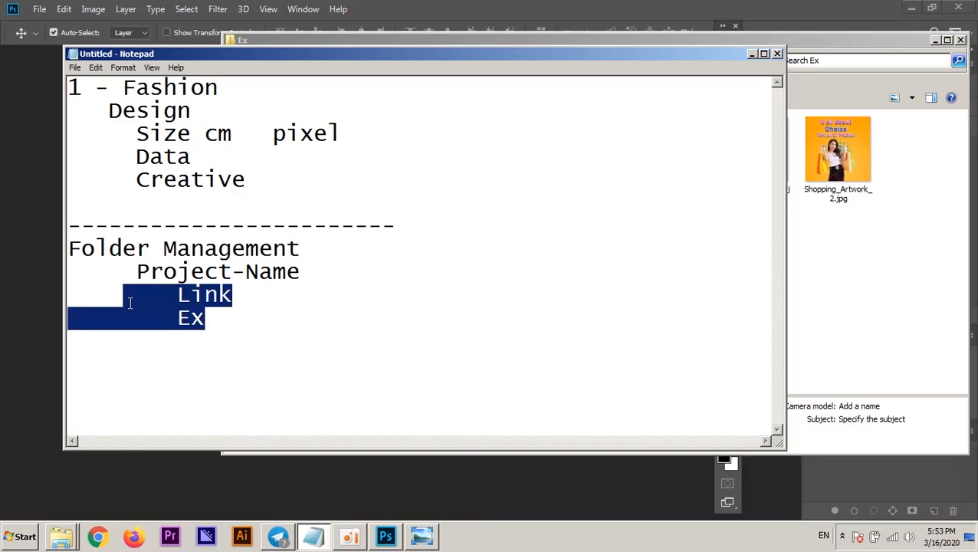
click(202, 318)
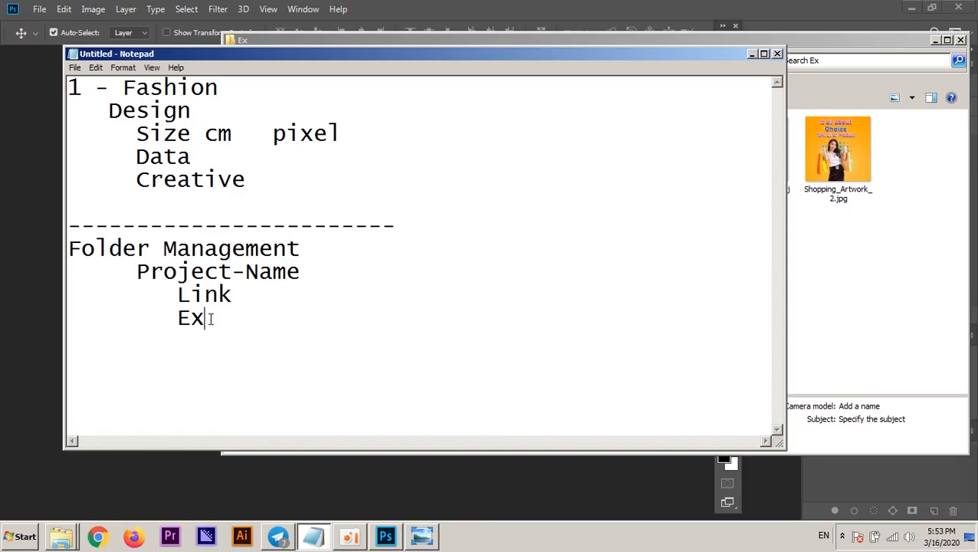
drag(206, 318, 156, 318)
drag(225, 316, 176, 319)
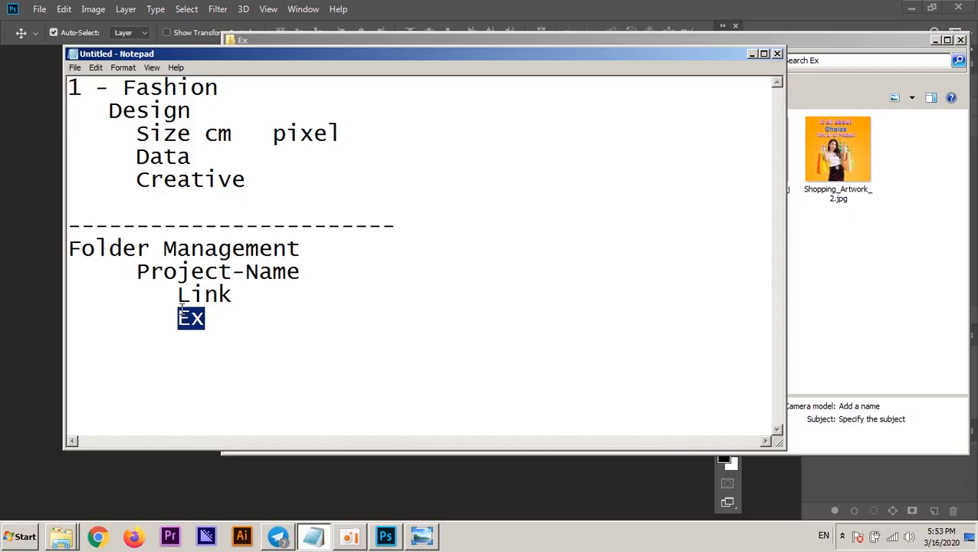
click(258, 413)
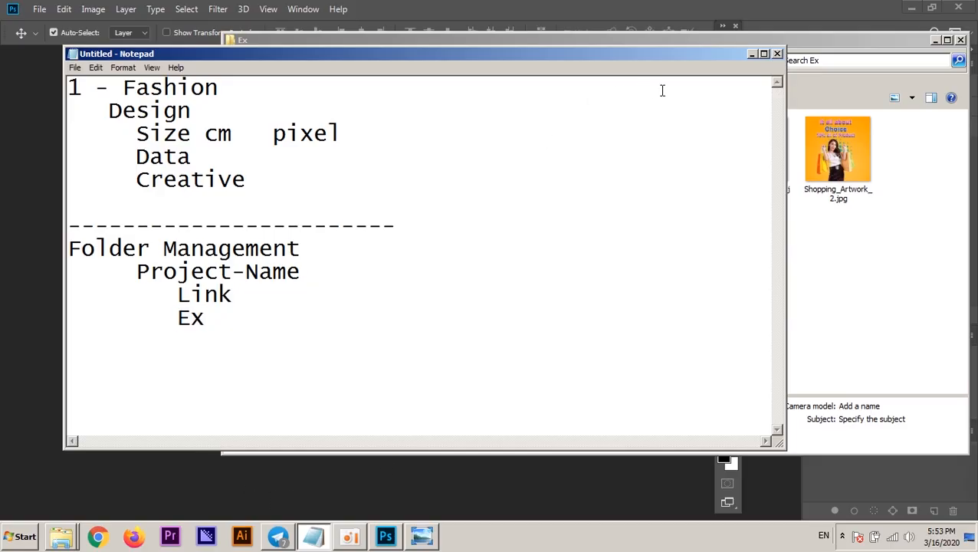
Minimize the notes, go up to the PS folder in the file explorer and display its contents as large icons
click(750, 55)
drag(396, 44, 303, 56)
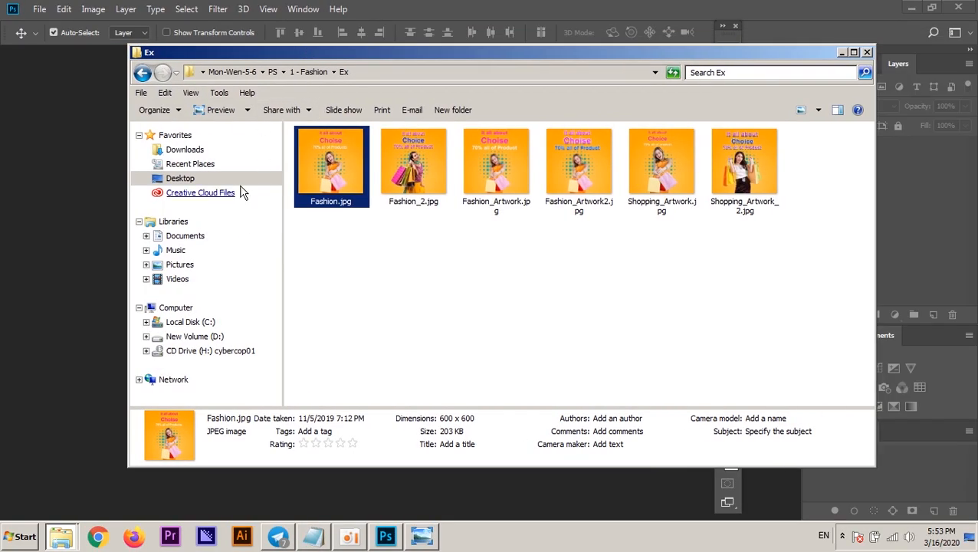
click(272, 71)
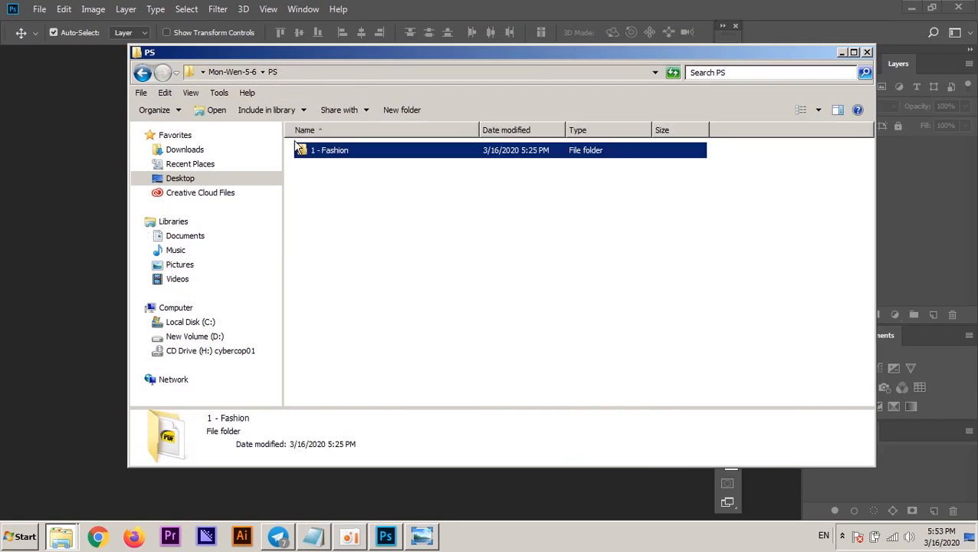
click(818, 110)
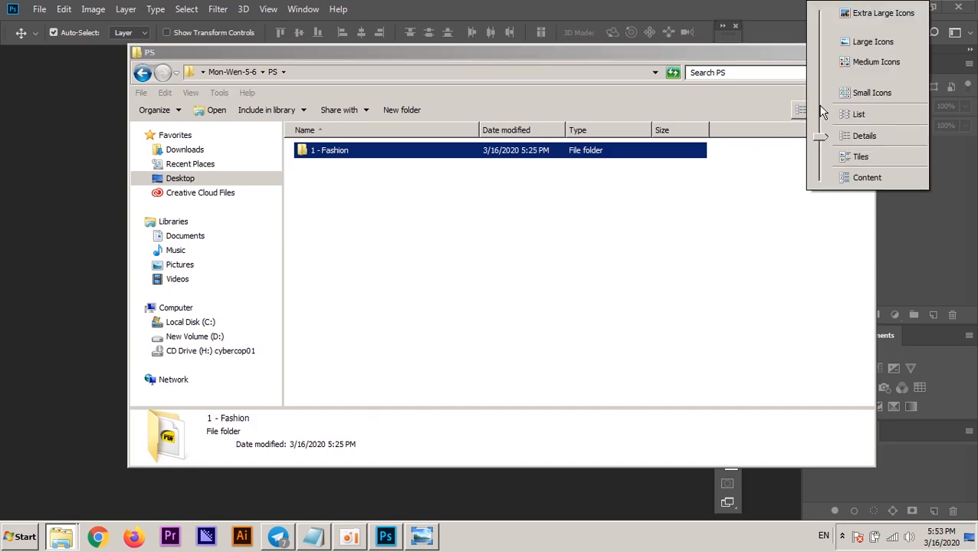
click(854, 45)
click(471, 225)
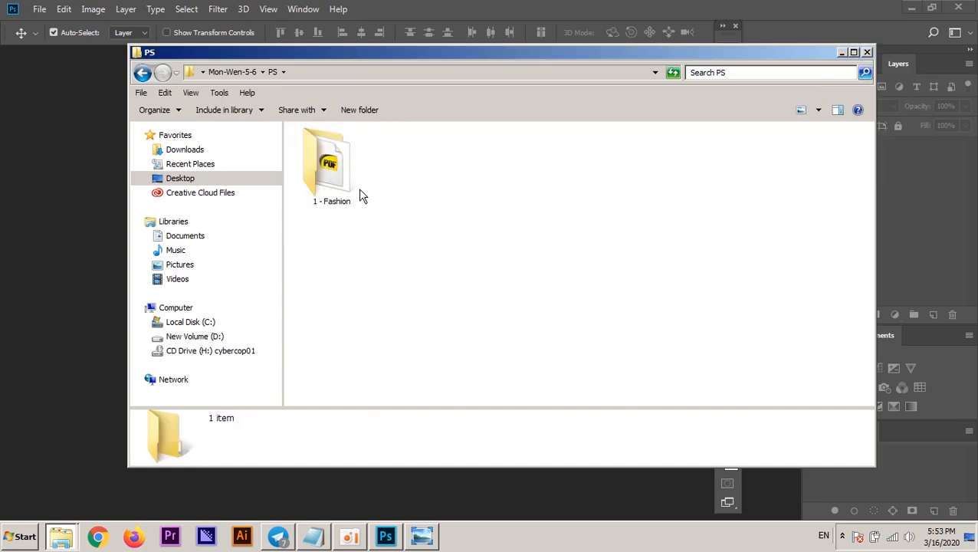
Open the 1 - Fashion folder to show its contents, and bring Photoshop to the front
click(333, 180)
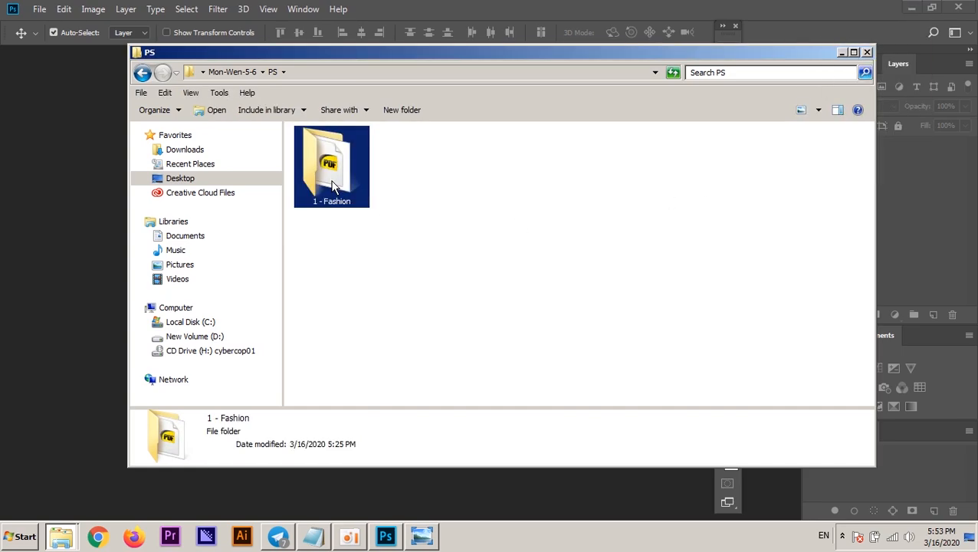
double_click(333, 180)
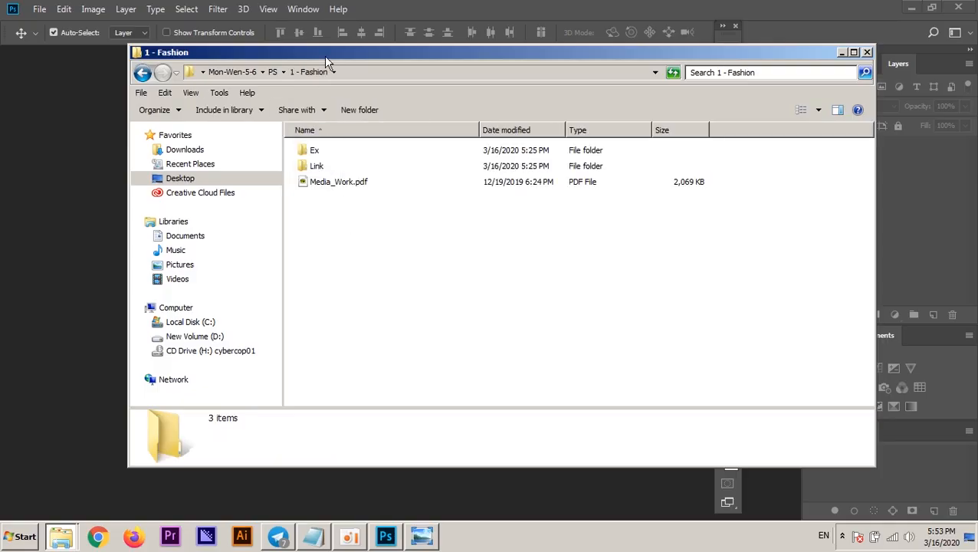
drag(307, 52, 352, 57)
click(386, 7)
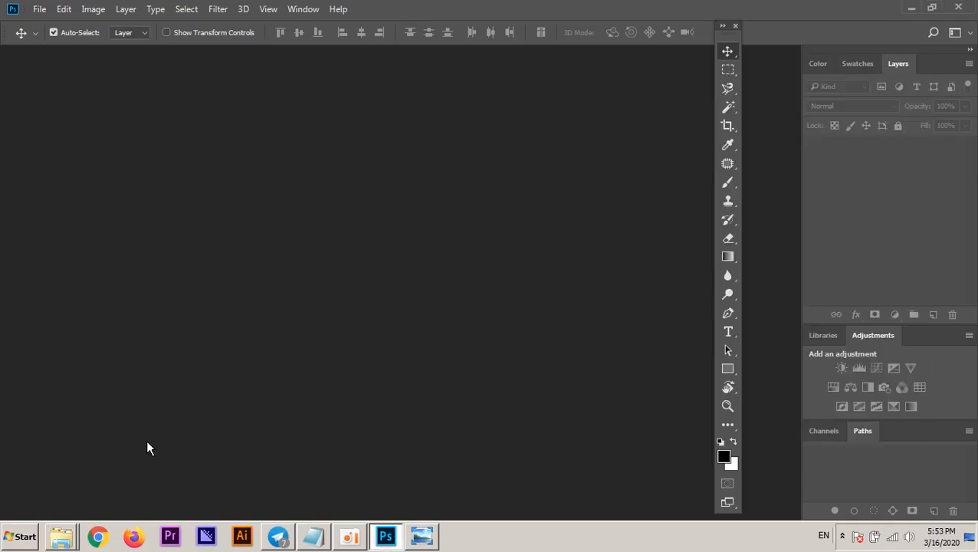
Switch to the Notepad notes and highlight the "Design" and "Size" lines, leaving nothing selected at the end
click(322, 536)
drag(312, 53, 521, 53)
drag(313, 108, 420, 109)
drag(341, 131, 569, 131)
click(442, 177)
Replace "cm pixel" on the Size line of the notes with "w = 600px h = 600px"
drag(412, 131, 618, 137)
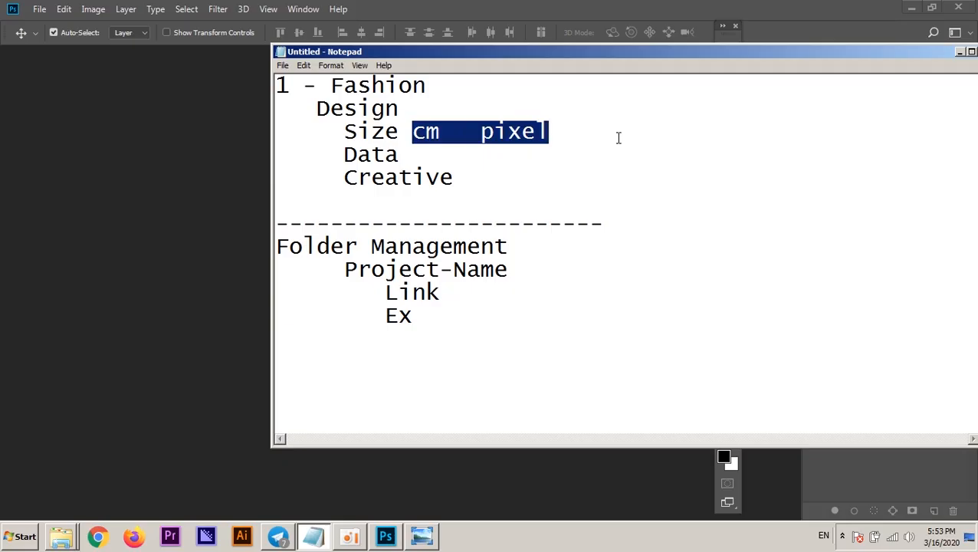
text(w)
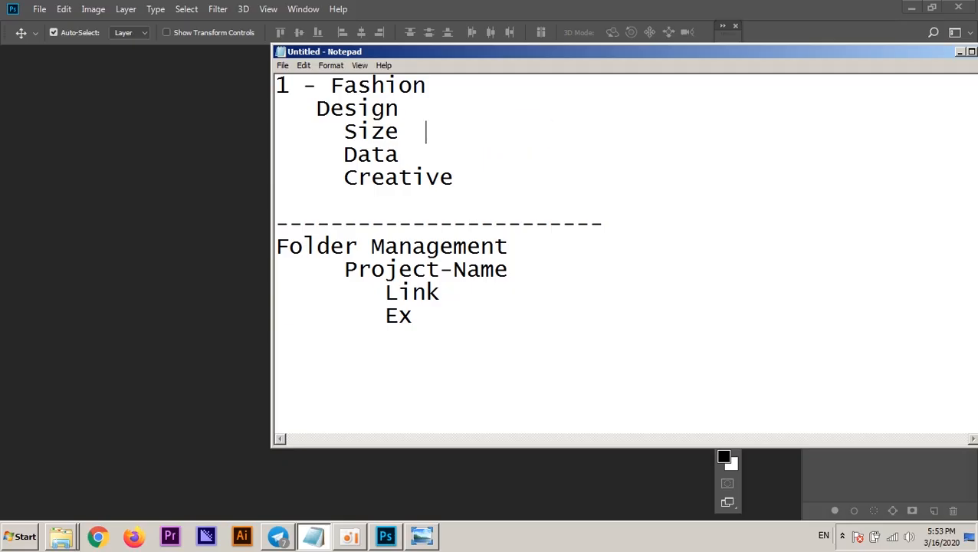
text( = 60)
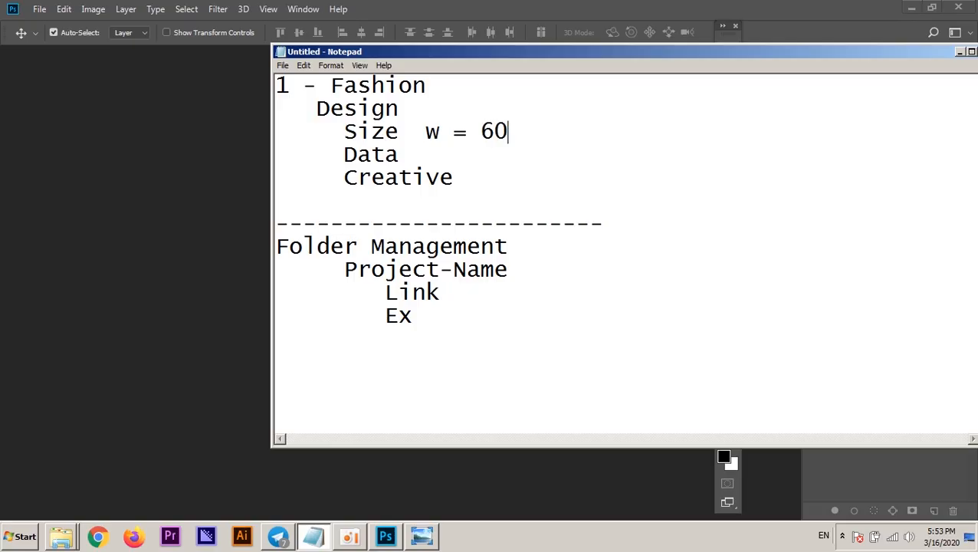
text(0px    )
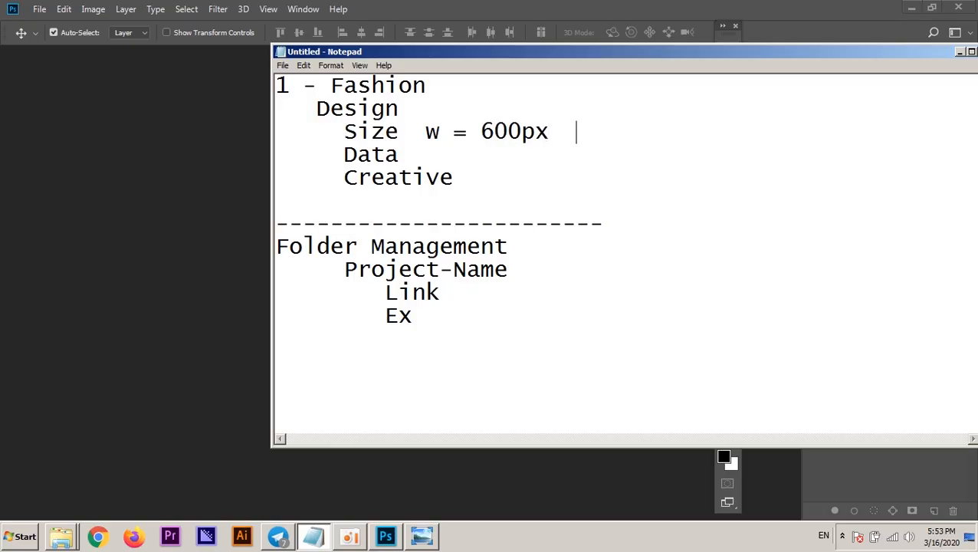
text(h = 600px)
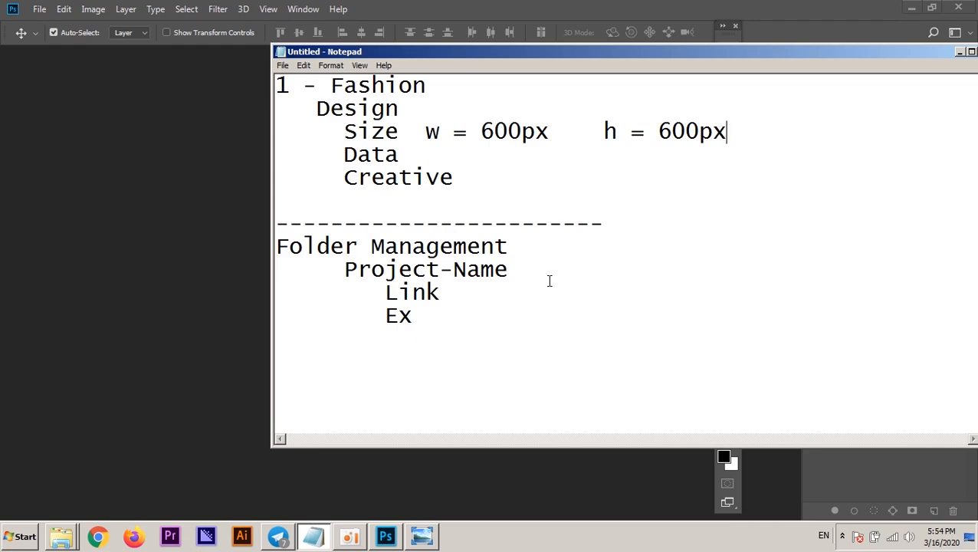
Highlight the width and height on the Size line of the notes and return to Photoshop
drag(413, 132, 749, 135)
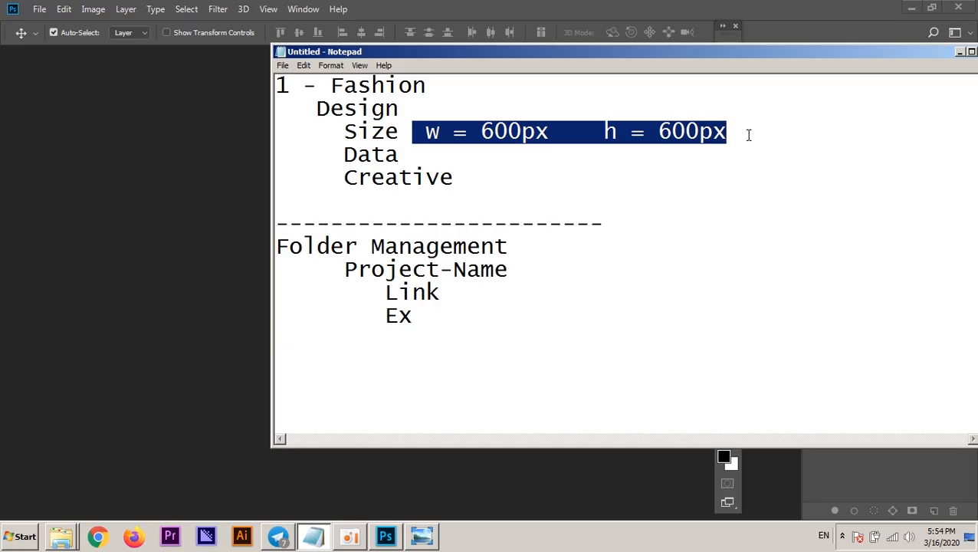
click(643, 185)
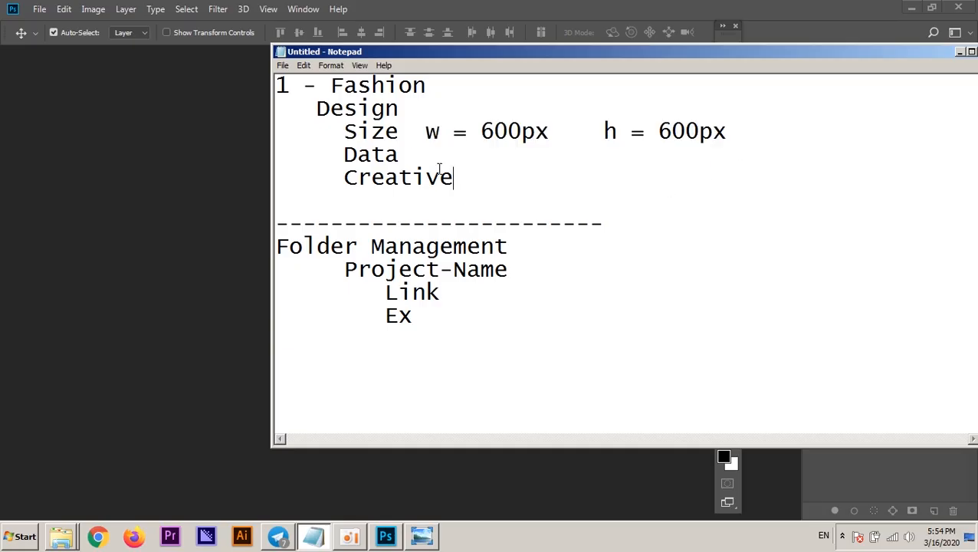
drag(343, 131, 722, 124)
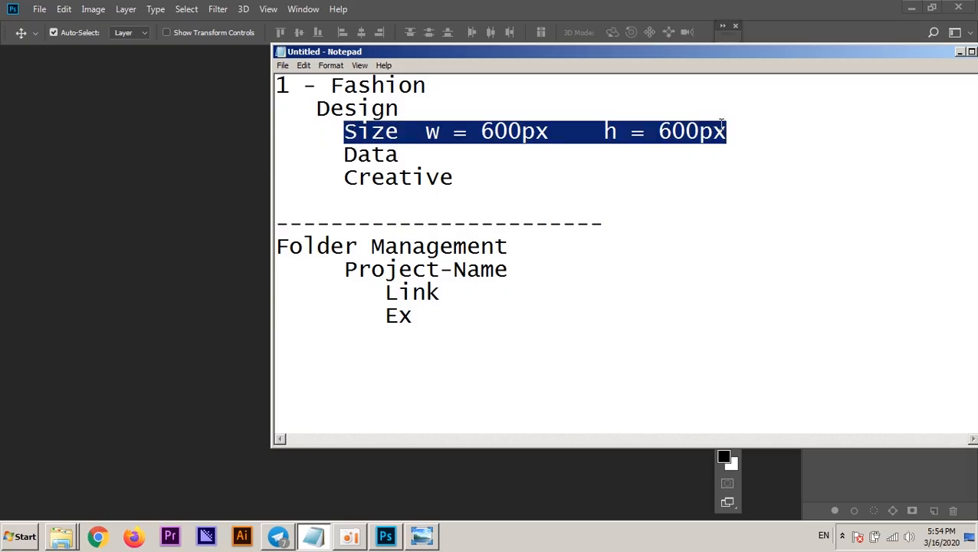
click(370, 7)
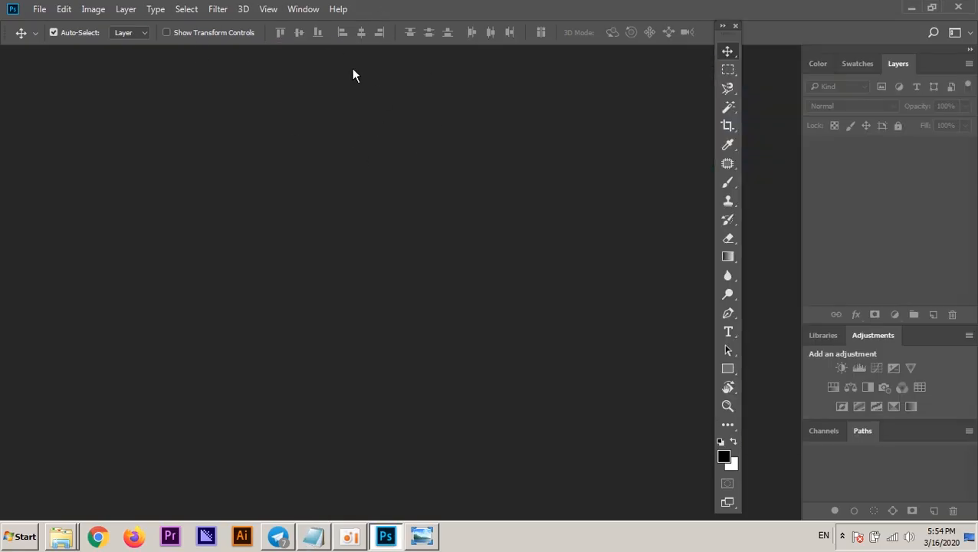
Start a new document and show the Print presets for it
click(39, 8)
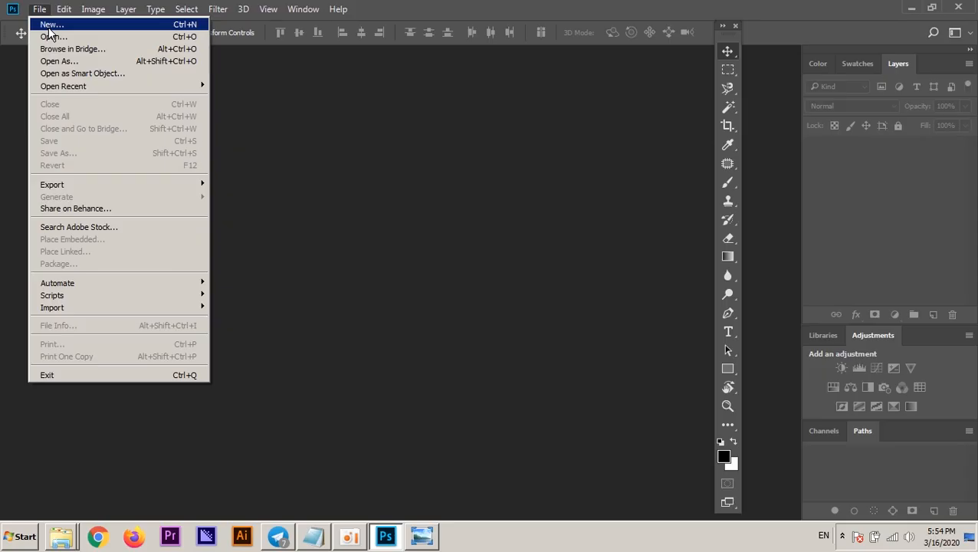
click(51, 25)
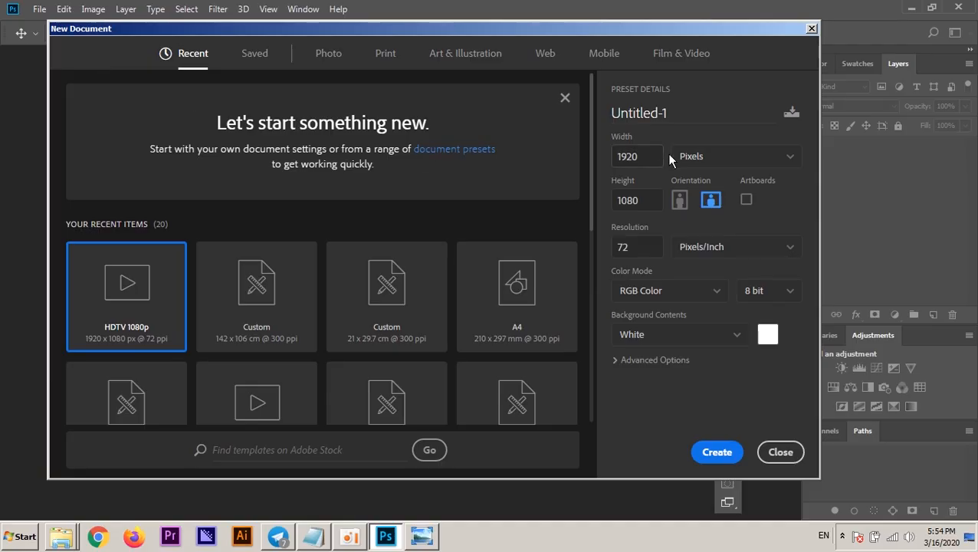
drag(377, 28, 356, 26)
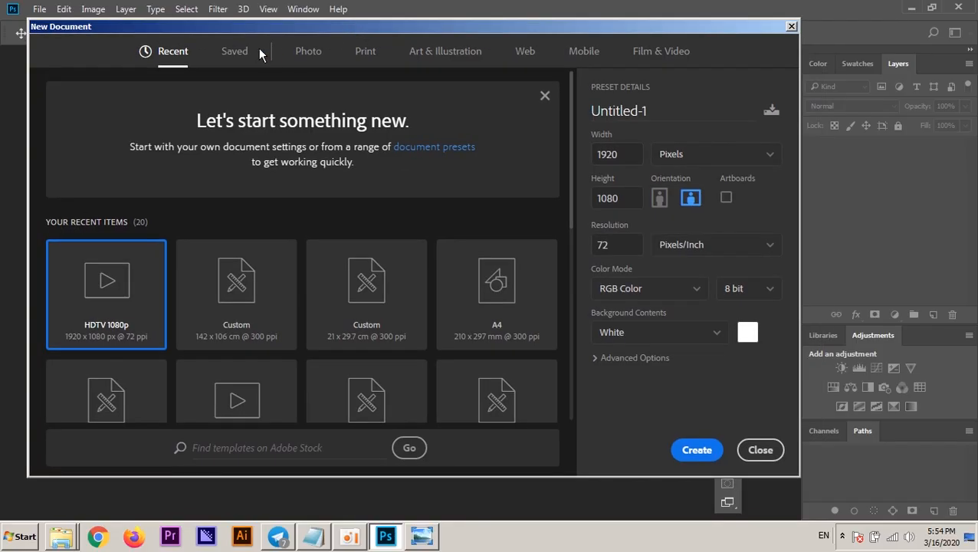
click(371, 59)
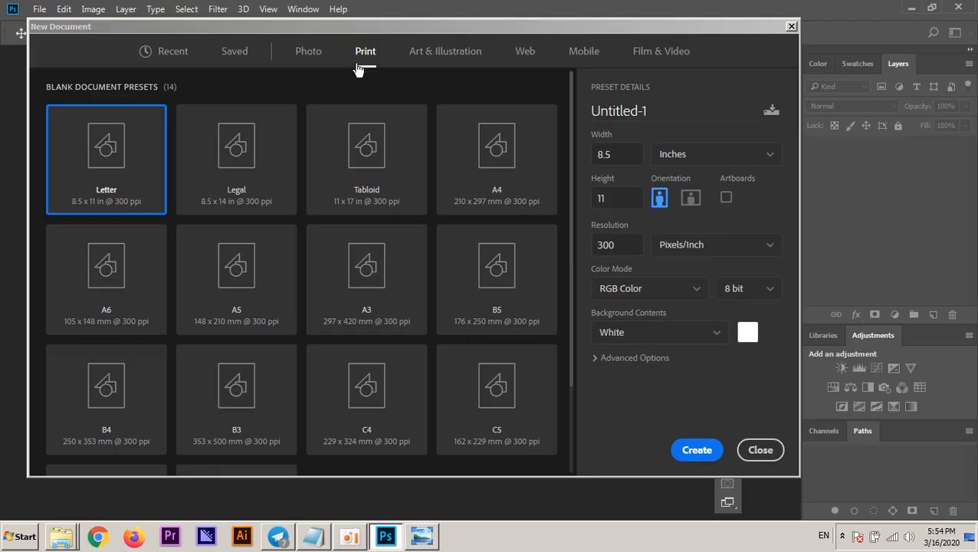
Review the new document's width and height and set their measurement unit to Pixels
drag(613, 154, 593, 154)
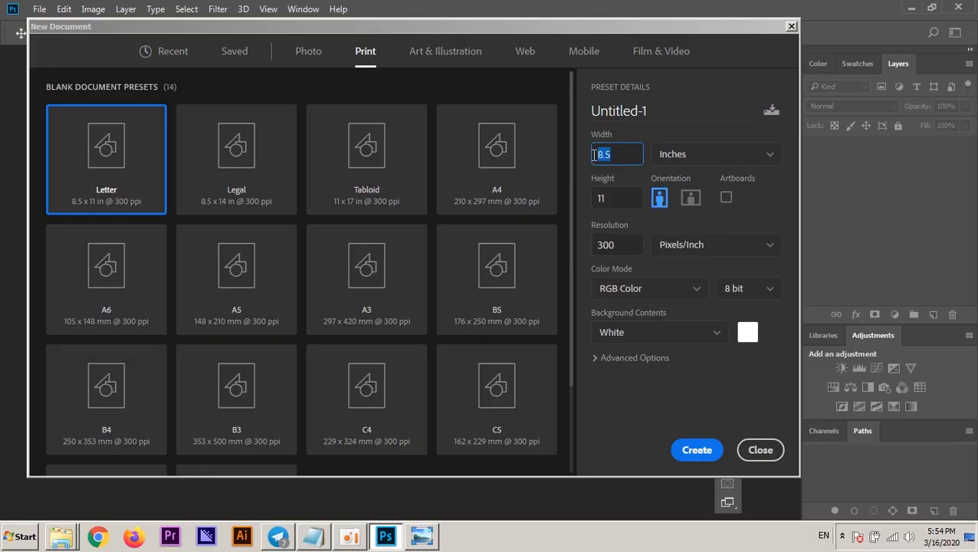
drag(635, 202, 582, 194)
drag(621, 153, 575, 154)
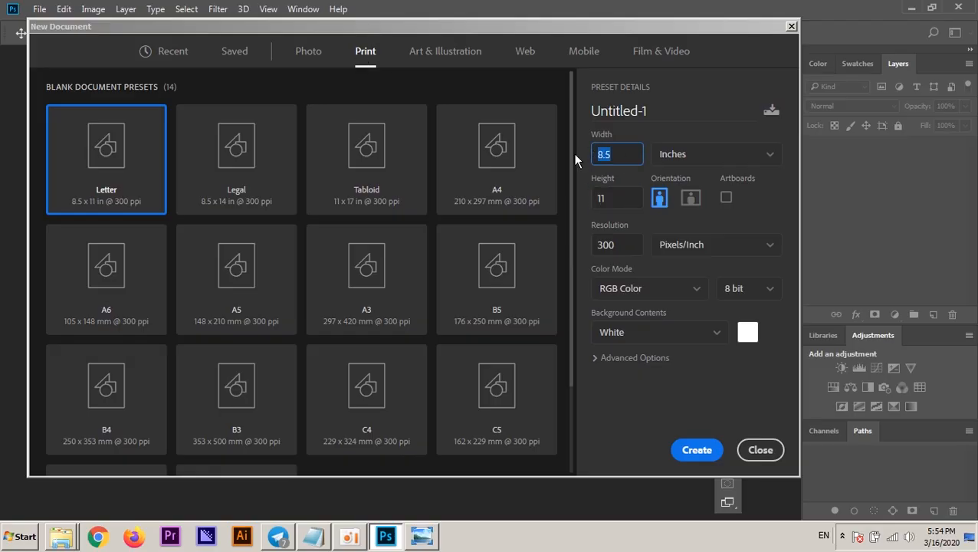
click(678, 156)
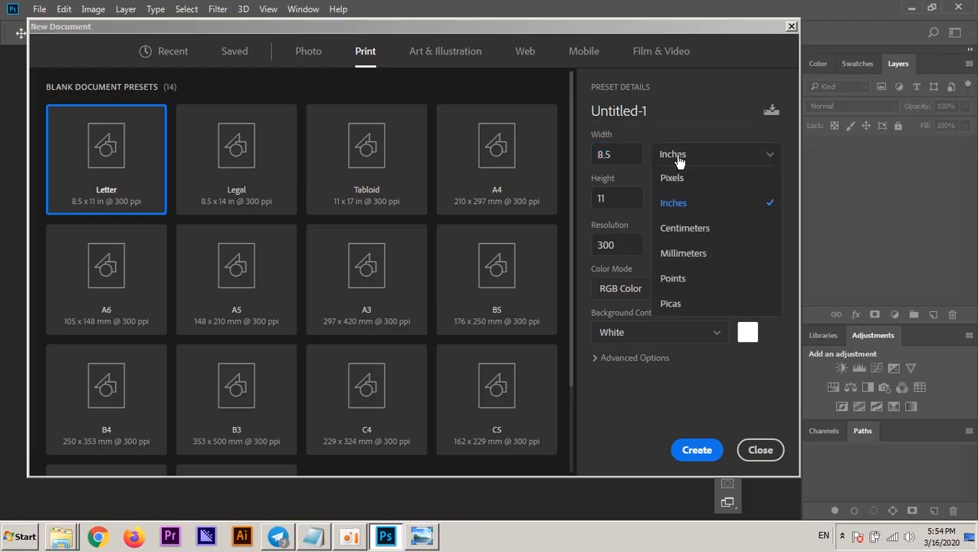
click(679, 159)
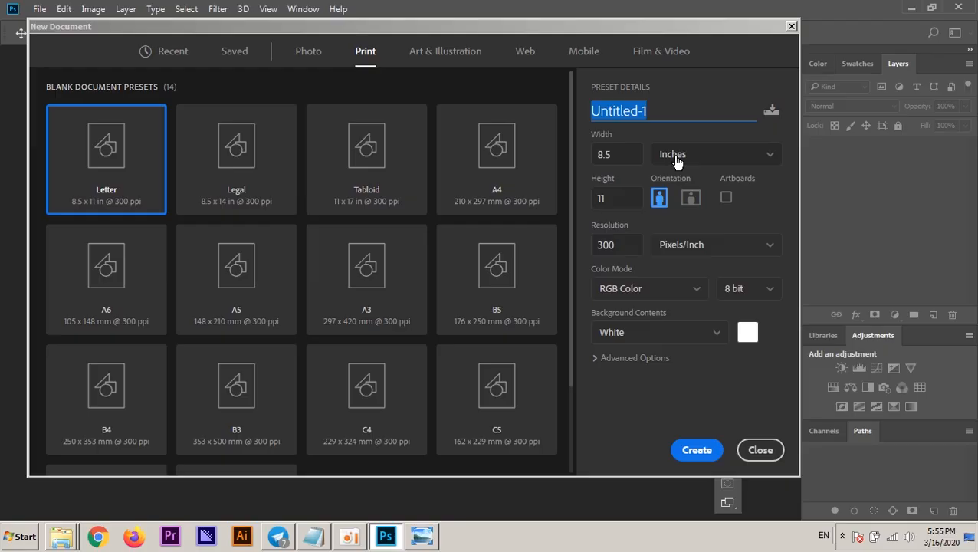
click(676, 159)
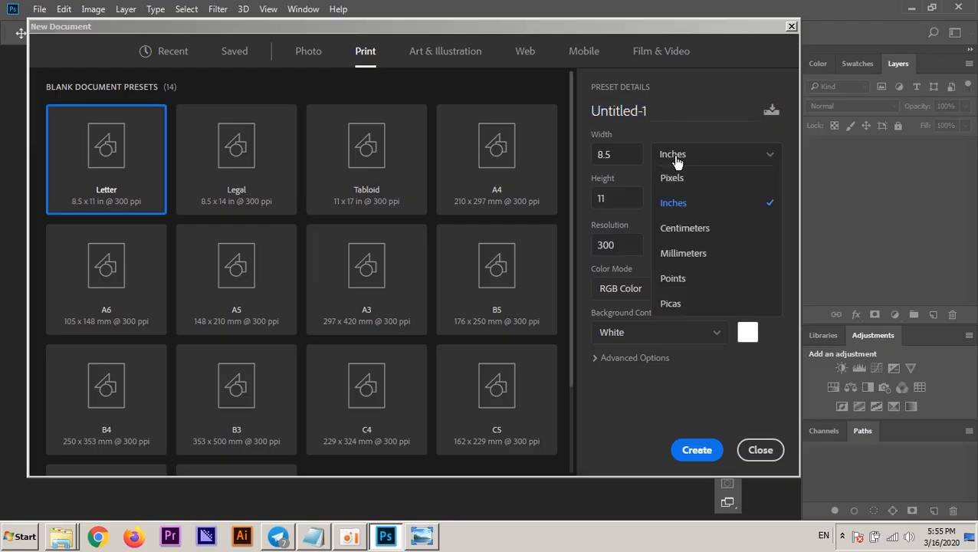
click(673, 179)
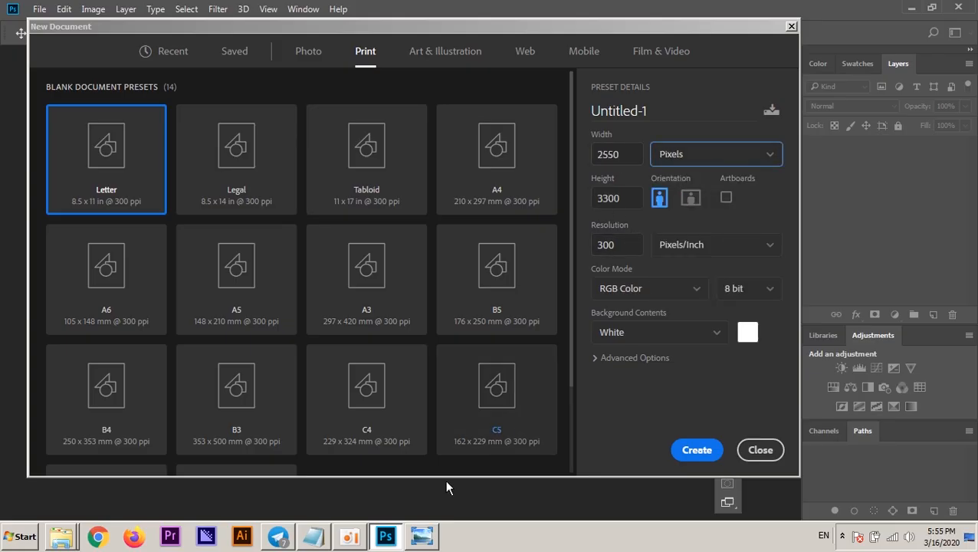
Check the required size in the notes and set the new document's width and height to 600 pixels each
click(312, 538)
click(313, 538)
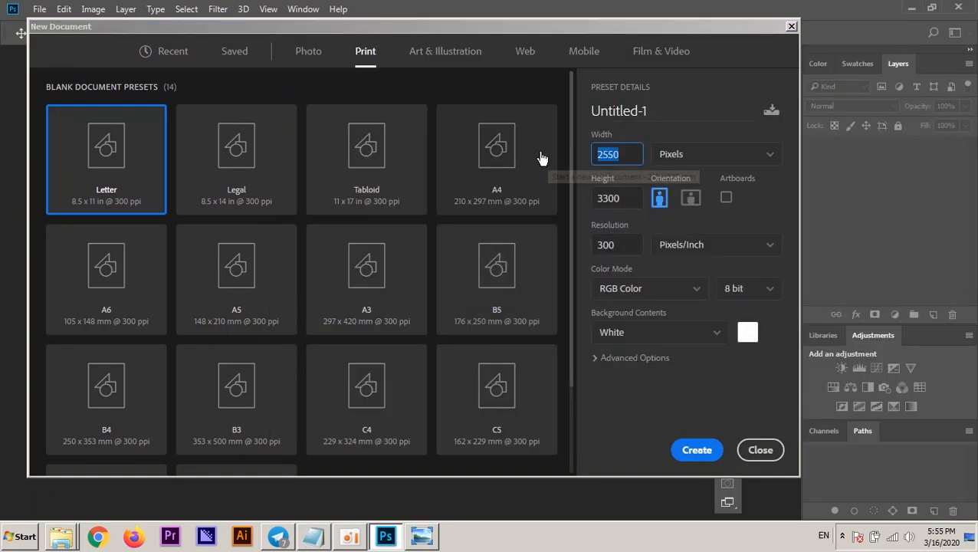
text(600)
key(Tab)
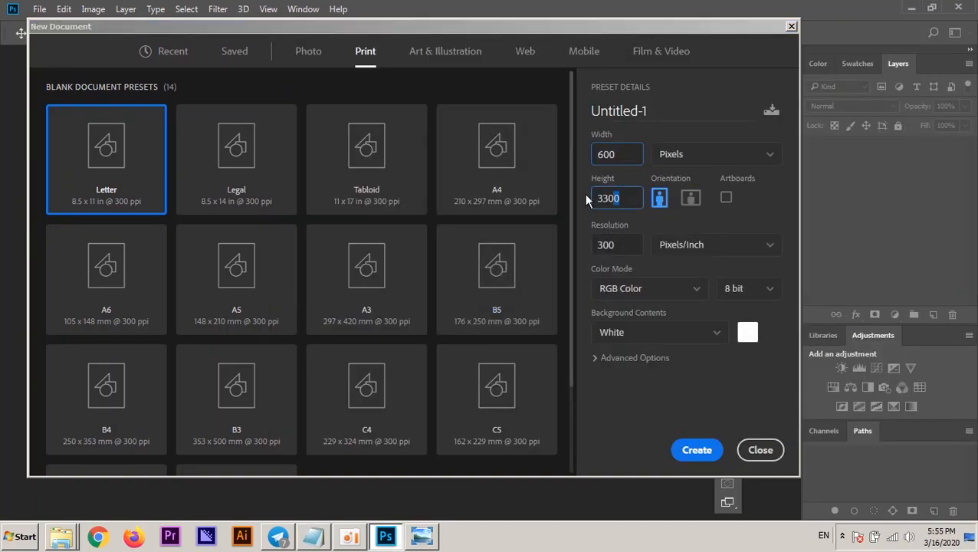
text(600)
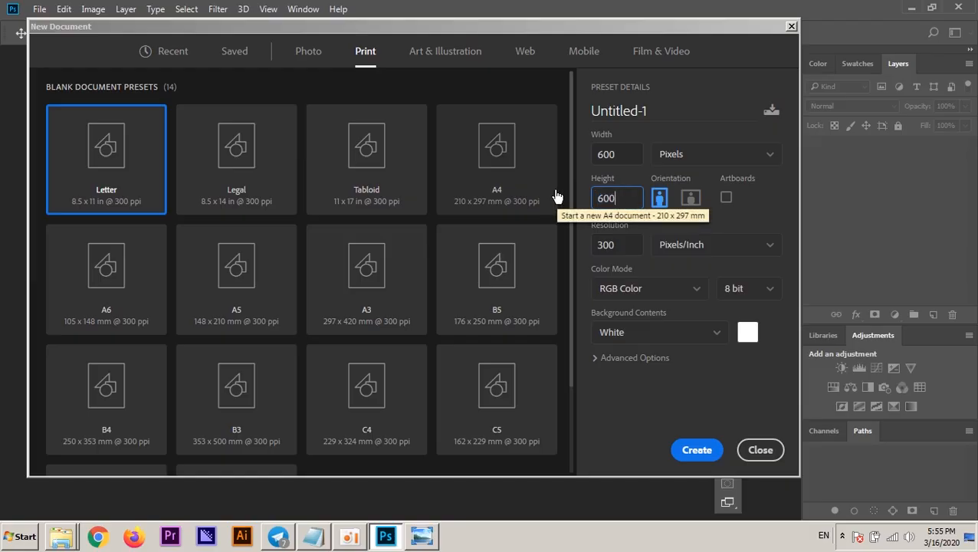
double_click(621, 191)
Set the resolution to 300 Pixels/Inch with Pixels as the size unit and create the document
double_click(622, 244)
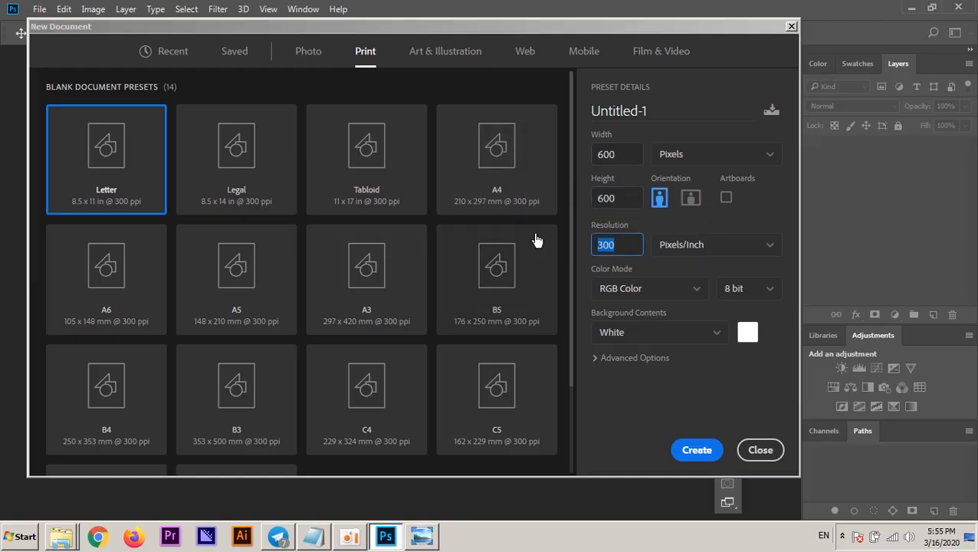
text(72)
double_click(619, 245)
text(300)
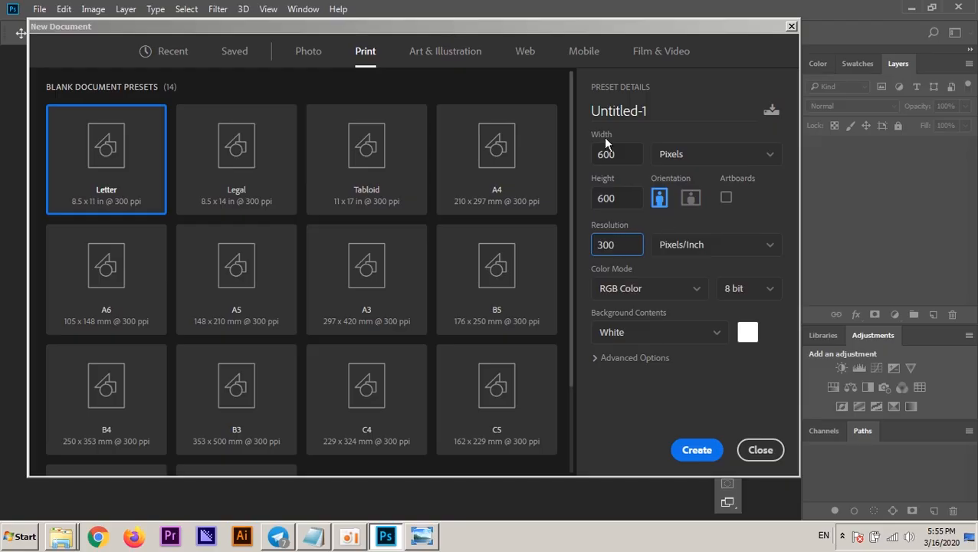
click(681, 154)
click(679, 186)
click(695, 451)
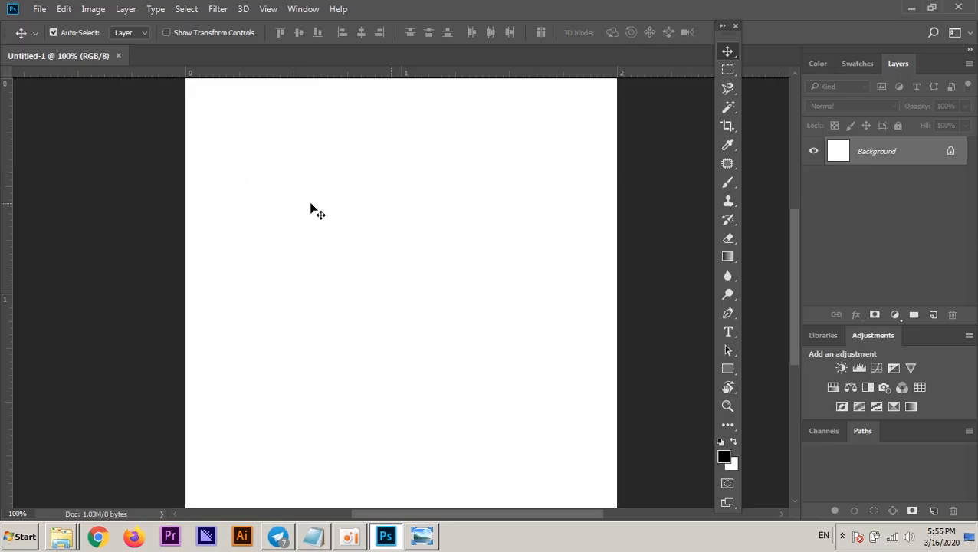
Zoom out and in on the blank canvas and pan around it to inspect the new document
ctrl+alt+click(364, 173)
ctrl+click(371, 219)
drag(395, 240, 388, 209)
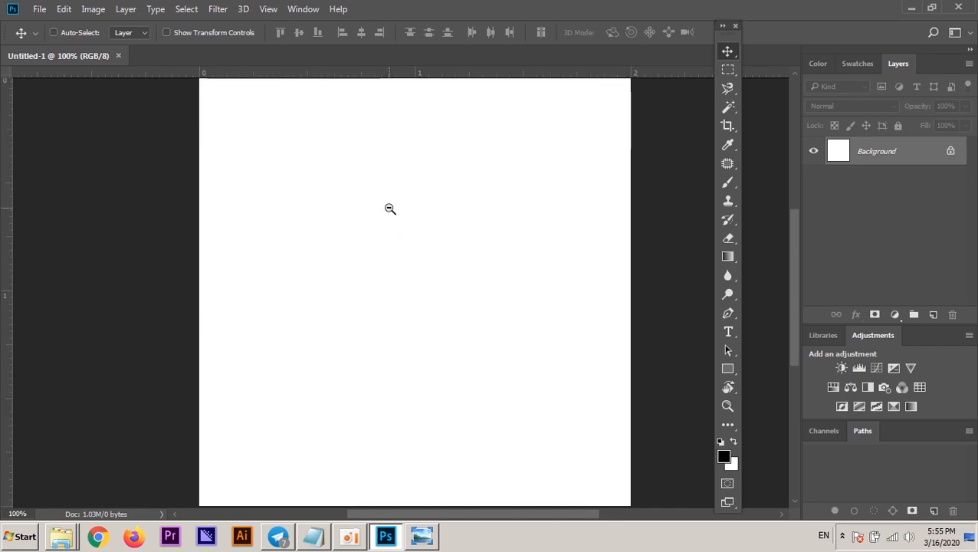
ctrl+alt+click(387, 222)
ctrl+click(388, 222)
drag(388, 222, 389, 196)
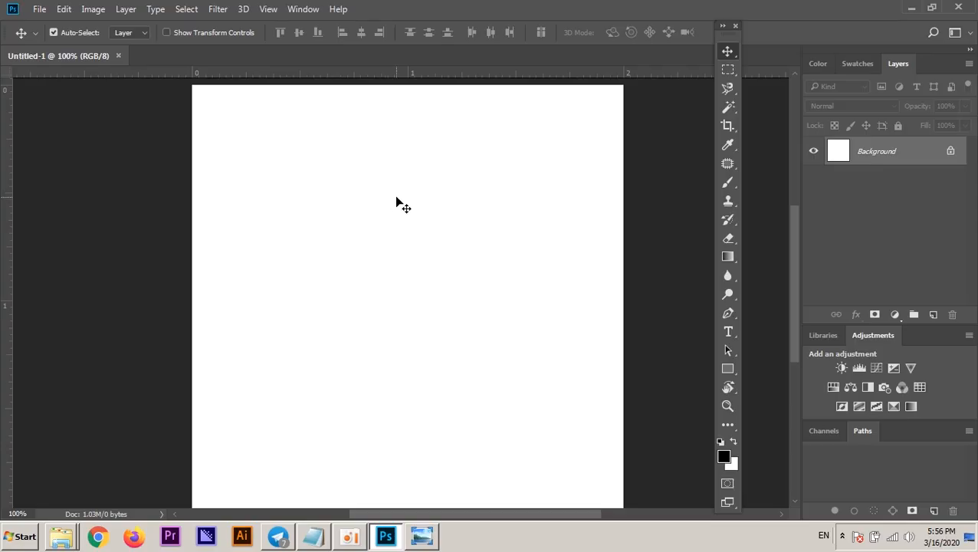
key(ctrl+minus)
key(ctrl+plus)
drag(397, 244, 390, 223)
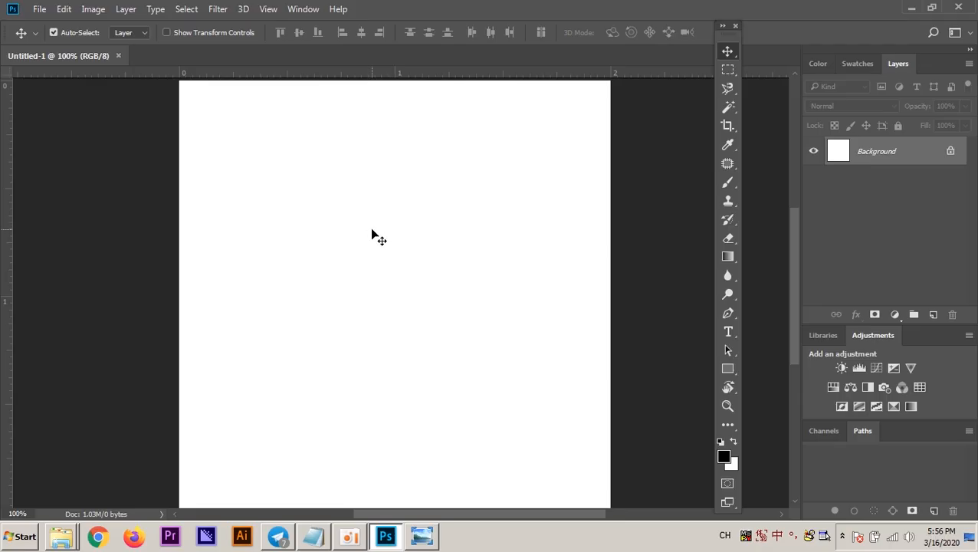
drag(356, 245, 358, 246)
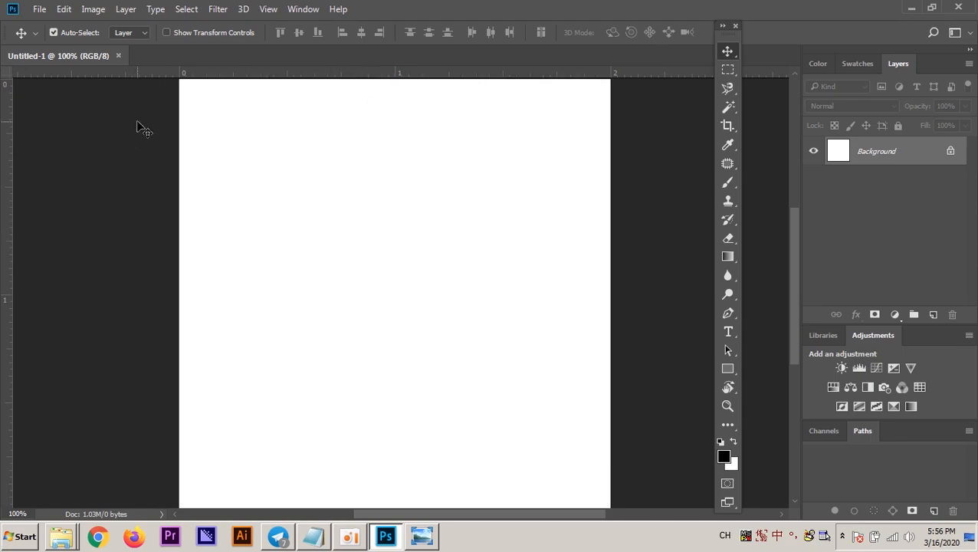
click(38, 10)
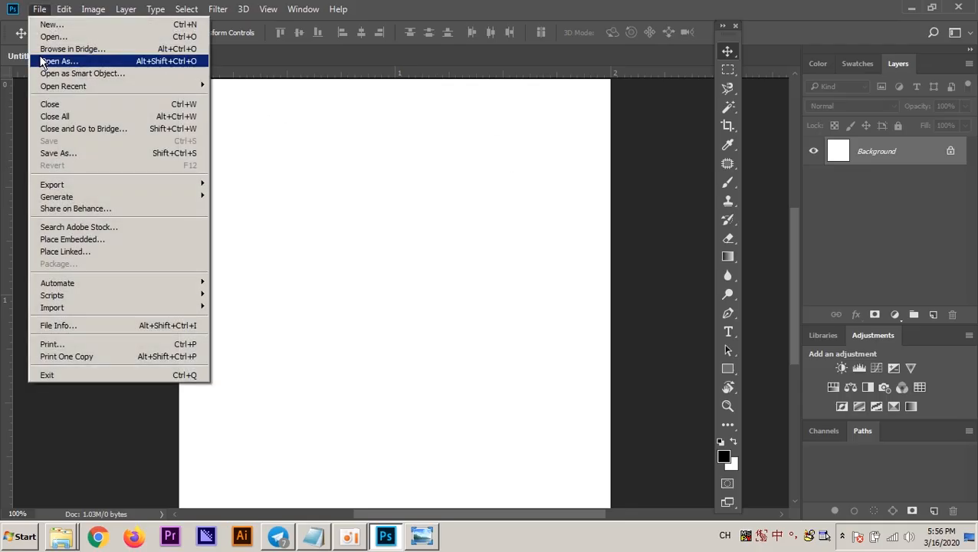
click(48, 152)
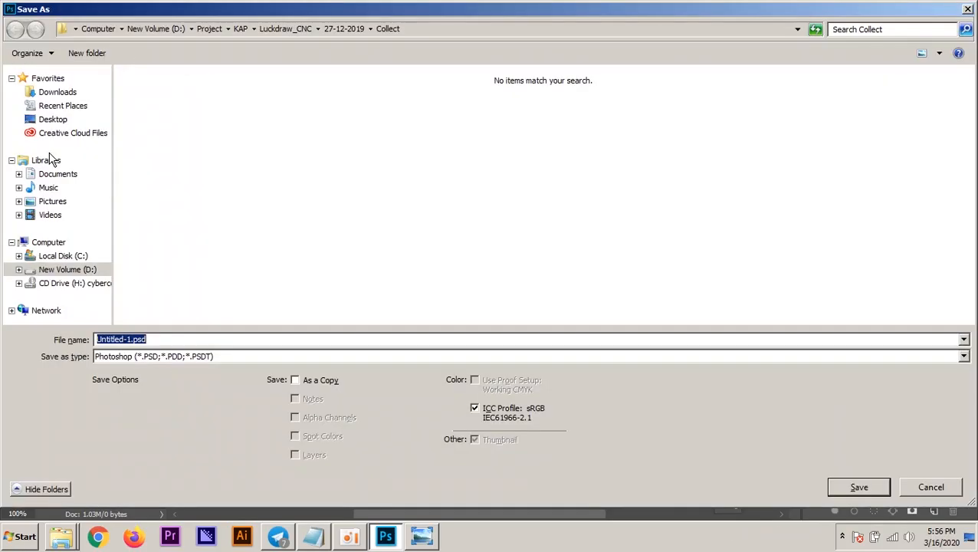
click(55, 120)
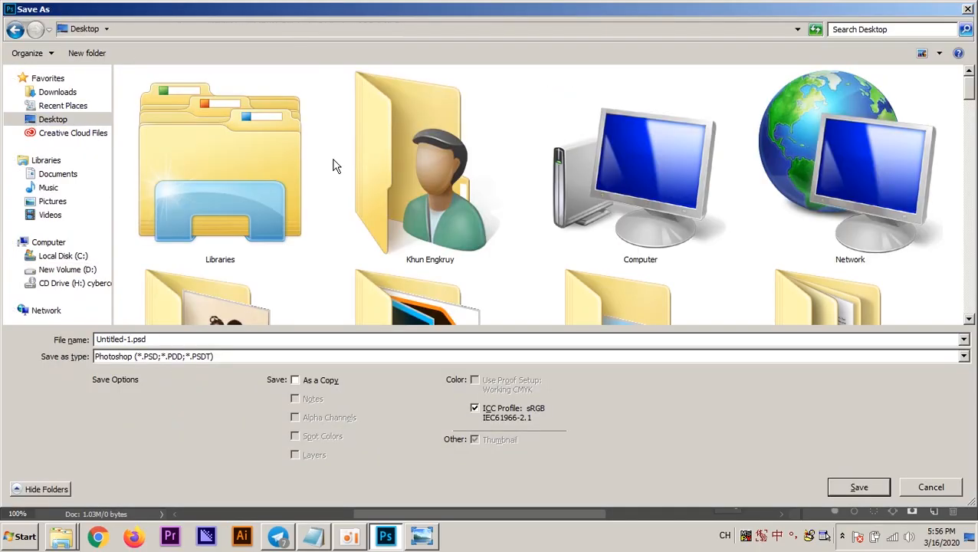
text(mon)
key(alt+shift)
key(m)
key(o)
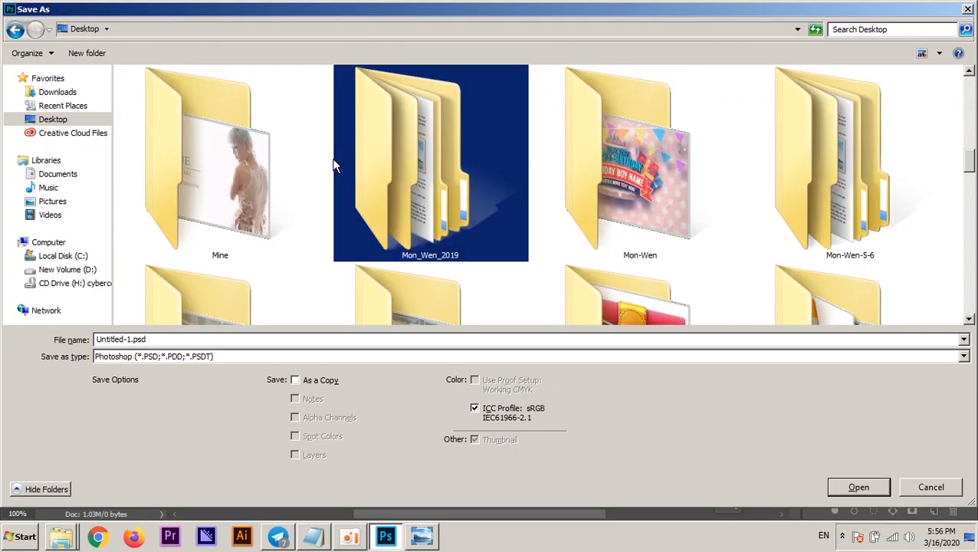
key(Right)
key(Right)
key(Return)
key(Down)
key(Return)
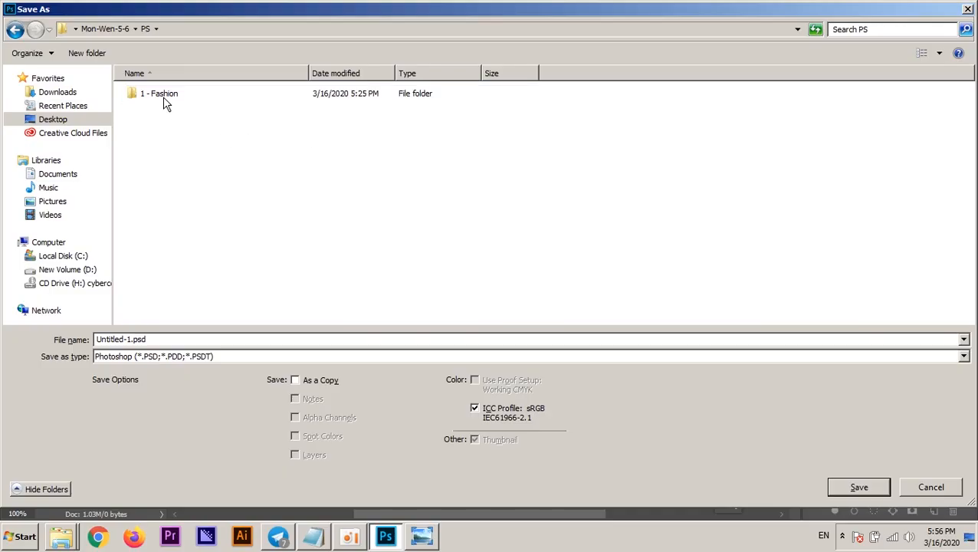
click(930, 488)
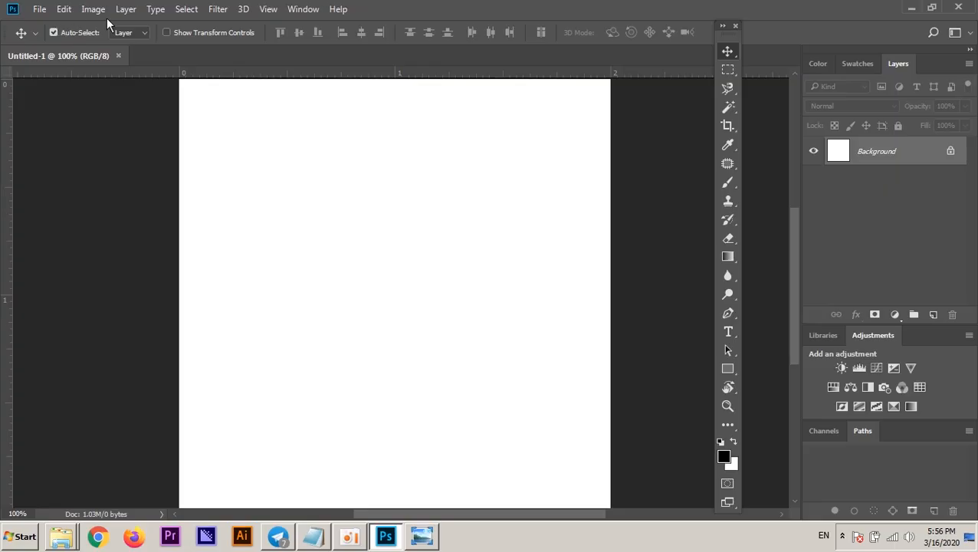
Check the blank document's pixel dimensions and resolution in Image Size without changing them
click(95, 10)
click(100, 107)
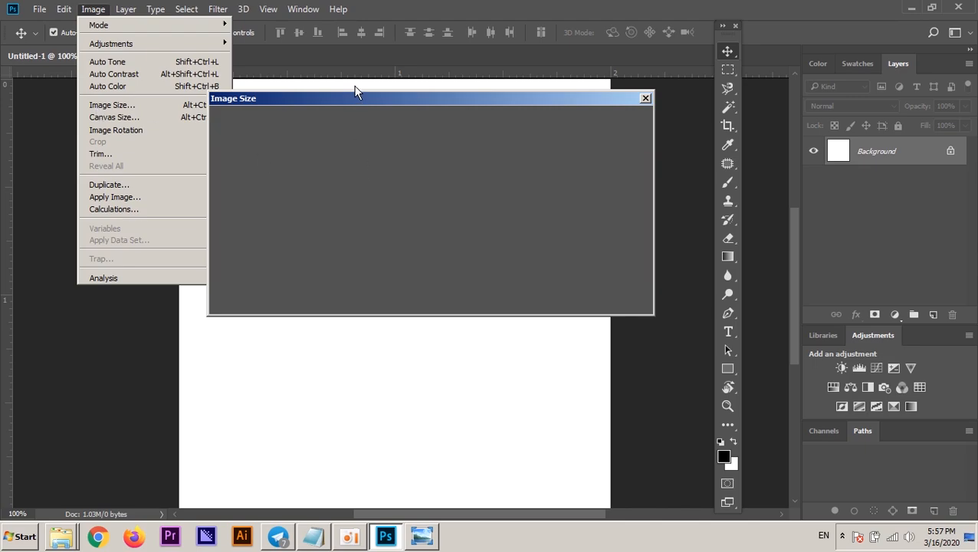
key(Escape)
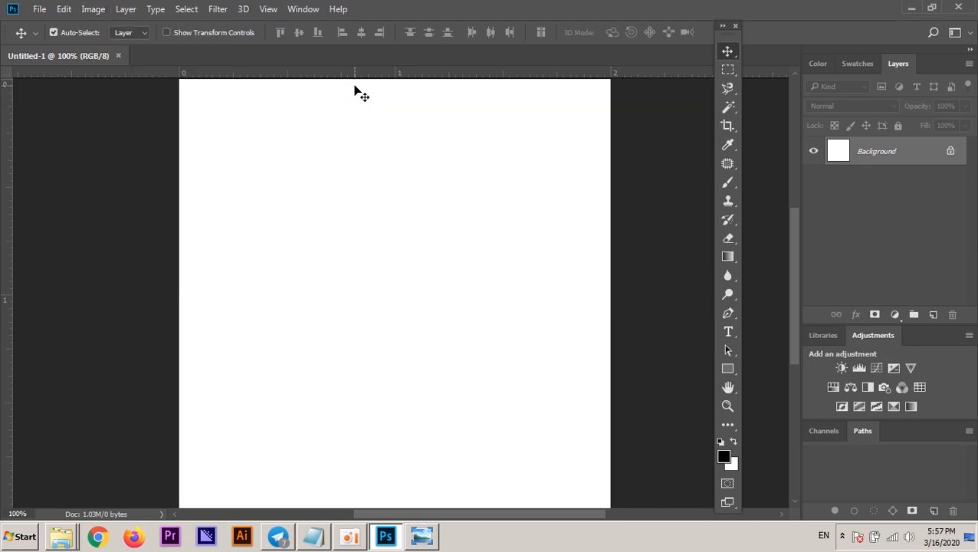
click(93, 9)
click(101, 105)
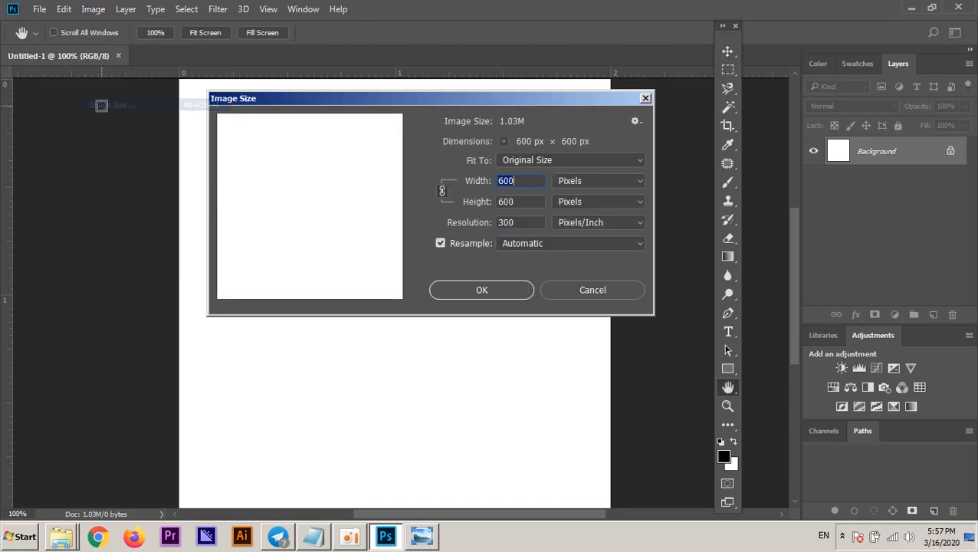
click(524, 223)
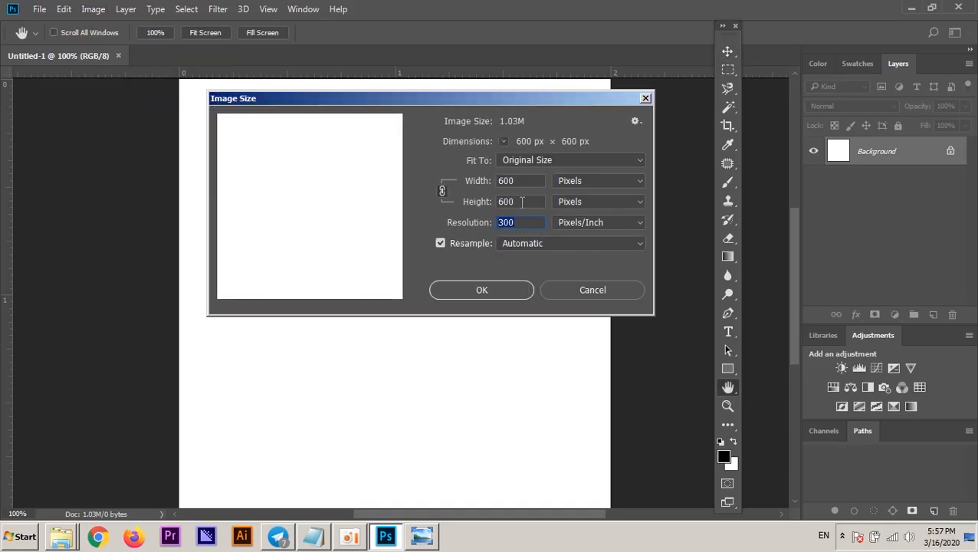
click(557, 293)
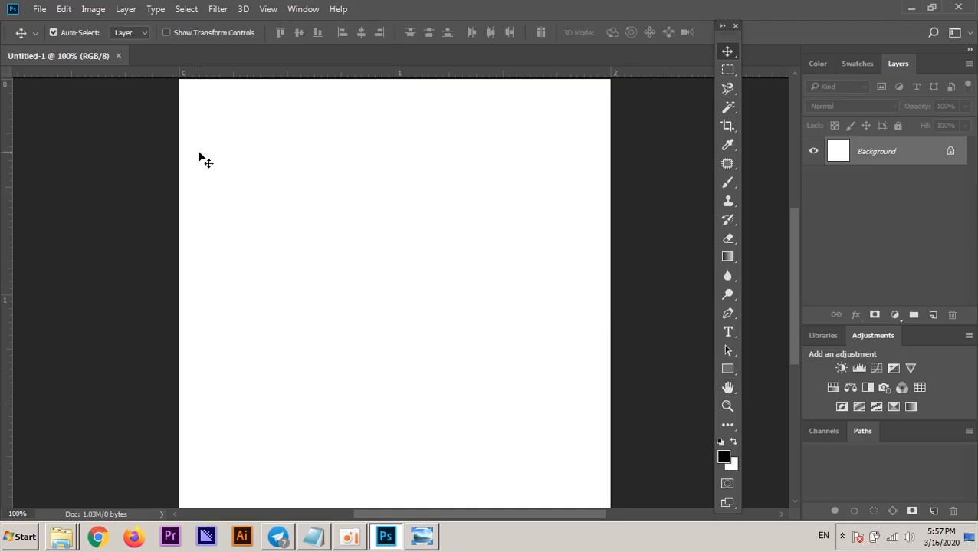
Start saving the document under a new name and browse to Desktop > Mon-Wen-5-6 > PS > 1 - Fashion
click(40, 11)
click(58, 152)
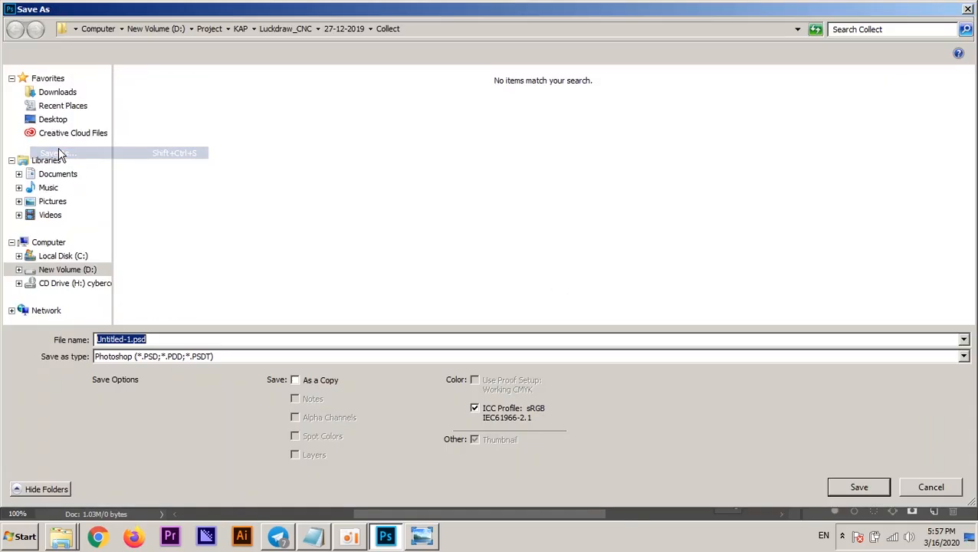
click(61, 119)
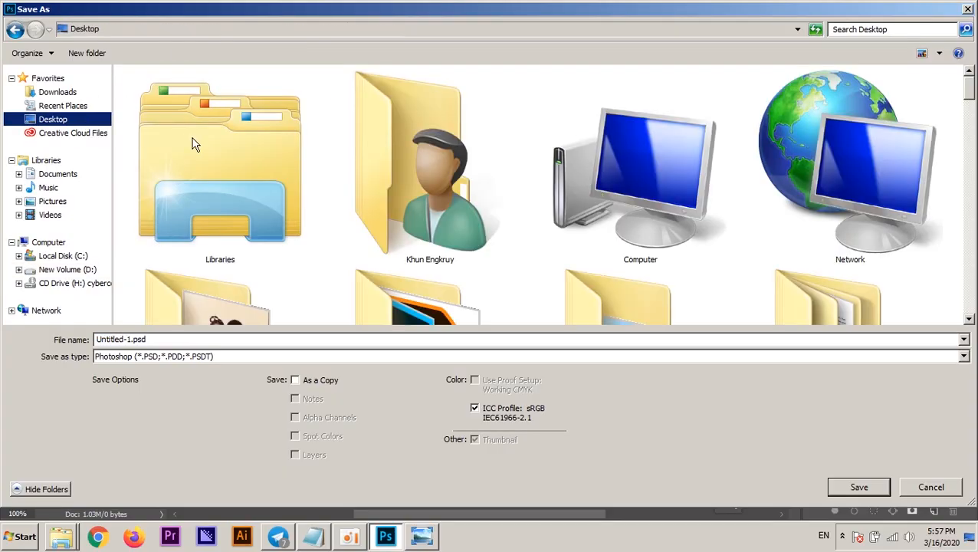
key(m)
key(o)
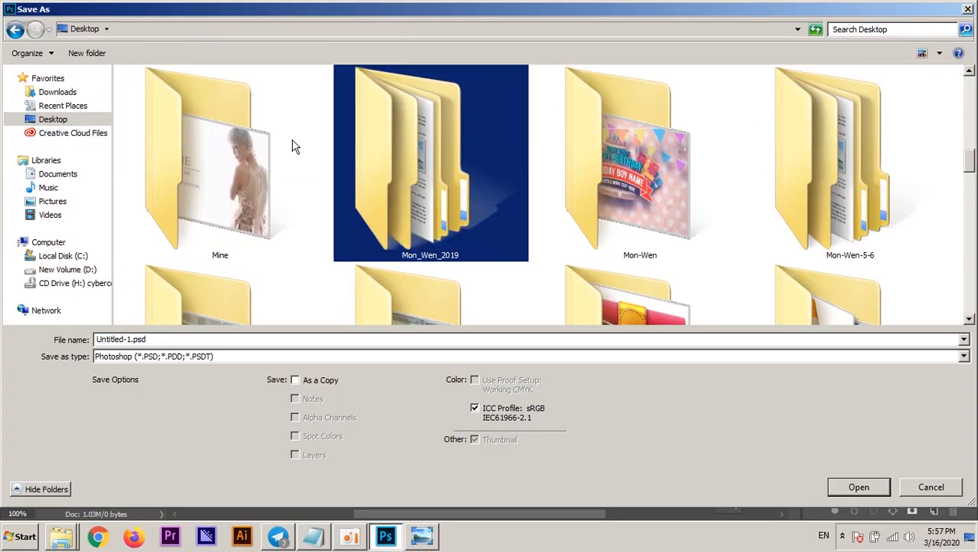
double_click(799, 196)
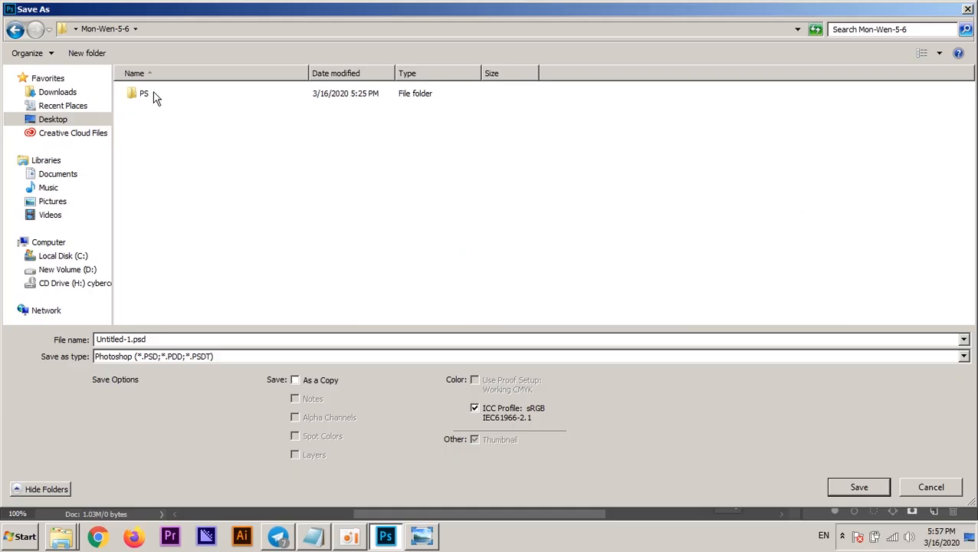
double_click(153, 96)
double_click(149, 94)
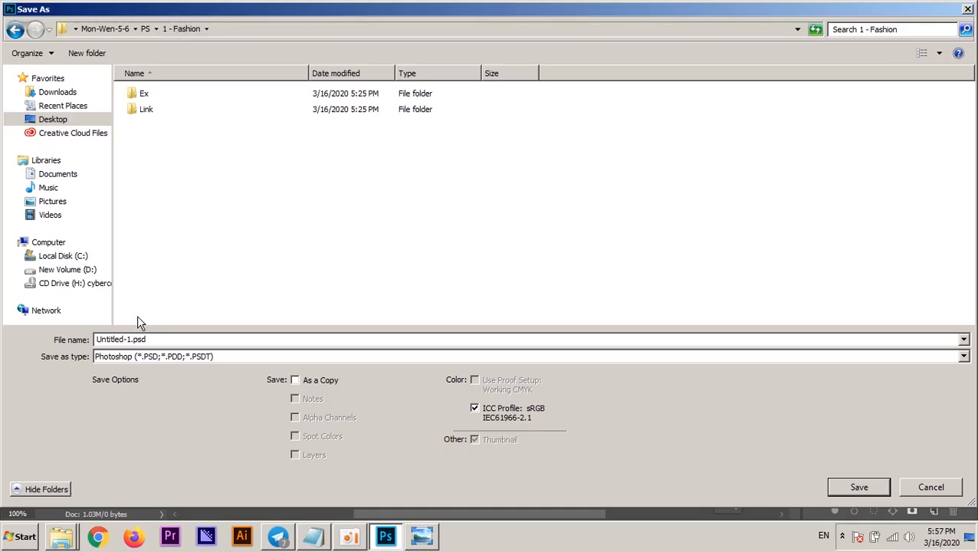
Name the file Fashion and look through the available file formats
double_click(152, 335)
text(Fashiion)
key(BackSpace)
key(BackSpace)
key(BackSpace)
text(on)
drag(136, 340, 83, 342)
click(110, 364)
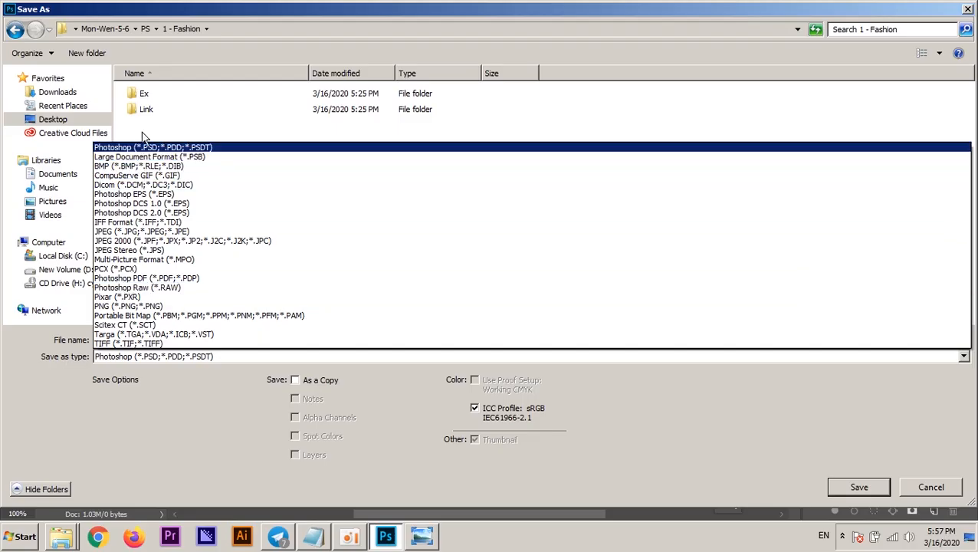
Switch to the Notepad notes and add PSD on its own line below the folder structure
click(325, 531)
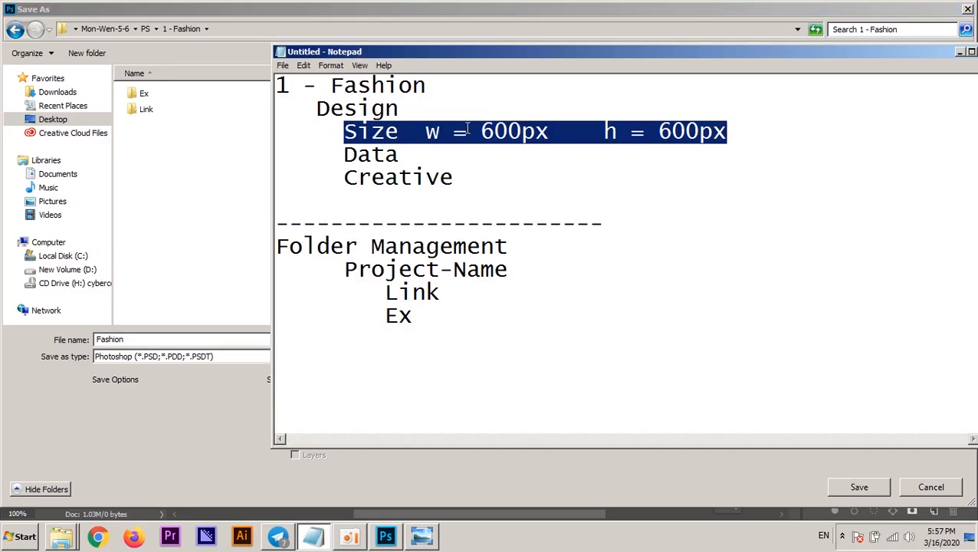
click(485, 303)
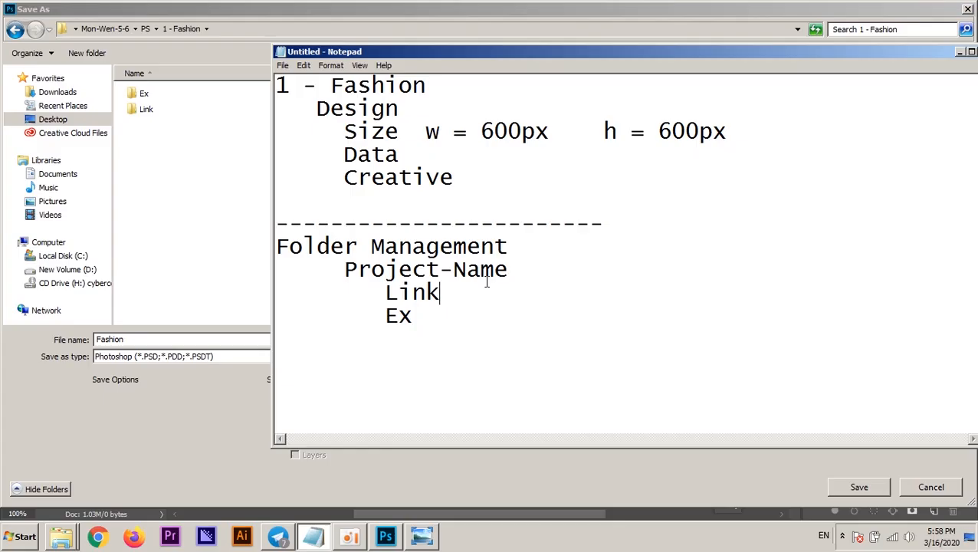
key(Return)
key(Return)
key(Return)
text(PSD)
key(Return)
scroll(490, 292, down, 1)
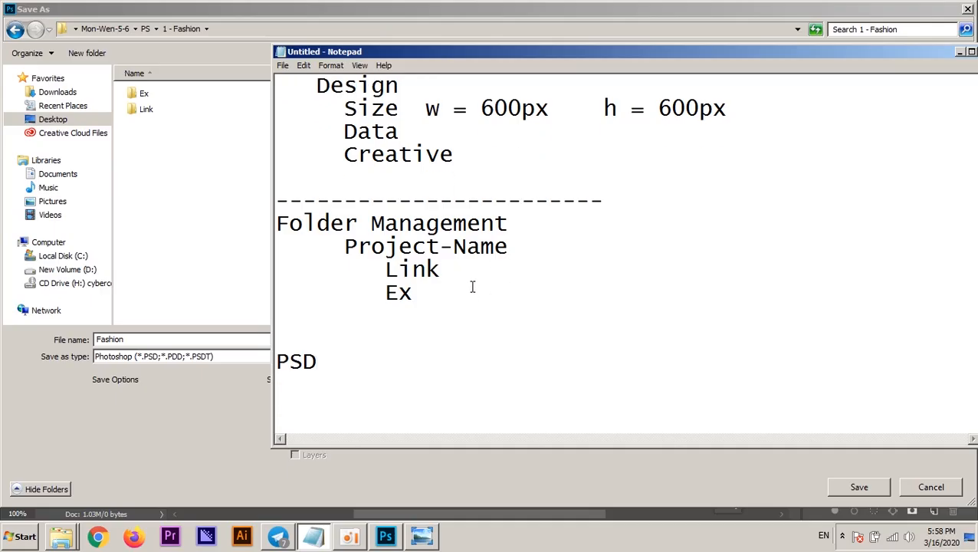
scroll(463, 268, down, 3)
Add JPG and PNG on separate lines beneath PSD in the notes
click(360, 175)
key(Return)
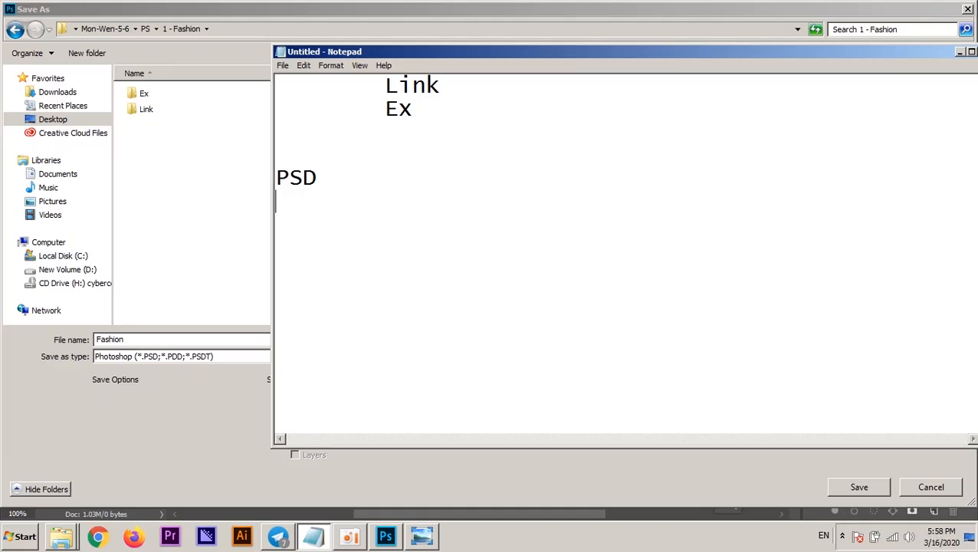
key(Return)
text(JPG)
key(Return)
text(PNG)
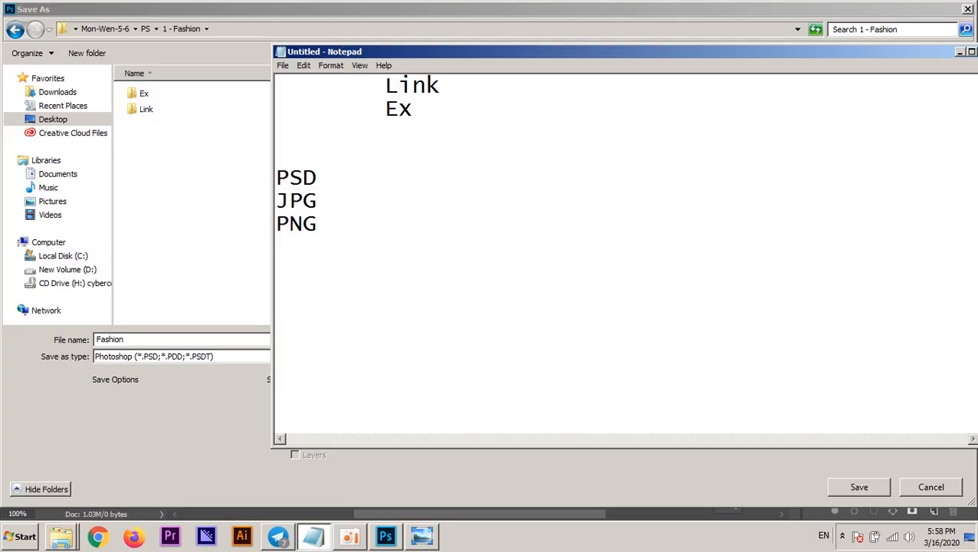
Highlight the PSD, JPG and PNG entries in the notes one at a time to compare the formats
drag(319, 177, 271, 177)
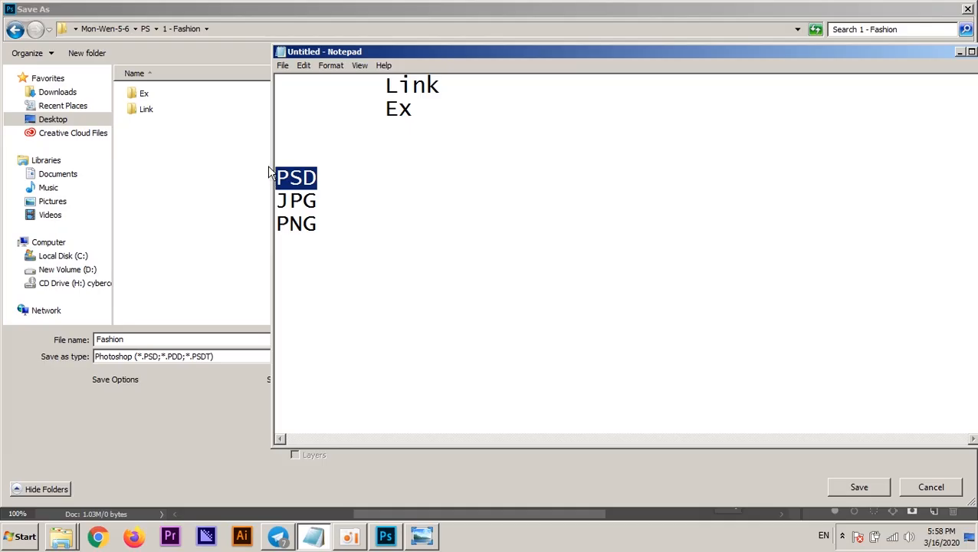
drag(321, 200, 269, 199)
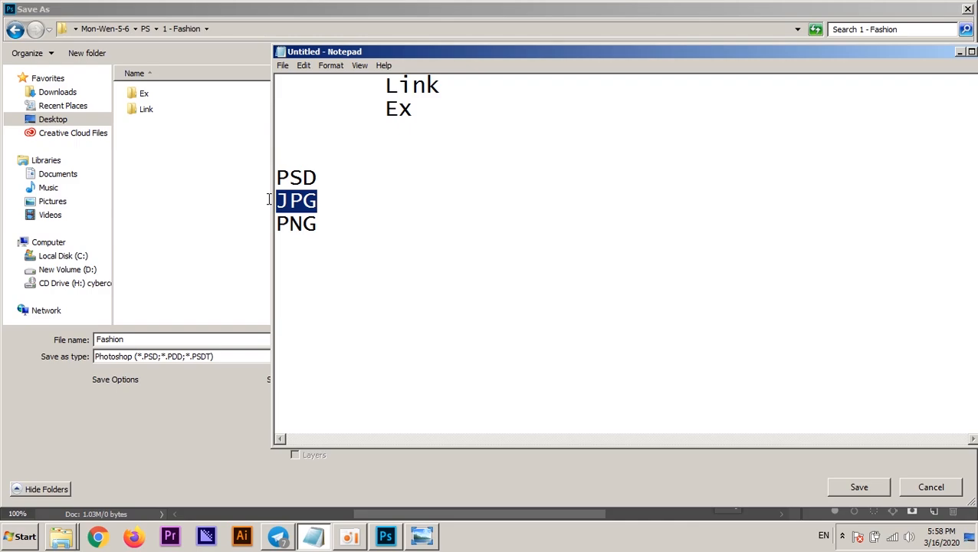
drag(318, 177, 266, 175)
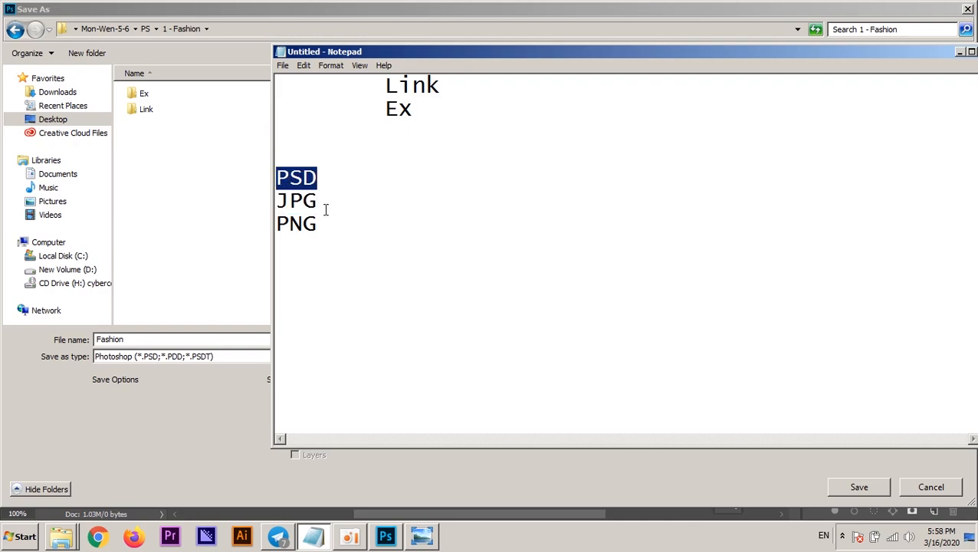
drag(322, 227, 255, 225)
click(292, 225)
drag(330, 225, 261, 224)
drag(321, 225, 266, 223)
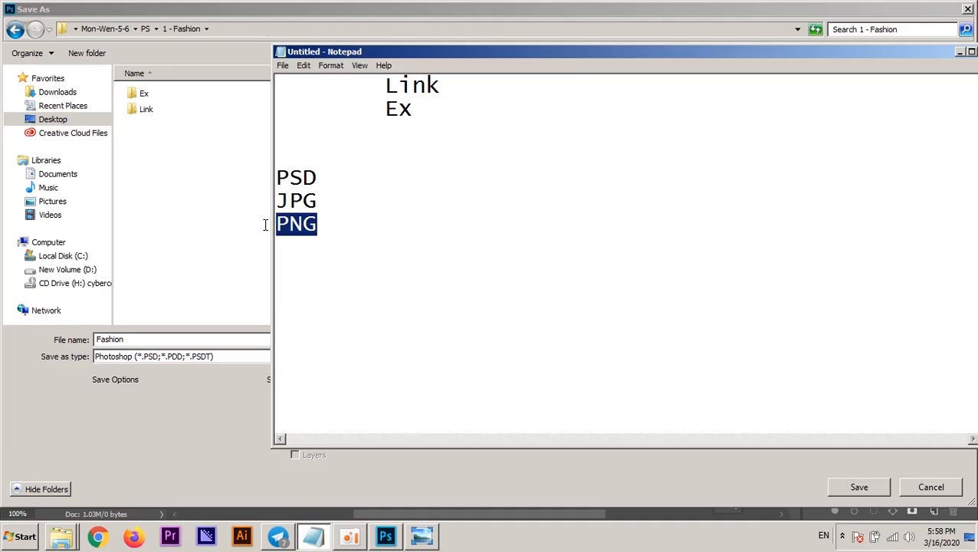
click(321, 222)
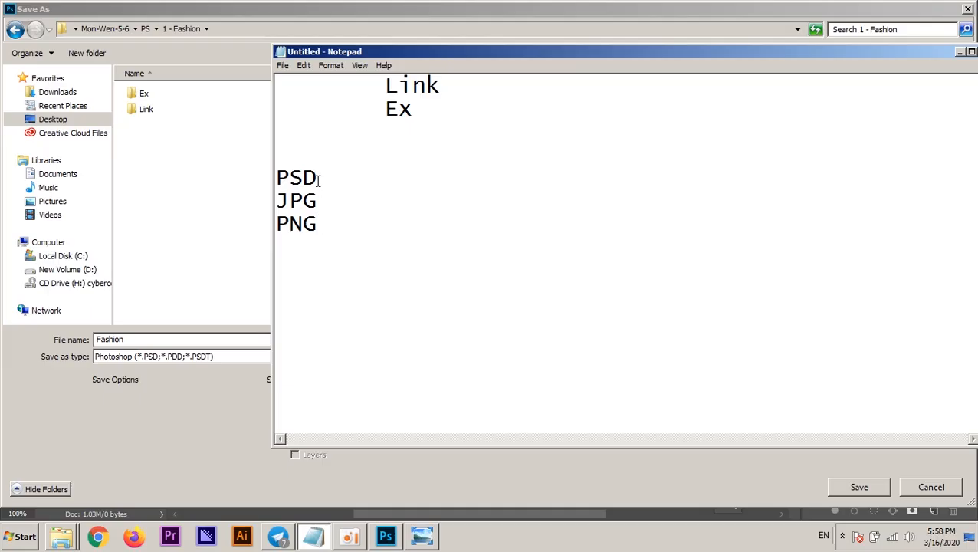
drag(321, 178, 235, 172)
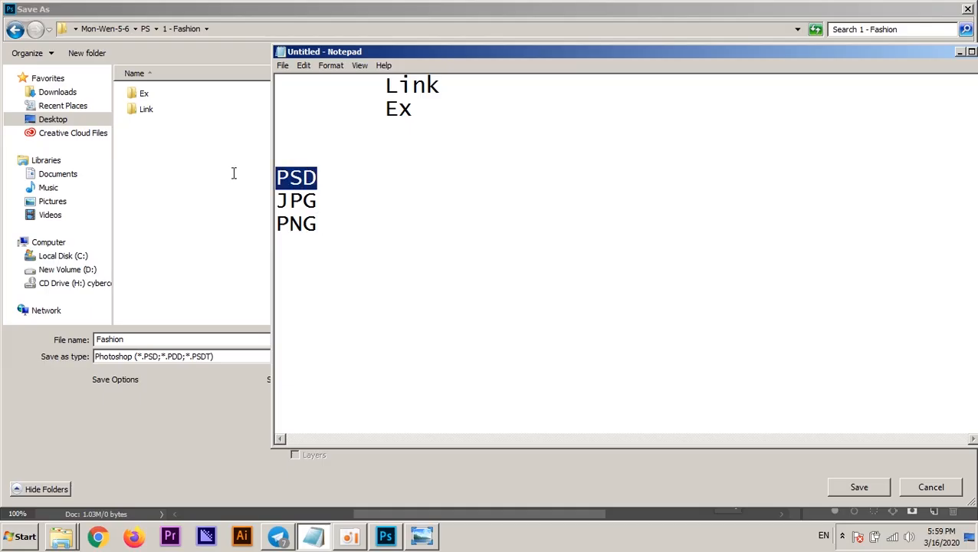
Return to the Save As dialog and save Fashion in the Photoshop (PSD) format
click(234, 185)
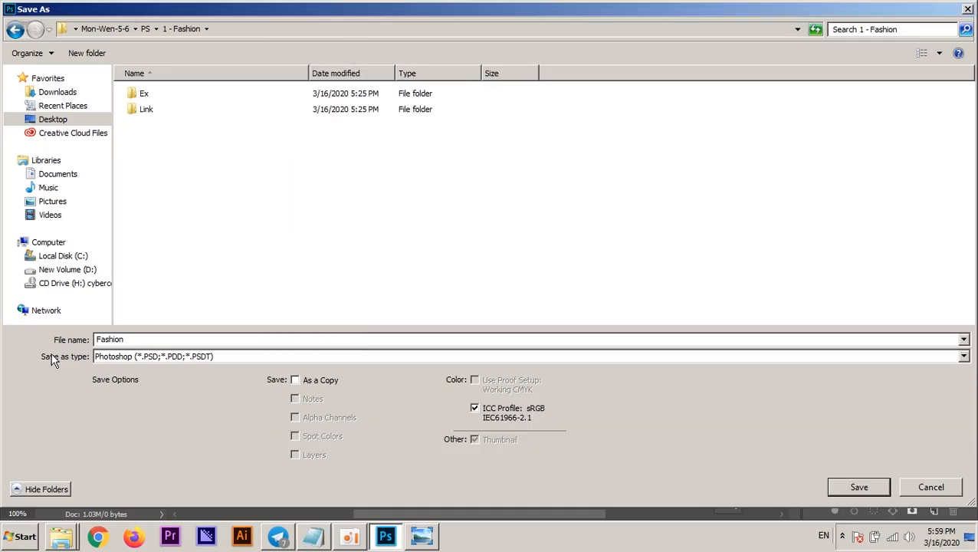
click(121, 358)
click(144, 149)
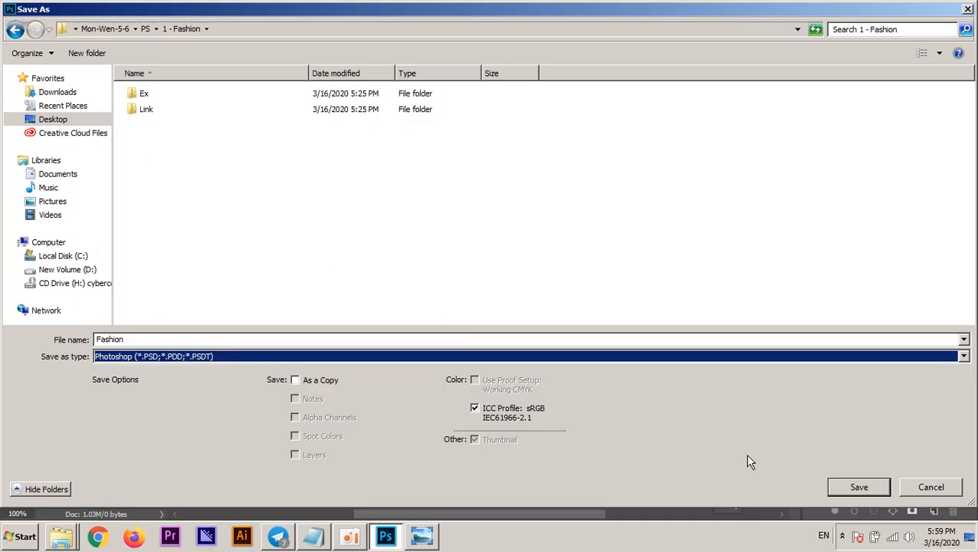
click(253, 222)
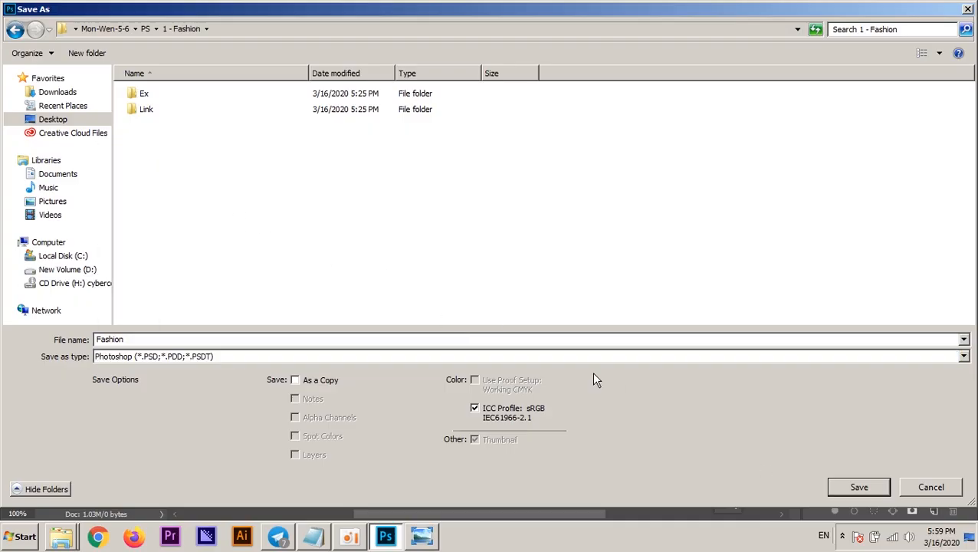
click(849, 491)
Check Fashion.psd in the 1 - Fashion folder, displaying the contents as larger icons, and return to Photoshop
click(64, 542)
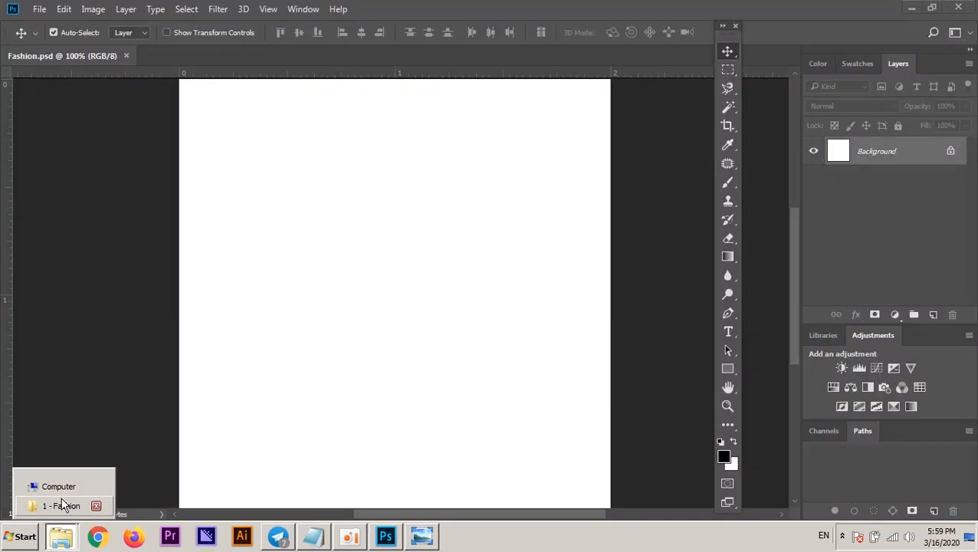
click(63, 500)
click(371, 189)
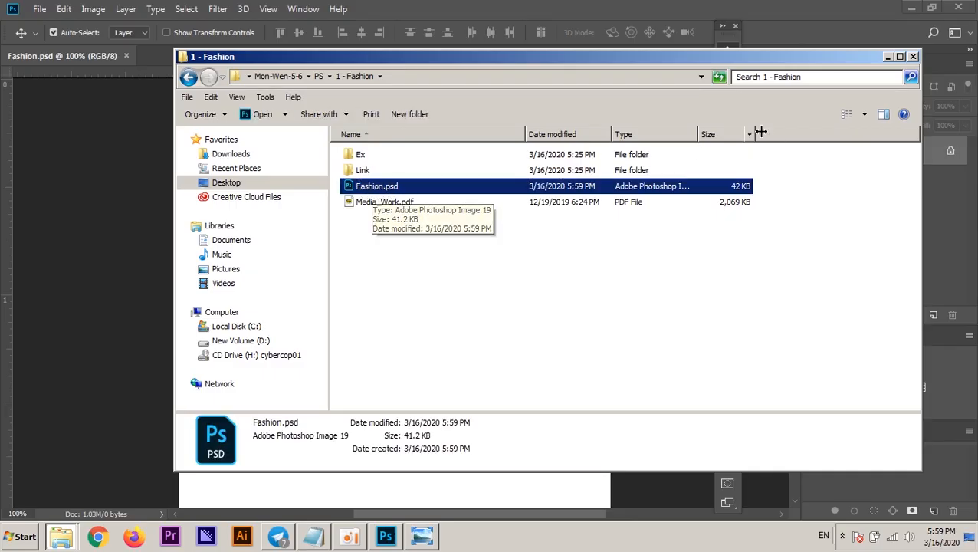
click(864, 114)
click(912, 43)
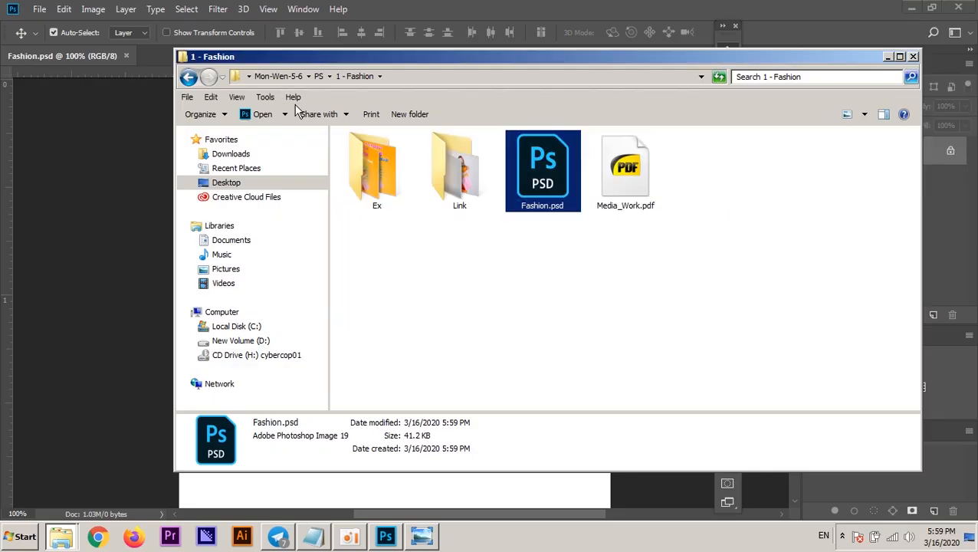
click(137, 89)
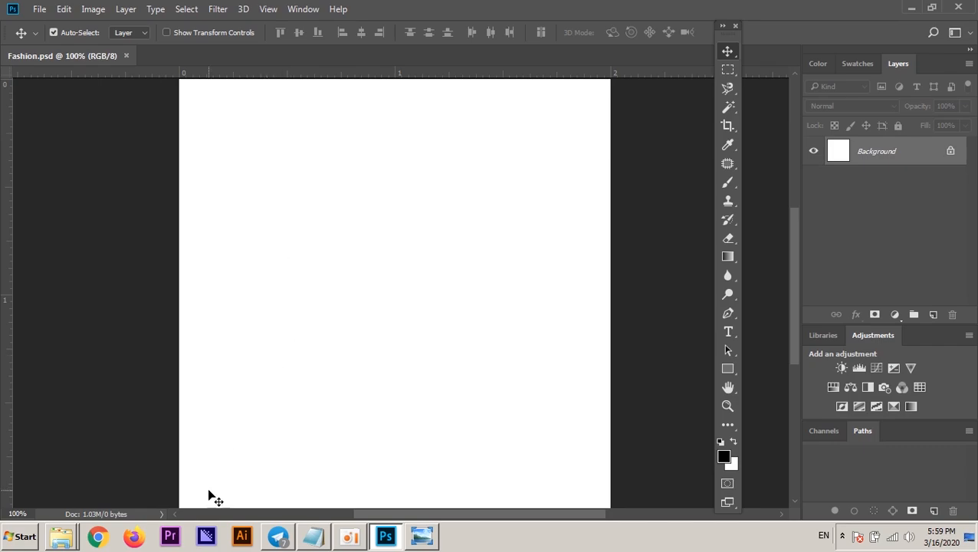
click(349, 536)
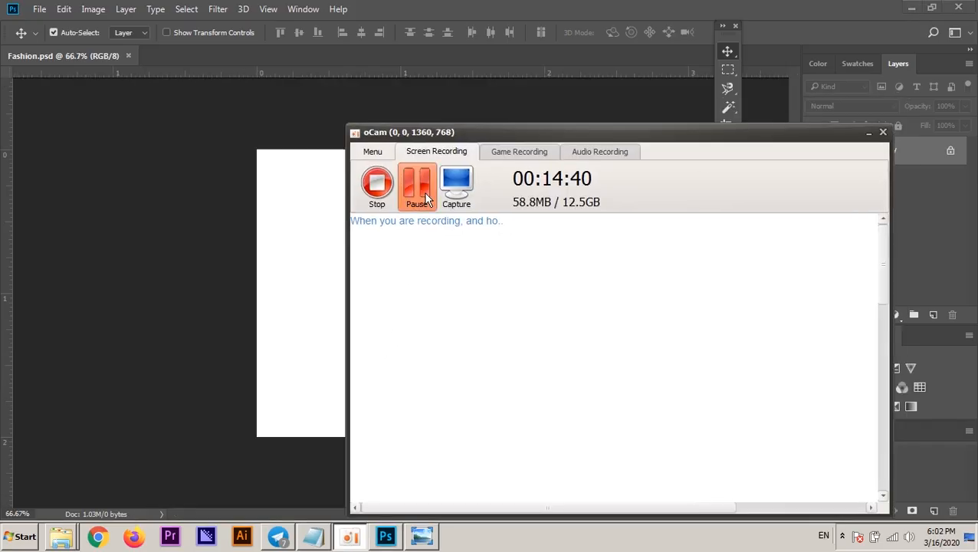
click(868, 132)
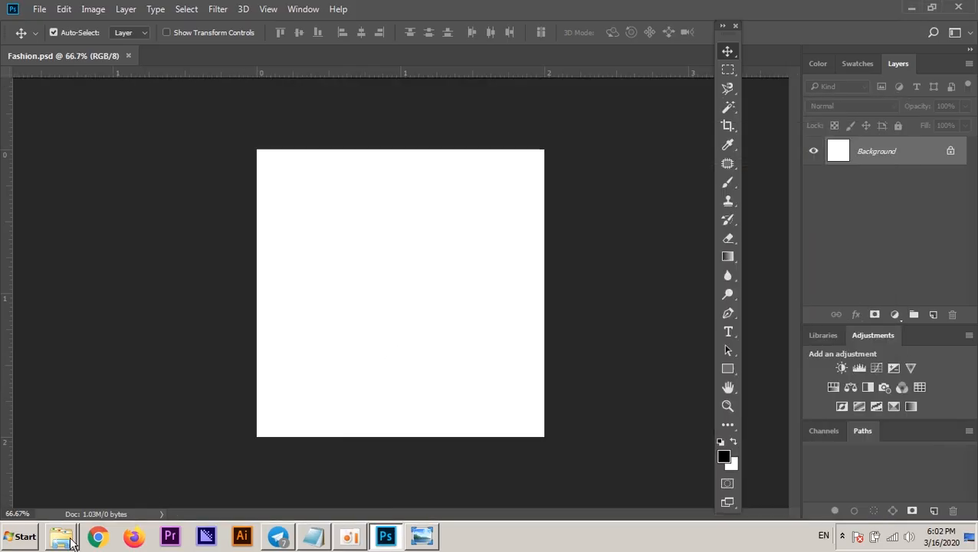
Bring back the 1 - Fashion folder window, reposition it and open the Ex subfolder
mouse_move(62, 536)
click(61, 504)
drag(431, 59, 359, 24)
click(604, 224)
drag(450, 258, 475, 147)
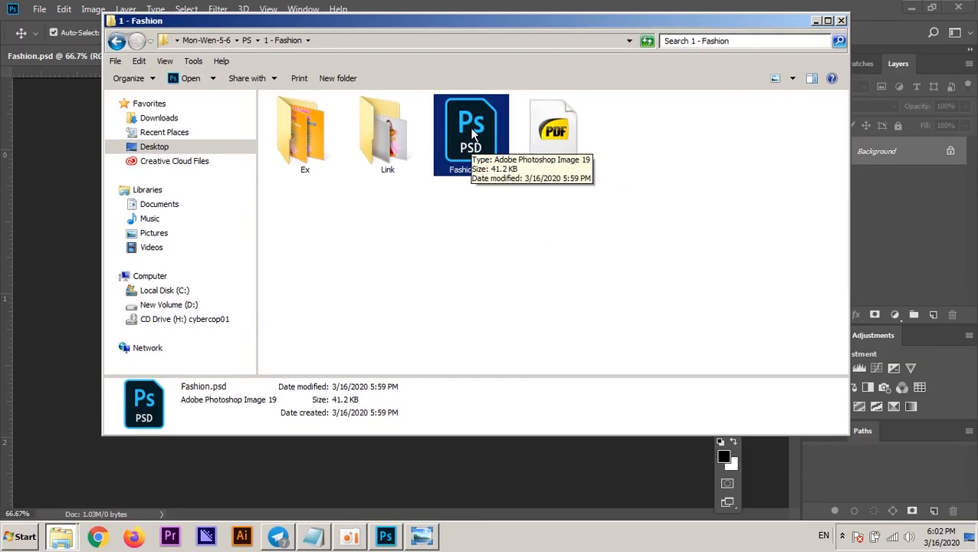
double_click(313, 160)
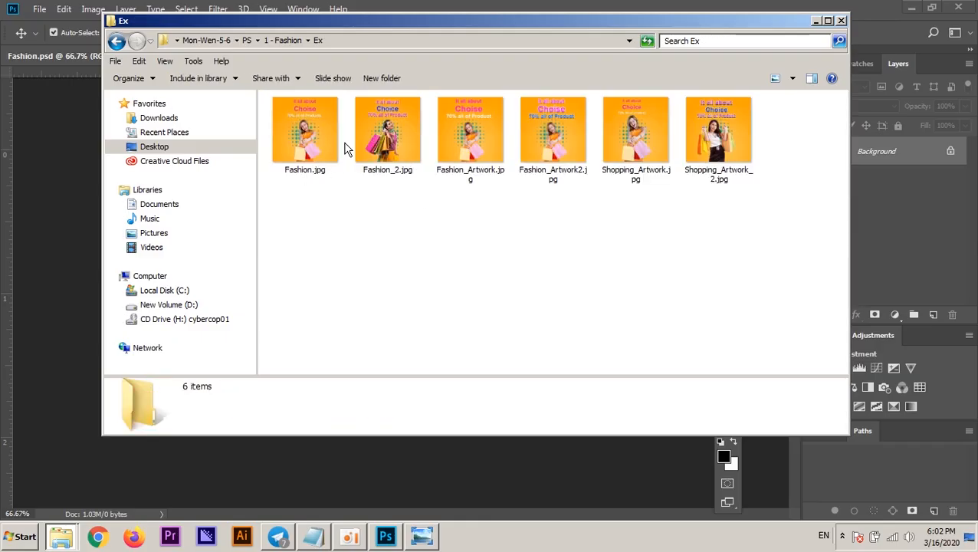
Create a new folder inside Ex and move all the artwork JPG images into it
click(381, 78)
drag(371, 215, 763, 92)
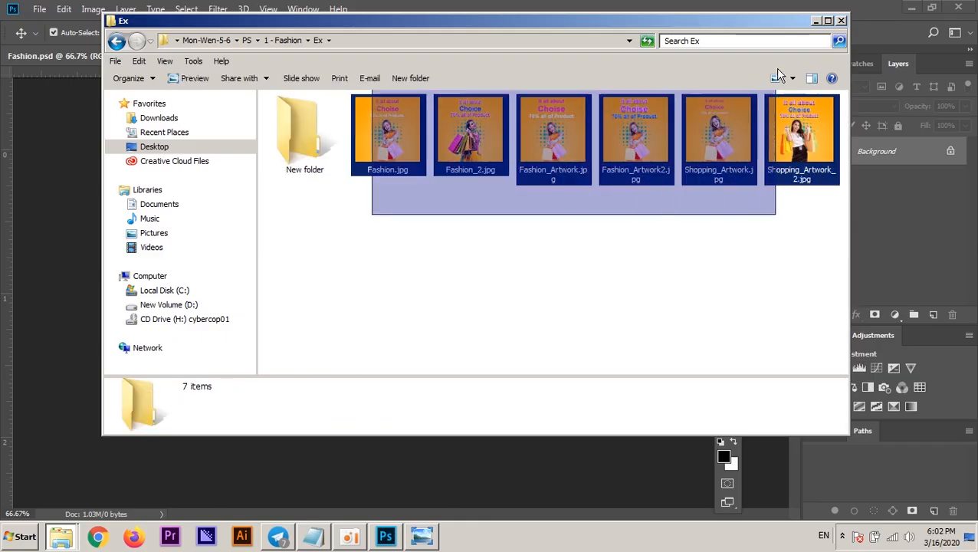
drag(441, 101, 292, 140)
double_click(337, 161)
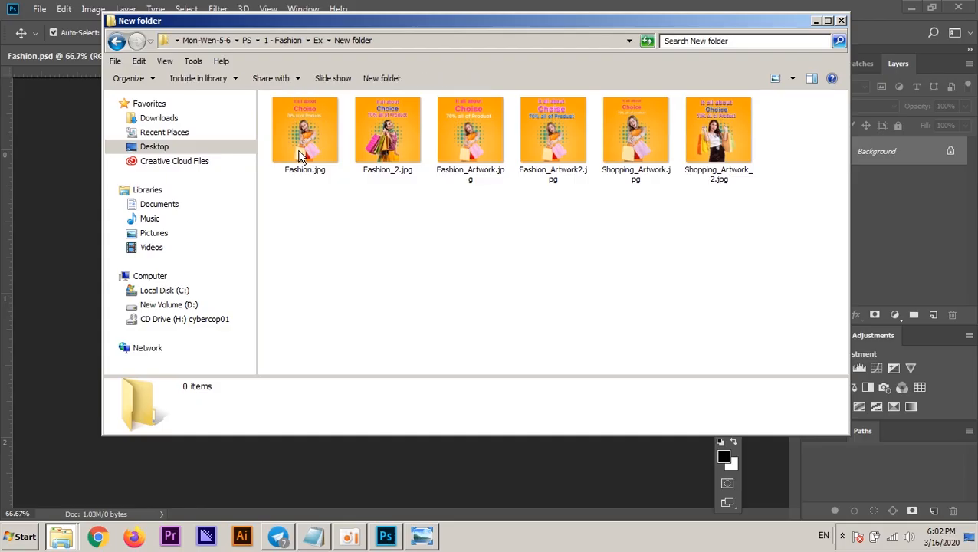
Go back from the new folder to the 1 - Fashion folder and reposition its window
click(116, 41)
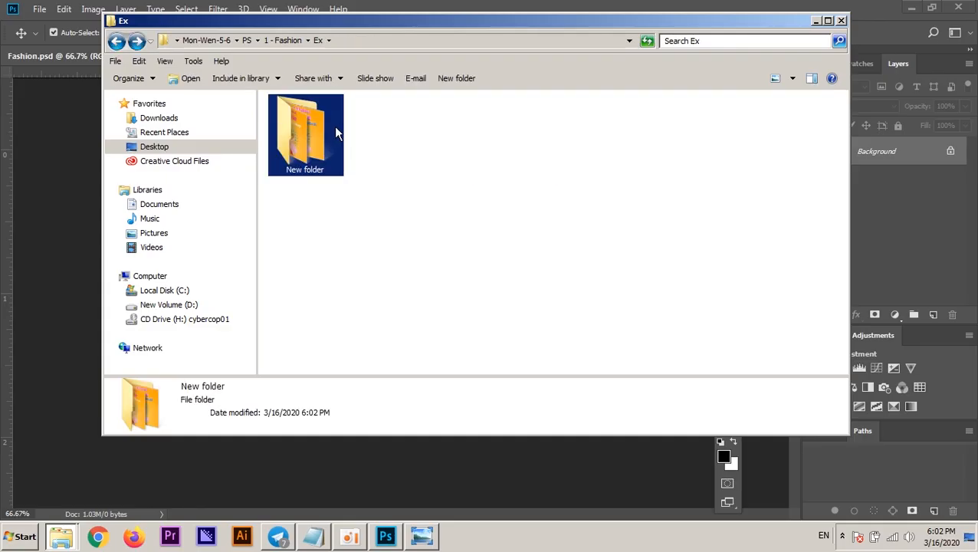
click(287, 40)
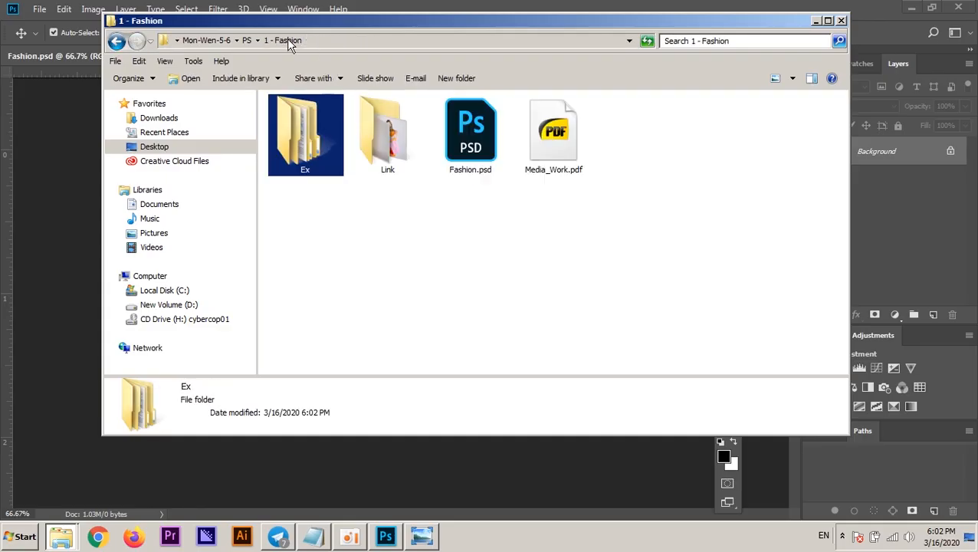
drag(325, 27, 494, 52)
drag(421, 49, 240, 98)
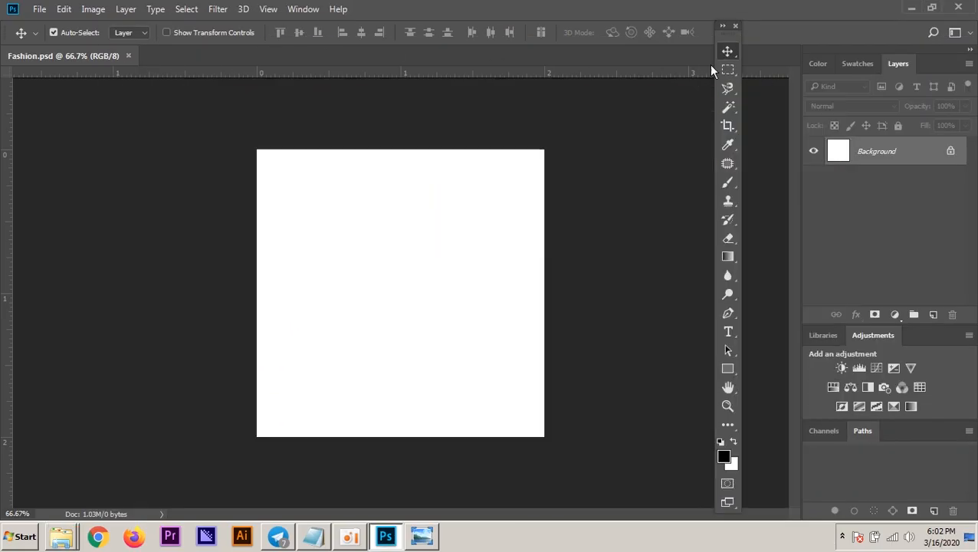
Return to Photoshop and move the floating toolbox up beside the Layers panel, clear of the blank canvas
click(804, 96)
drag(731, 38, 797, 44)
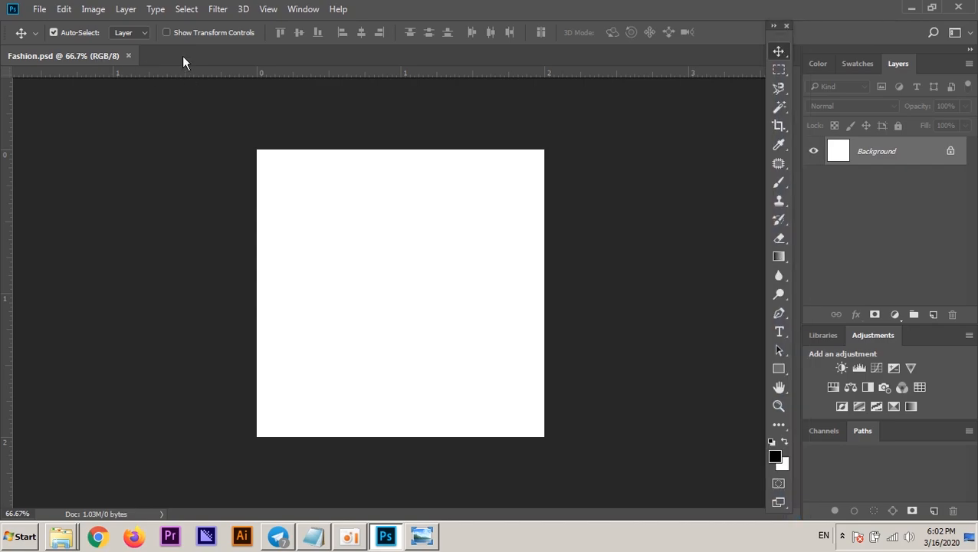
drag(782, 38, 779, 38)
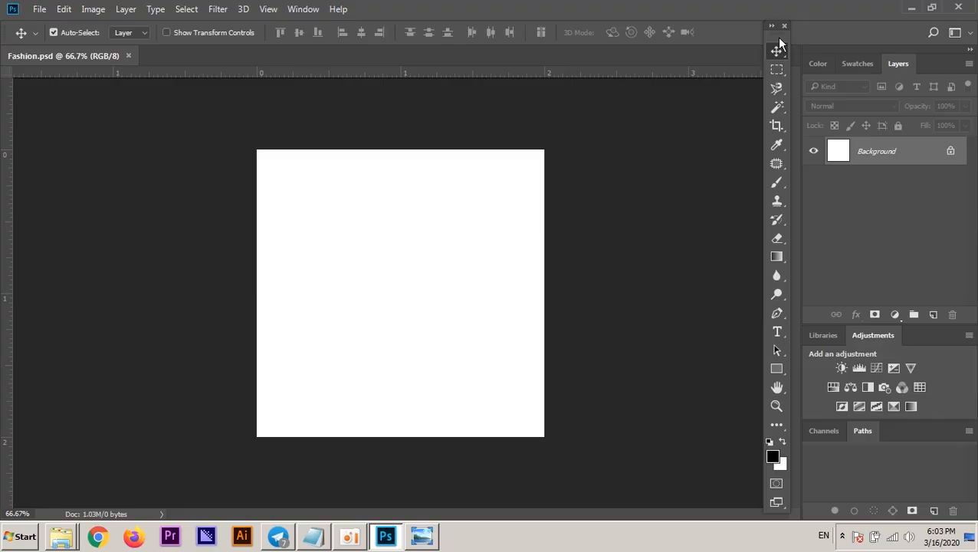
mouse_move(779, 43)
mouse_down()
mouse_move(28, 46)
mouse_move(807, 37)
mouse_move(776, 39)
mouse_move(771, 29)
mouse_move(783, 29)
mouse_up()
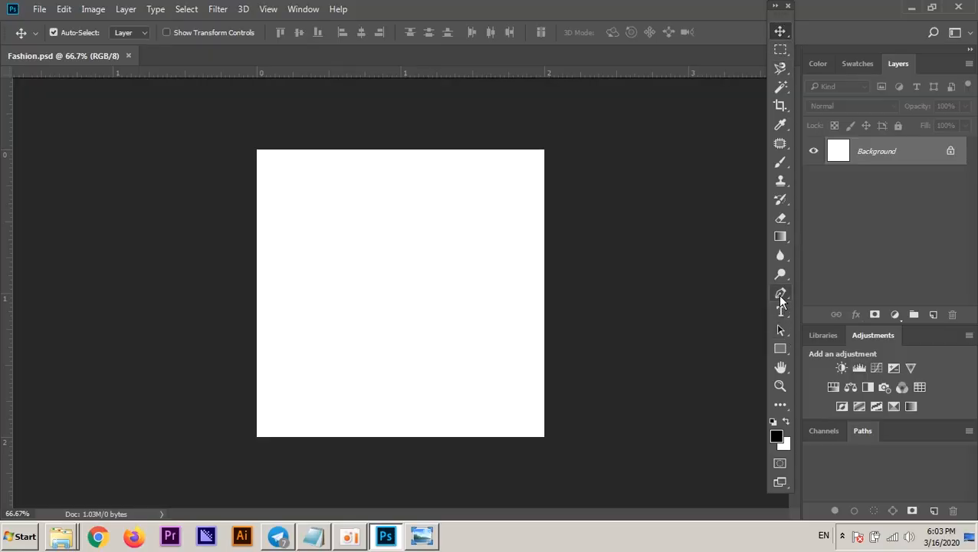
Activate the Pen Tool, comparing it with the Move Tool and reviewing the other pen variants in its group
click(781, 294)
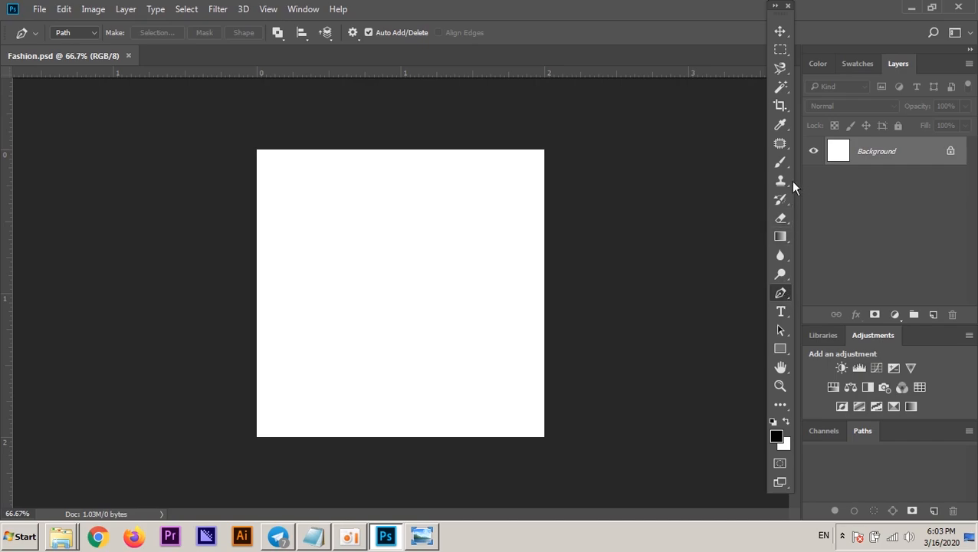
click(778, 34)
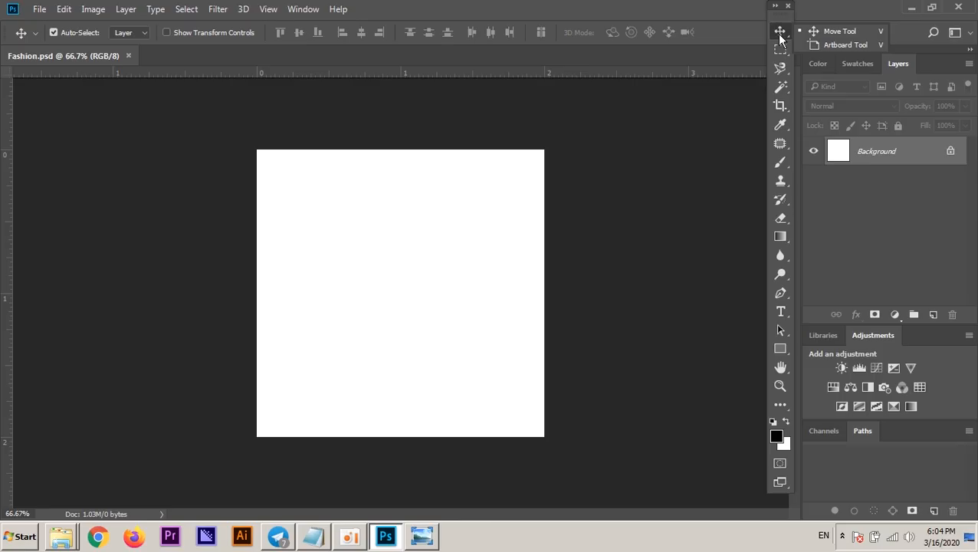
click(785, 294)
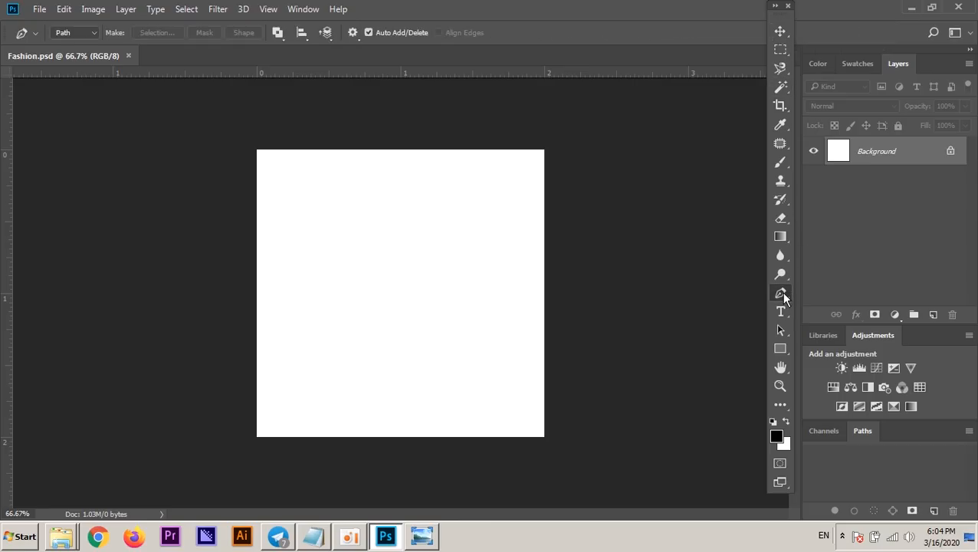
right_click(780, 296)
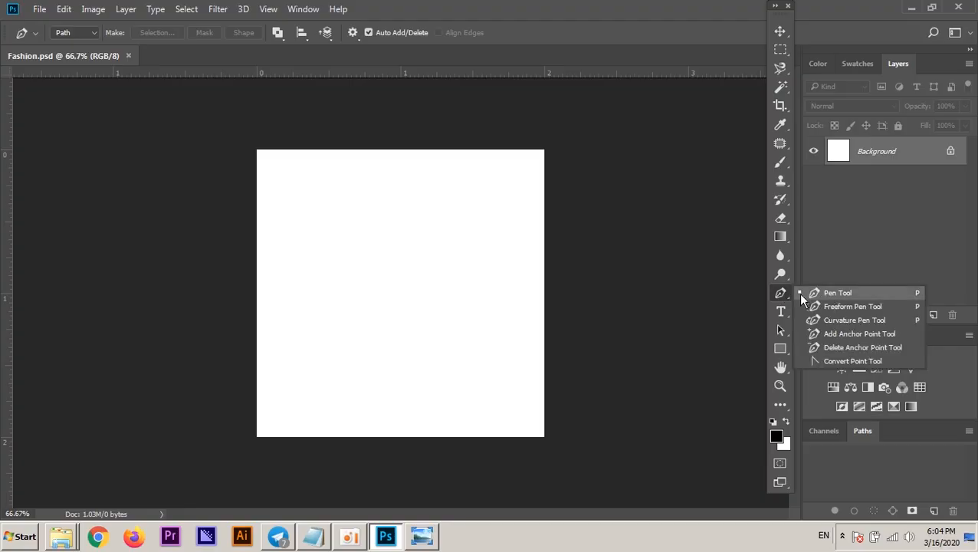
click(787, 294)
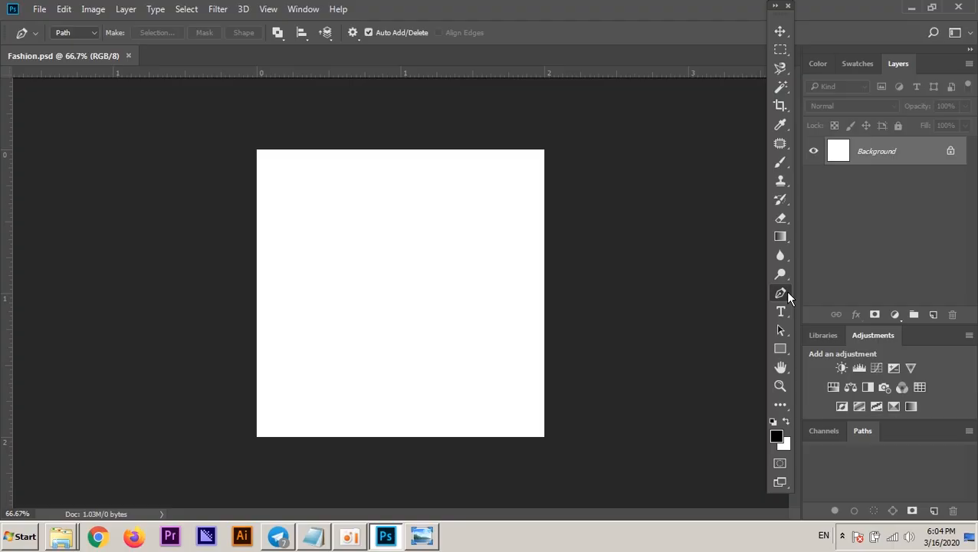
click(779, 31)
click(777, 291)
Bring back the project folder window, open the Link subfolder and preview the photo 195958-OYBF36-547.jpg
mouse_move(69, 542)
click(67, 503)
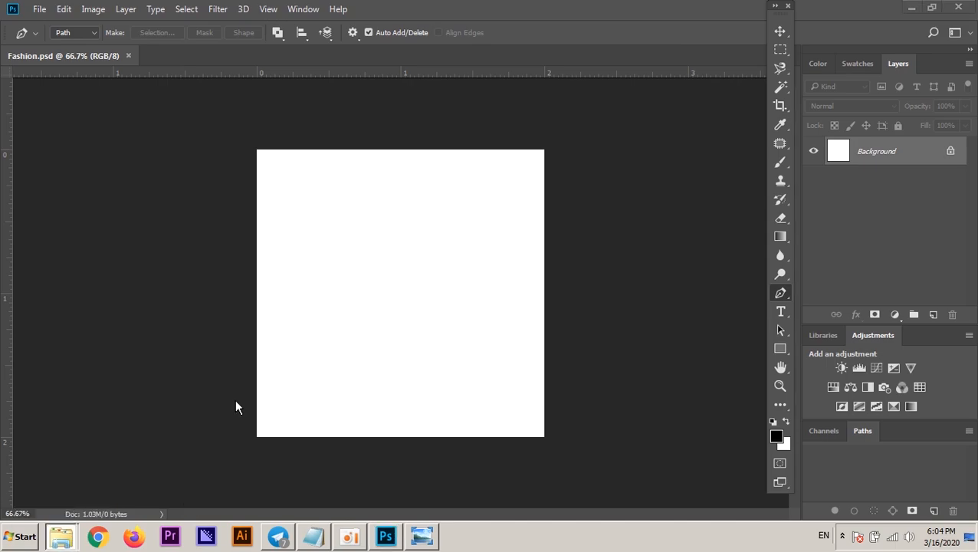
drag(397, 96, 604, 75)
double_click(649, 211)
double_click(627, 195)
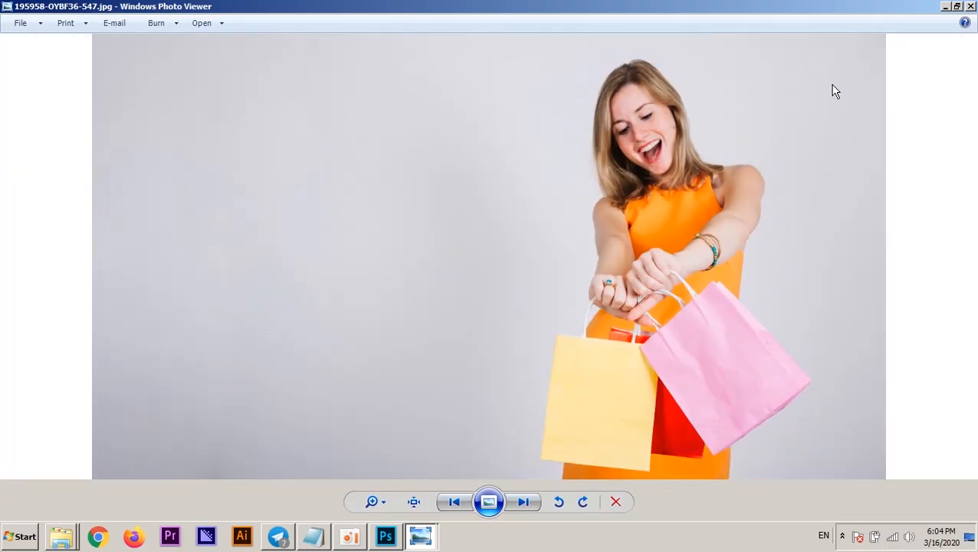
click(970, 6)
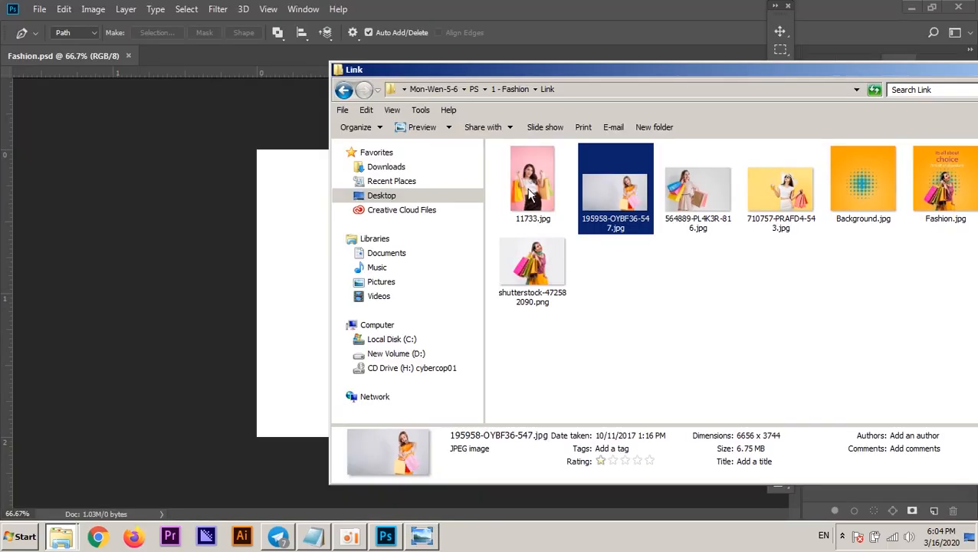
Open 195958-OYBF36-547.jpg from the Link folder as a separate Photoshop document alongside Fashion.psd
drag(440, 69, 365, 78)
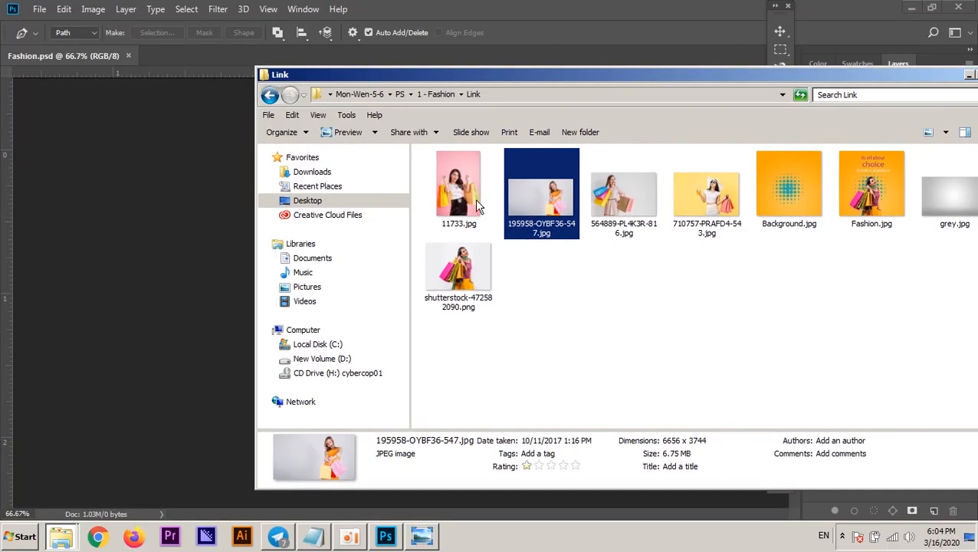
drag(492, 80, 653, 46)
click(665, 241)
drag(652, 177, 249, 57)
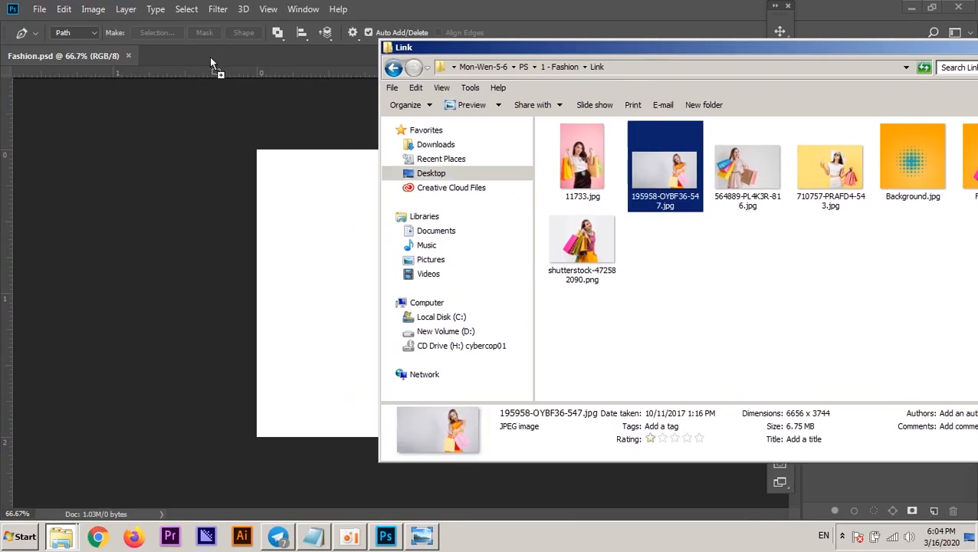
mouse_move(211, 60)
mouse_down()
mouse_move(180, 57)
mouse_move(219, 49)
mouse_up()
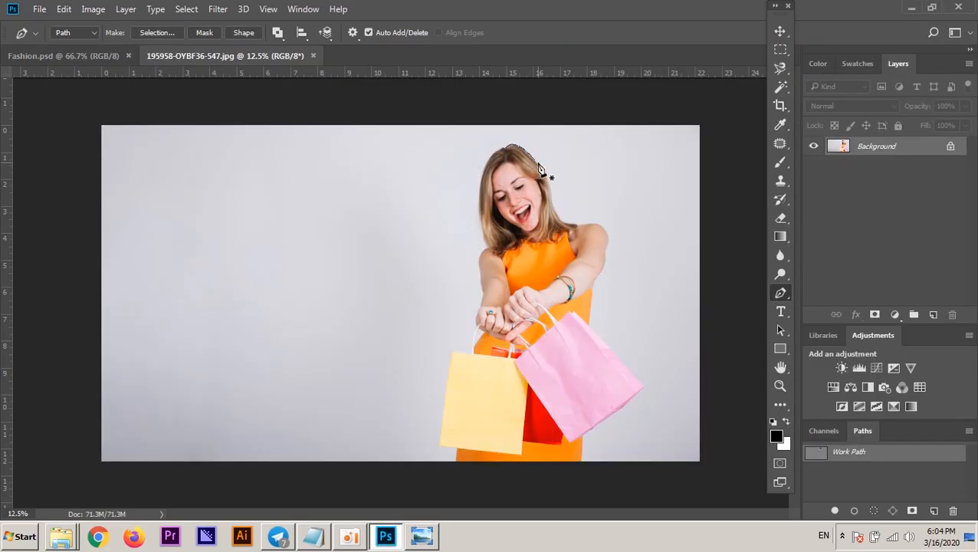
Deselect the trial pen path on the woman's hair, check the Fashion.psd document and return to the photo
key(Escape)
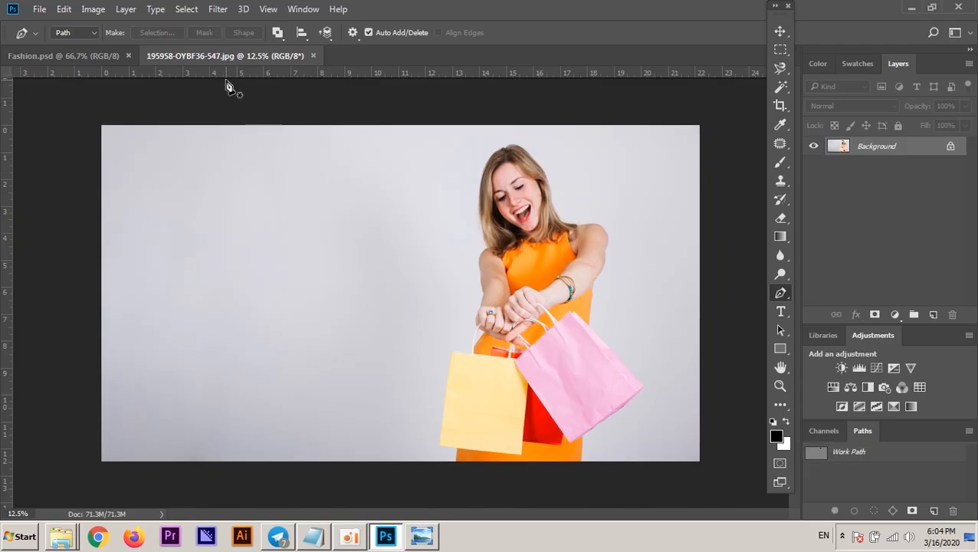
click(103, 55)
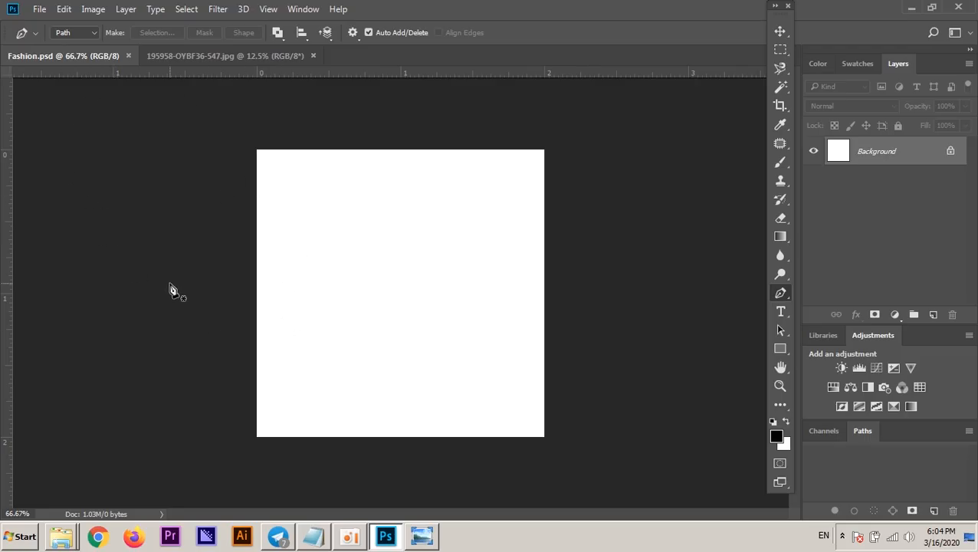
click(206, 58)
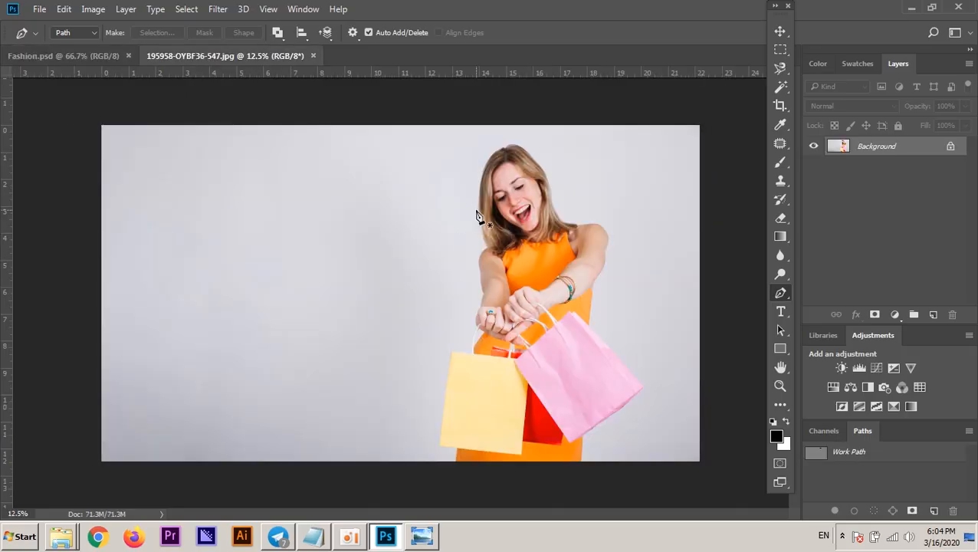
Examine the woman at closer magnification and at 12.5%, and choose the Pen Tool from its tool group
ctrl+click(498, 294)
ctrl+click(499, 294)
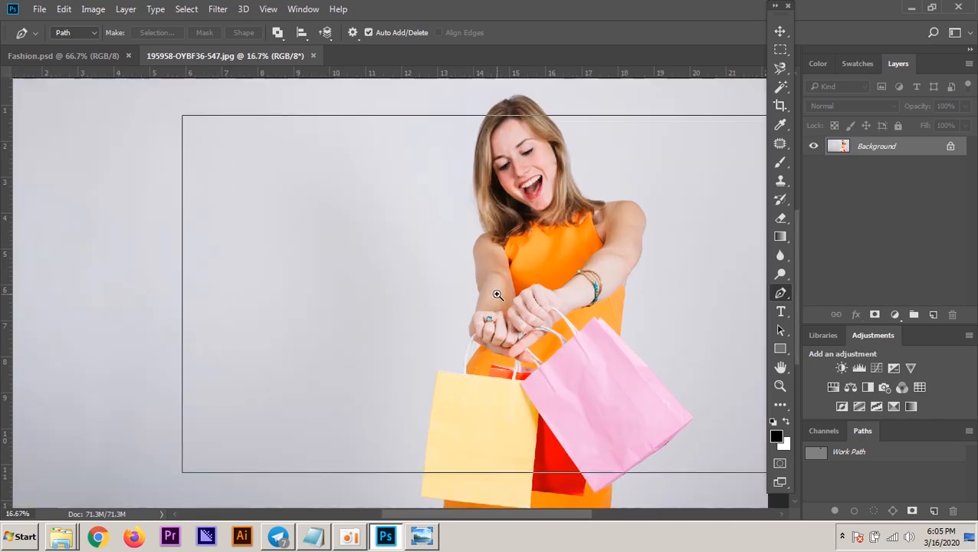
ctrl+alt+click(500, 309)
ctrl+alt+click(500, 309)
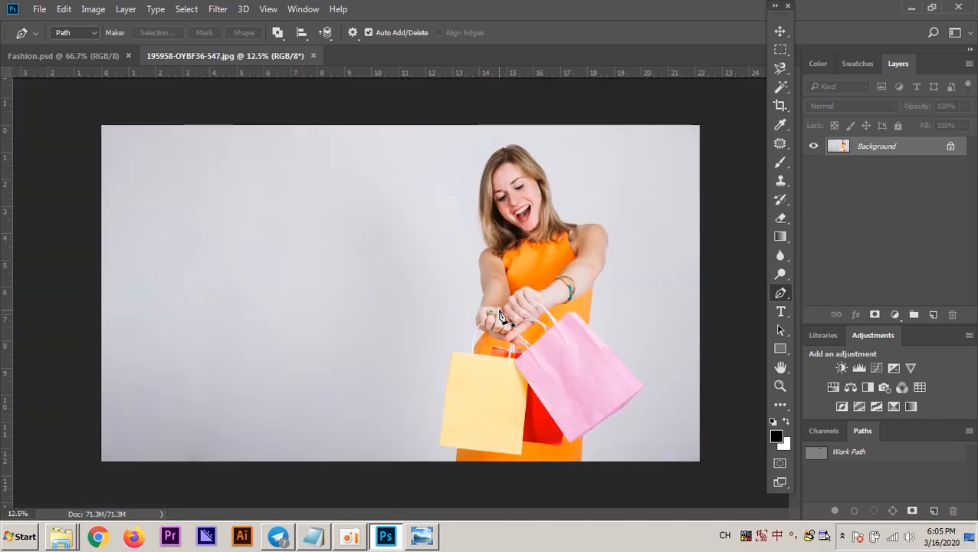
right_click(777, 299)
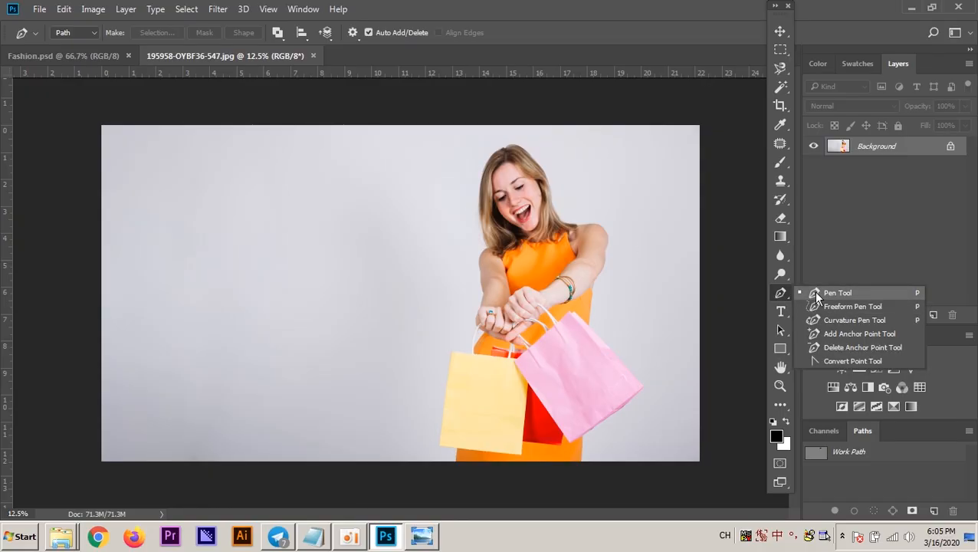
click(814, 291)
Inspect the woman and her shopping bags at different magnifications with the temporary Zoom tool, ending at 25%
ctrl+space+click(479, 163)
ctrl+space+click(502, 191)
ctrl+space+click(503, 184)
drag(499, 185, 334, 231)
ctrl+alt+space+click(423, 217)
ctrl+alt+space+click(423, 217)
ctrl+alt+space+click(428, 221)
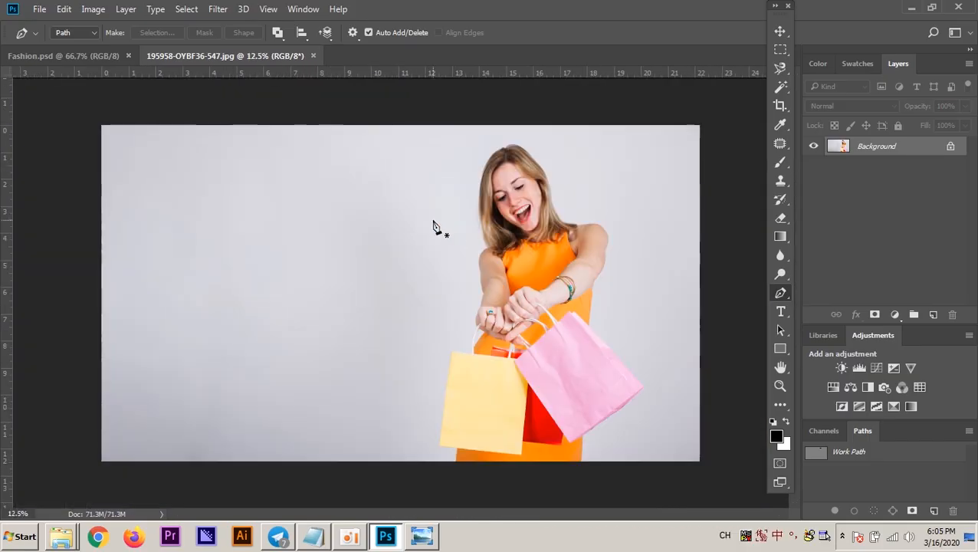
ctrl+space+click(538, 213)
ctrl+space+click(538, 213)
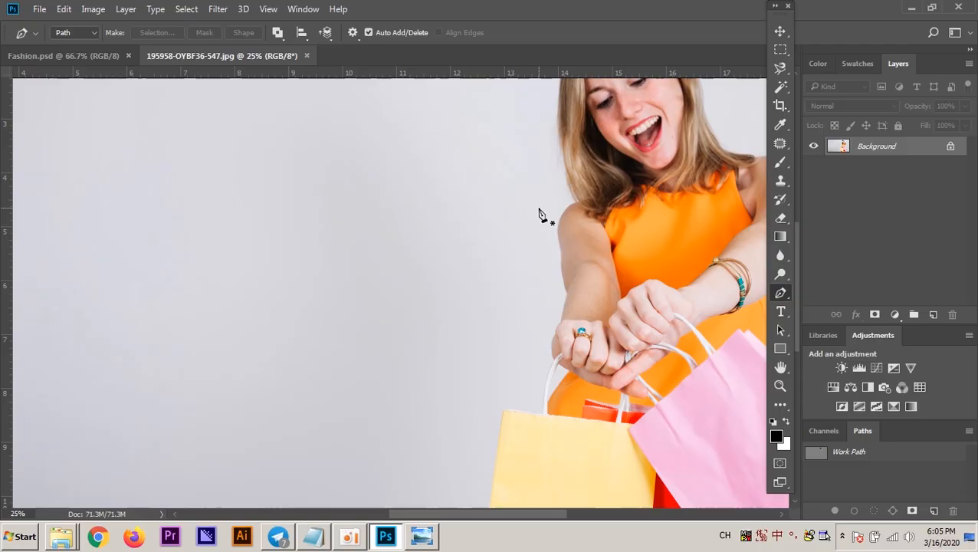
Compare the whole photo at stepped magnifications, ending at 12.5%
key(alt+shift)
key(ctrl+minus)
key(ctrl+minus)
key(ctrl+minus)
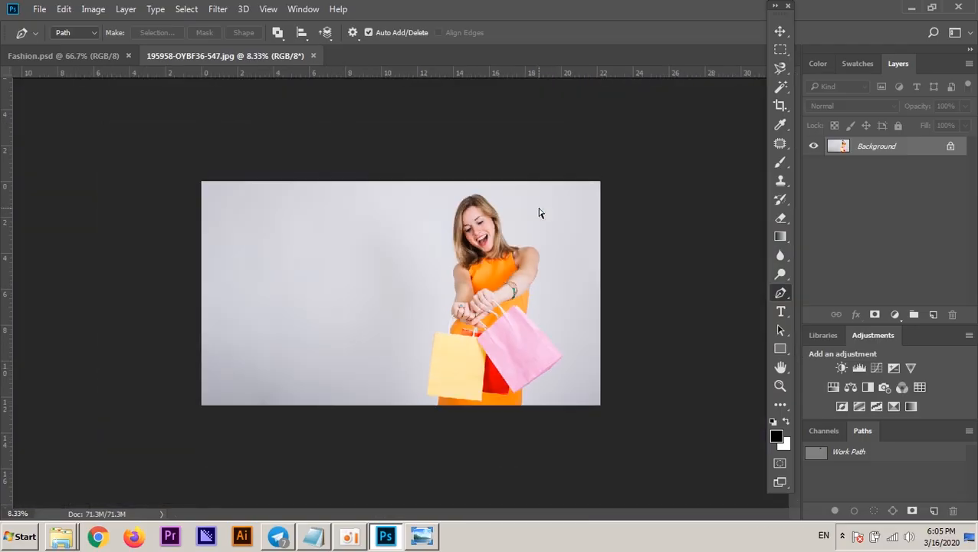
key(ctrl+plus)
key(ctrl+plus)
key(ctrl+minus)
key(ctrl+minus)
key(ctrl+plus)
key(ctrl+plus)
key(ctrl+minus)
key(ctrl+minus)
key(ctrl+minus)
key(ctrl+plus)
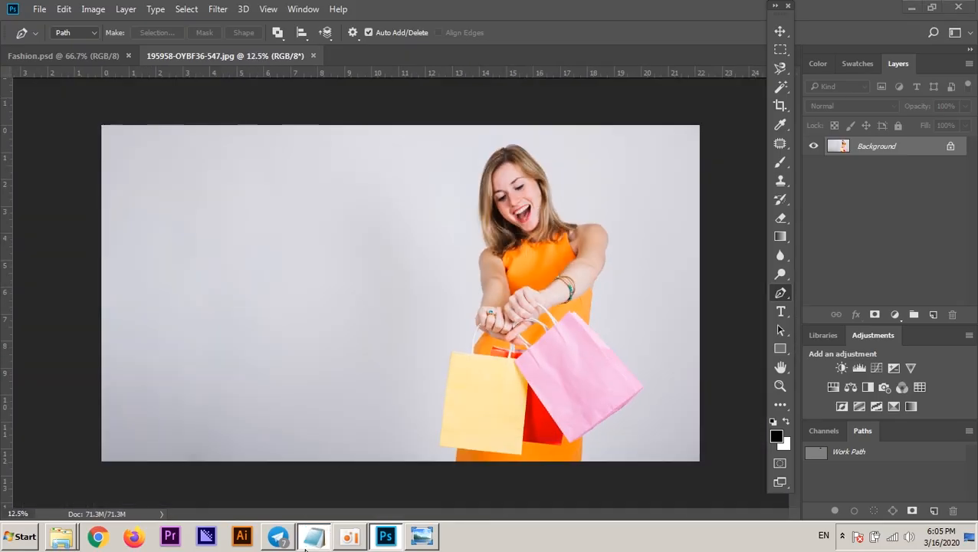
Switch to the Notepad notes and add the line "Ctl + Space" below the file format list
click(313, 536)
scroll(390, 213, down, 4)
text(Contrl)
key(BackSpace)
key(BackSpace)
key(BackSpace)
key(BackSpace)
key(BackSpace)
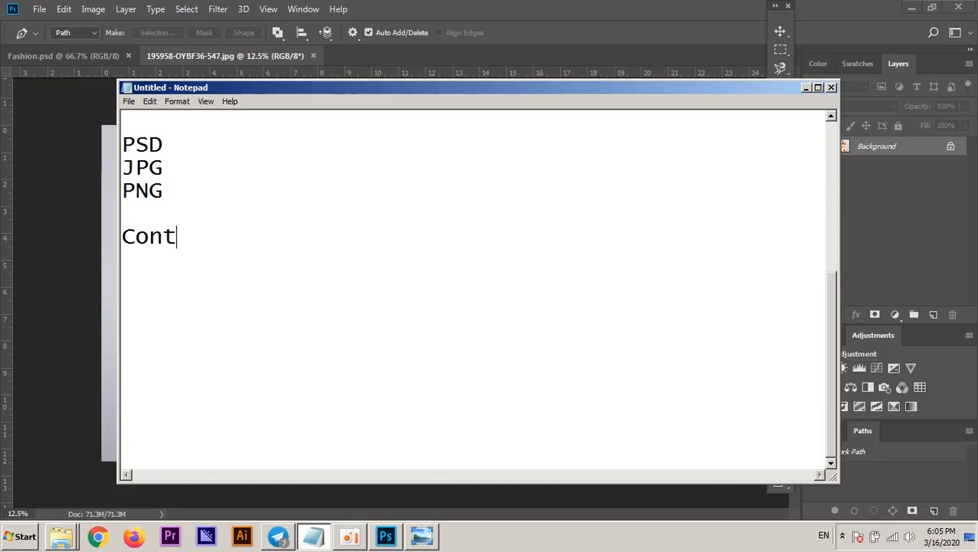
text(tl +)
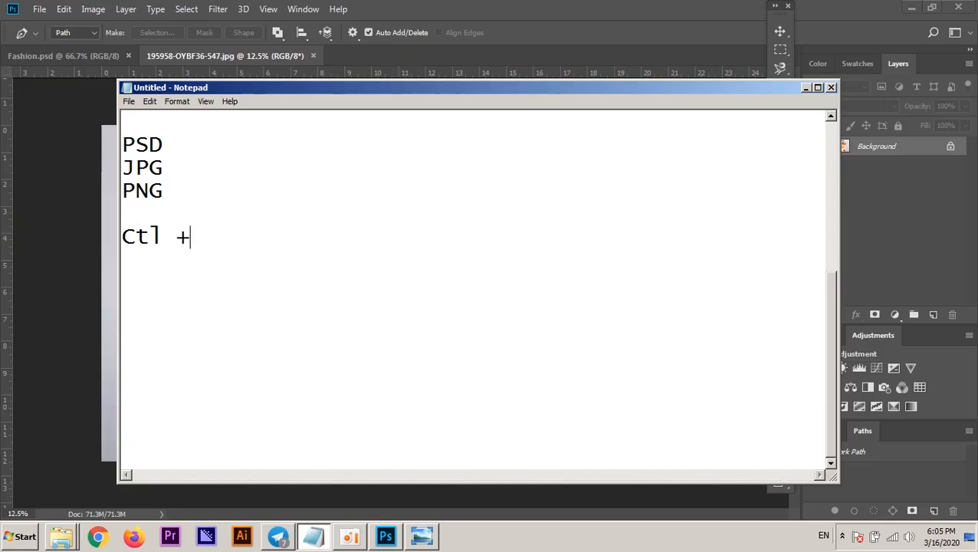
text( Space)
Return to the photo in Photoshop and magnify it to 16.67% with the temporary Zoom tool
click(165, 52)
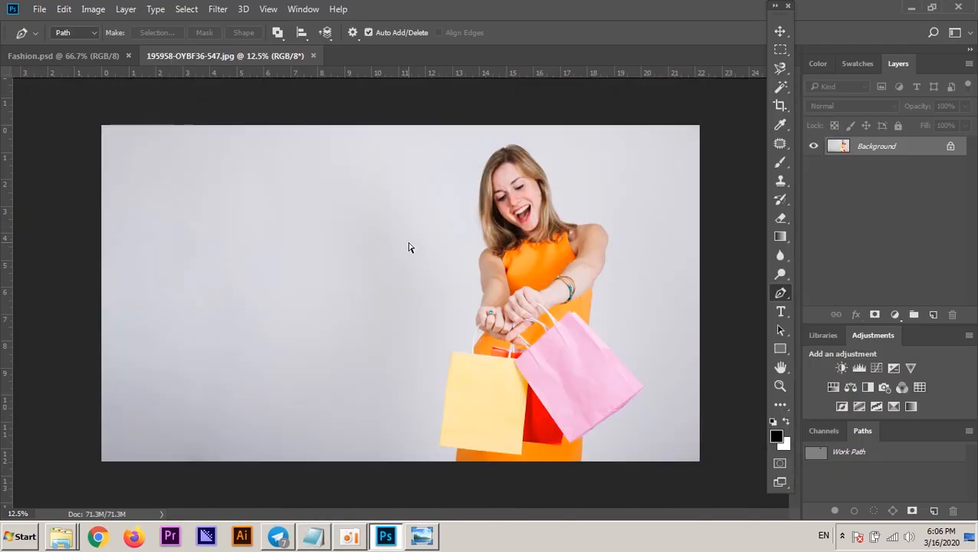
key(ctrl+space)
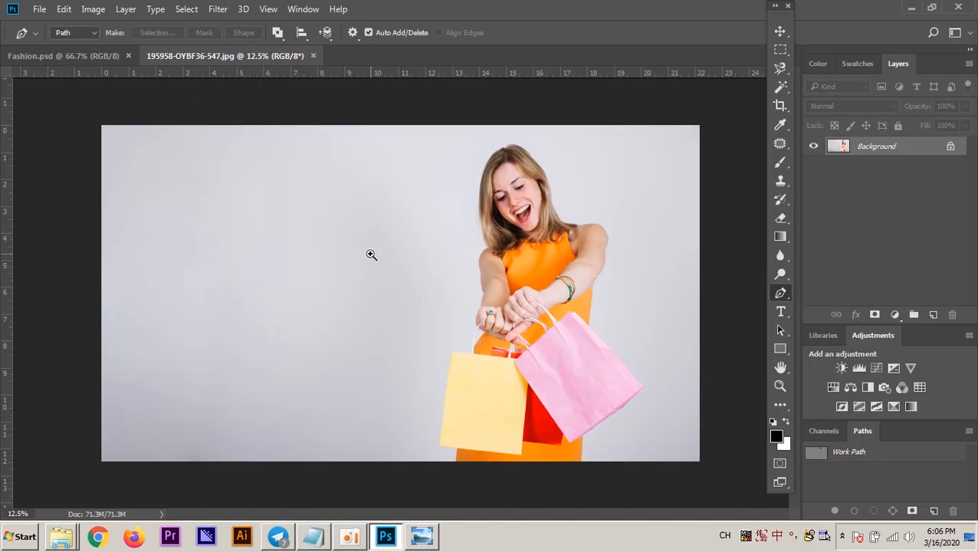
click(347, 221)
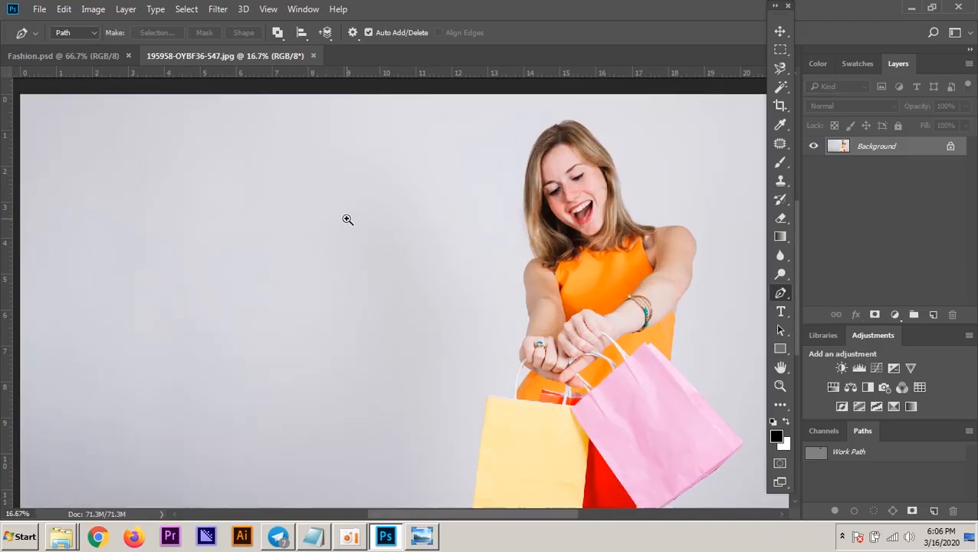
key(ctrl+alt+space)
Switch to the Notepad notes and add the line "Ctl + Alt + Space" under "Ctl + Space"
click(315, 536)
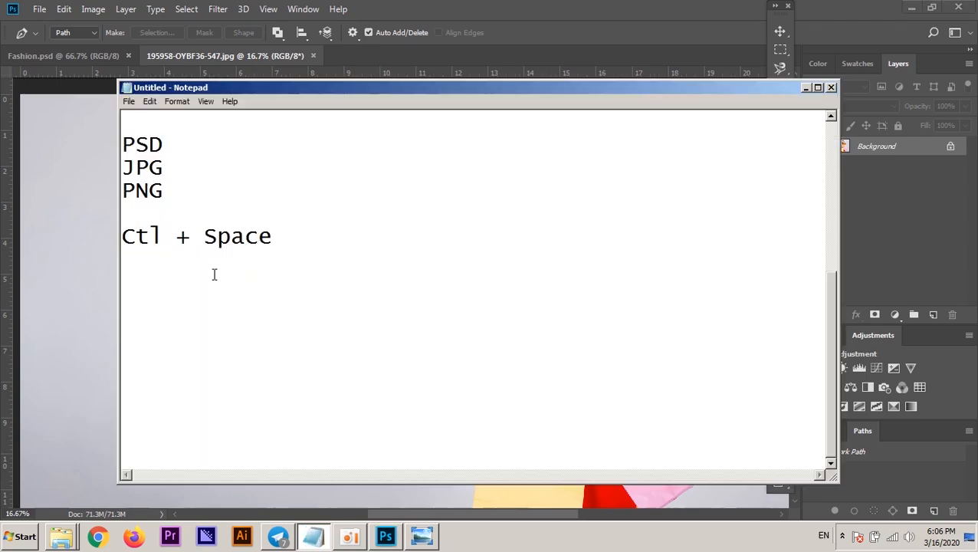
key(Return)
text(Ct)
text(l _)
key(BackSpace)
key(BackSpace)
text(+ Alt)
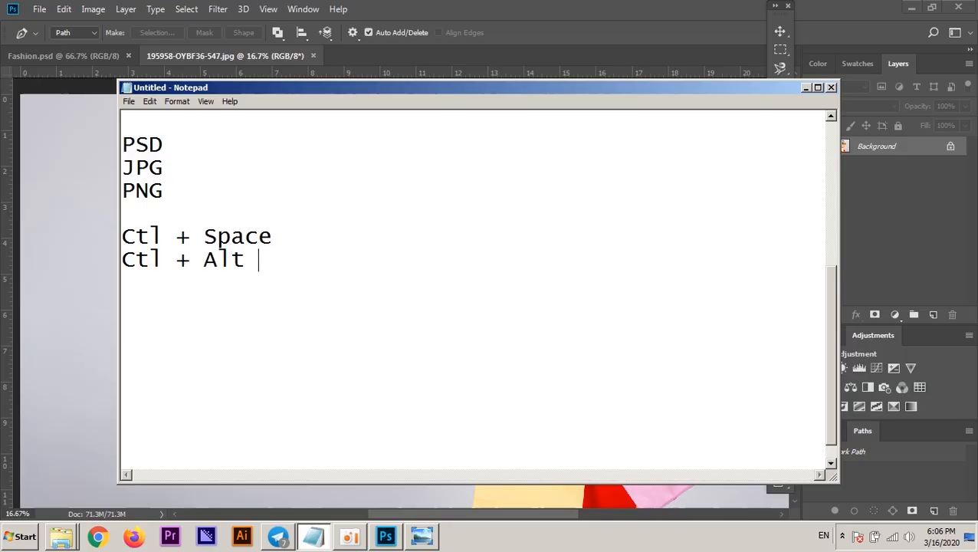
text( + Space)
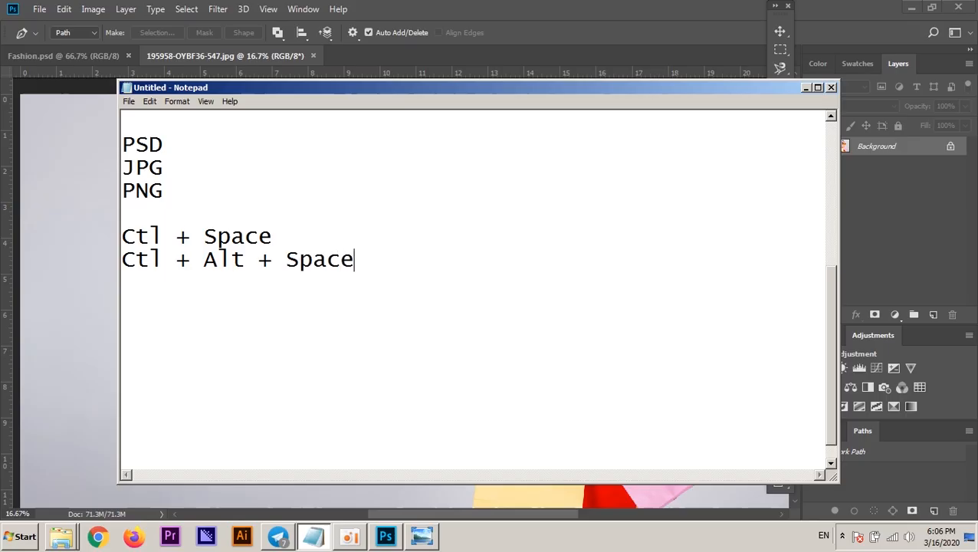
Return to the model photo and inspect it at magnifications between 12.5% and 33.33%, panning across the model and ending at 25%
click(193, 55)
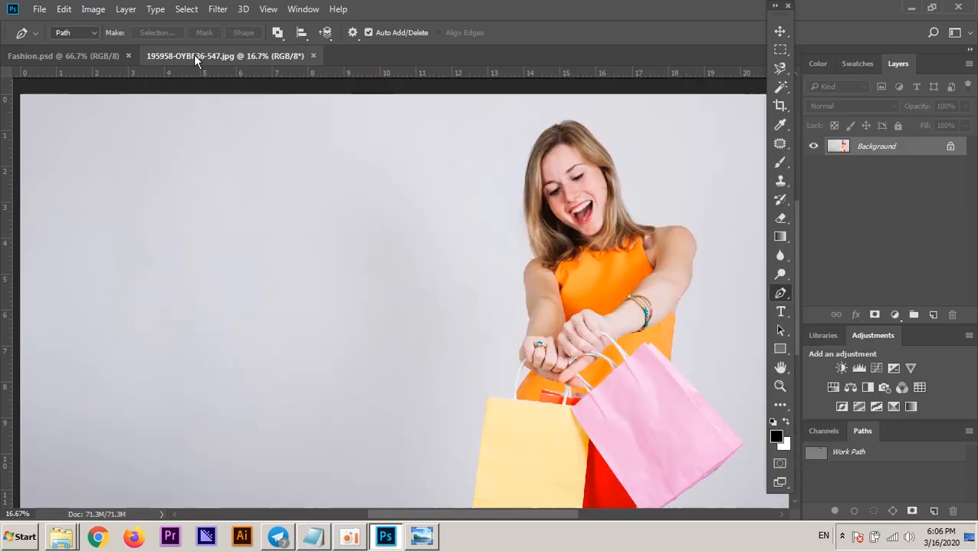
ctrl+alt+click(348, 239)
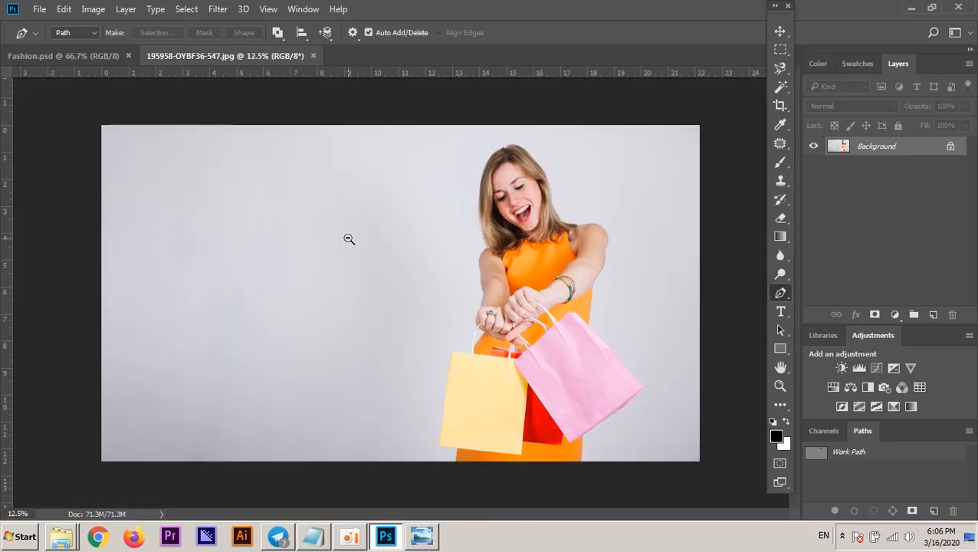
ctrl+click(473, 243)
ctrl+click(487, 243)
ctrl+click(488, 243)
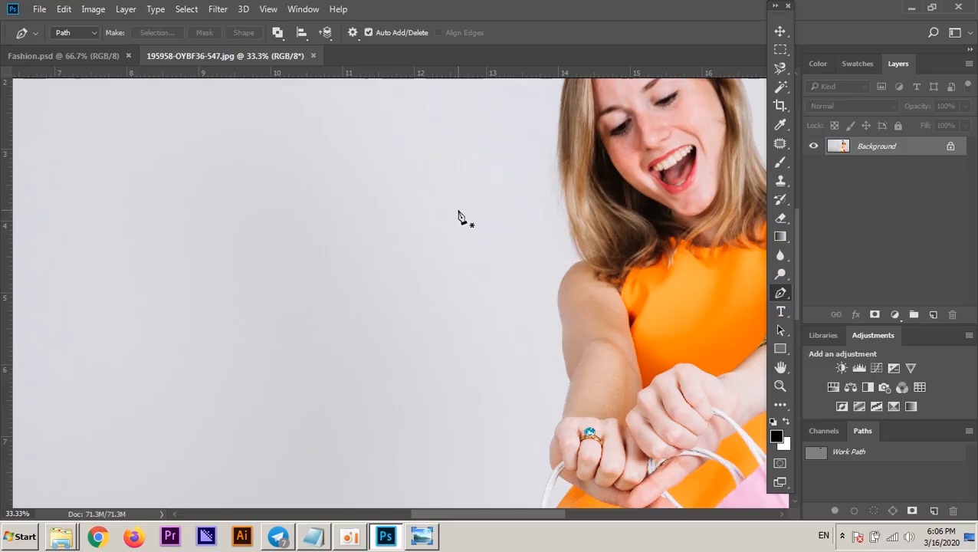
key(space)
drag(474, 206, 343, 157)
drag(329, 188, 329, 224)
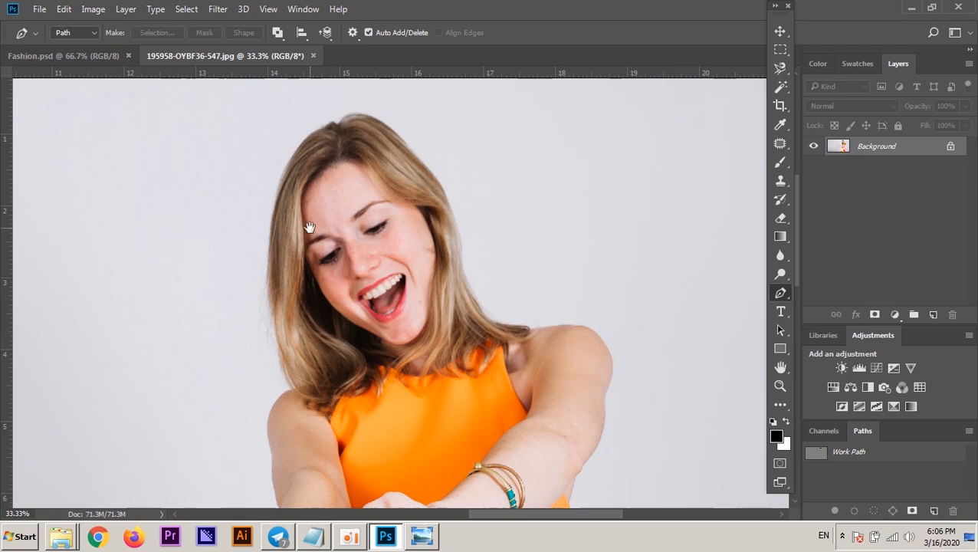
key(ctrl+minus)
drag(360, 222, 373, 234)
key(ctrl+minus)
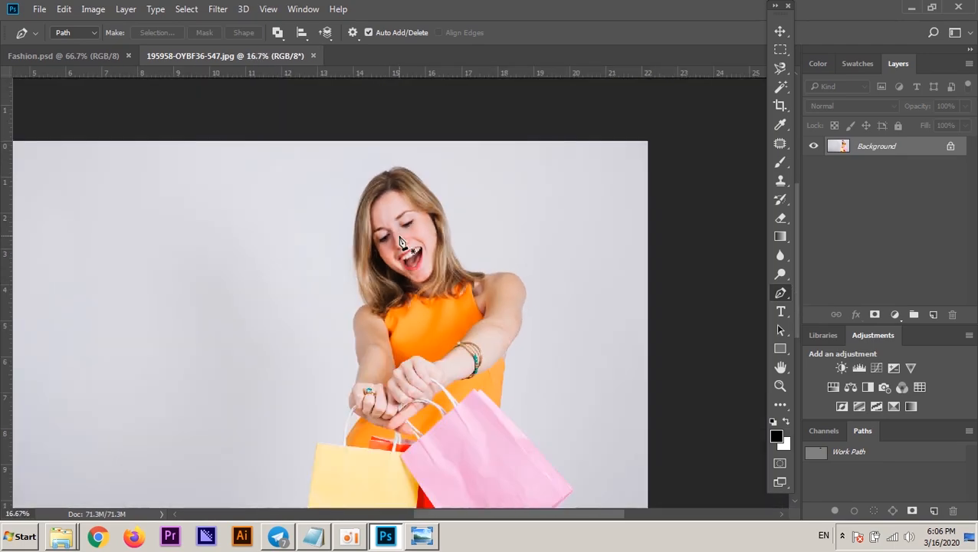
key(ctrl+plus)
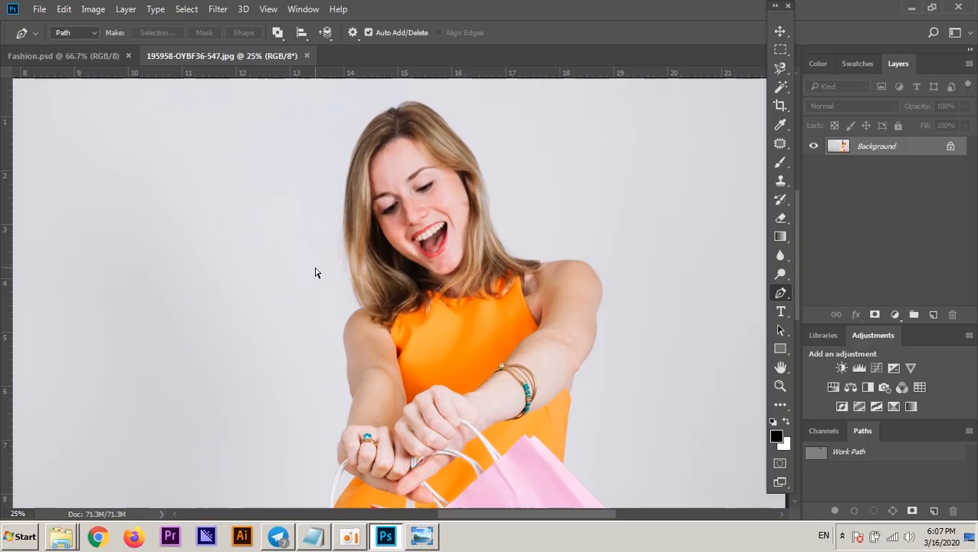
Inspect the model's upper body with the temporary Zoom tool, alternating magnification in and out around 25%
key(ctrl+space)
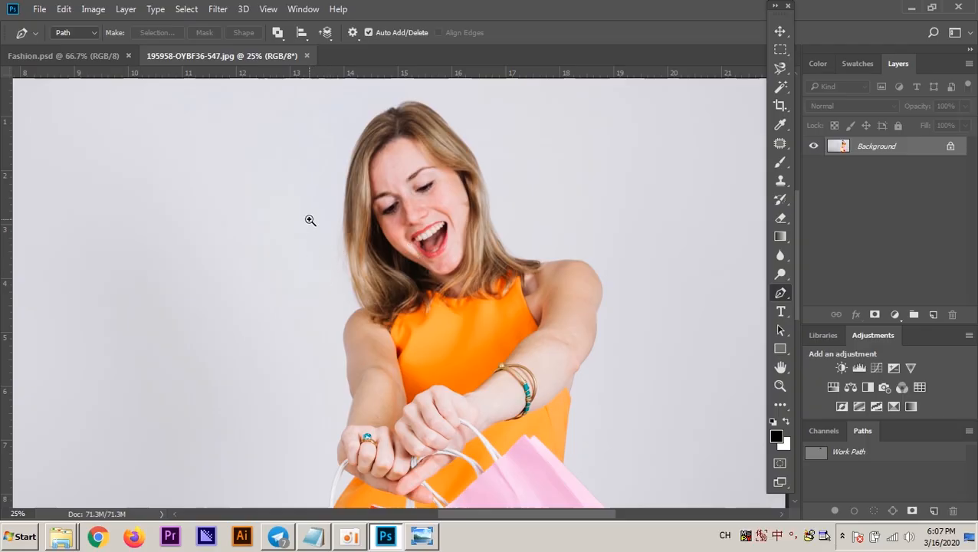
ctrl+click(309, 220)
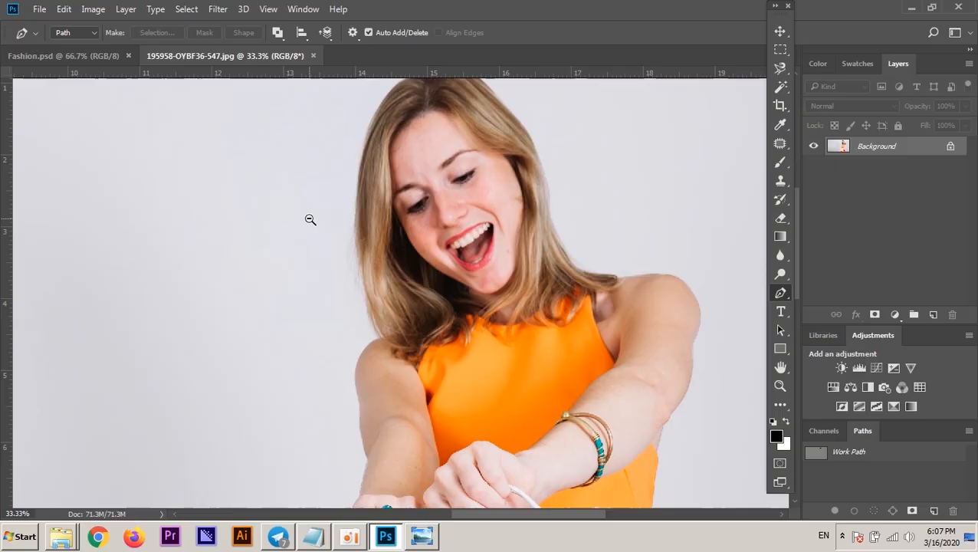
alt+click(311, 220)
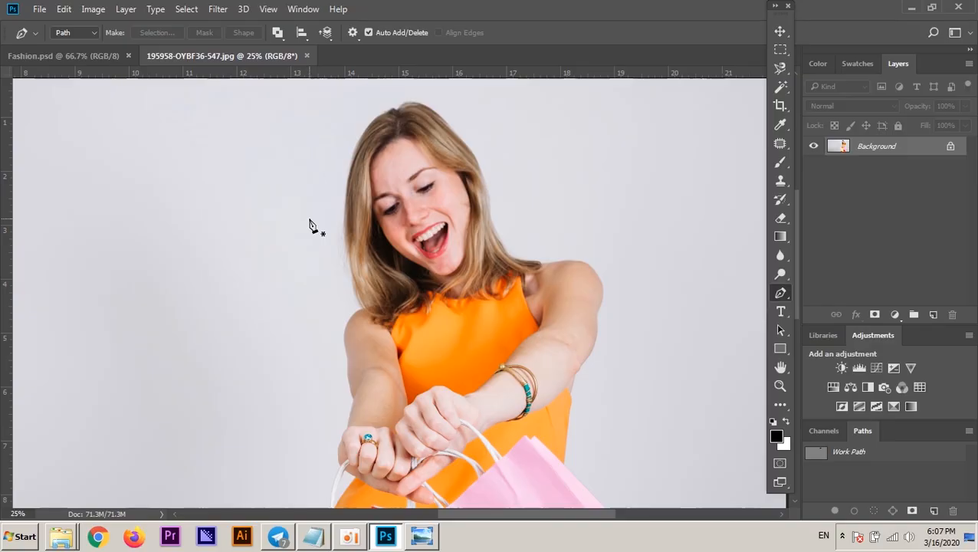
key(ctrl+space)
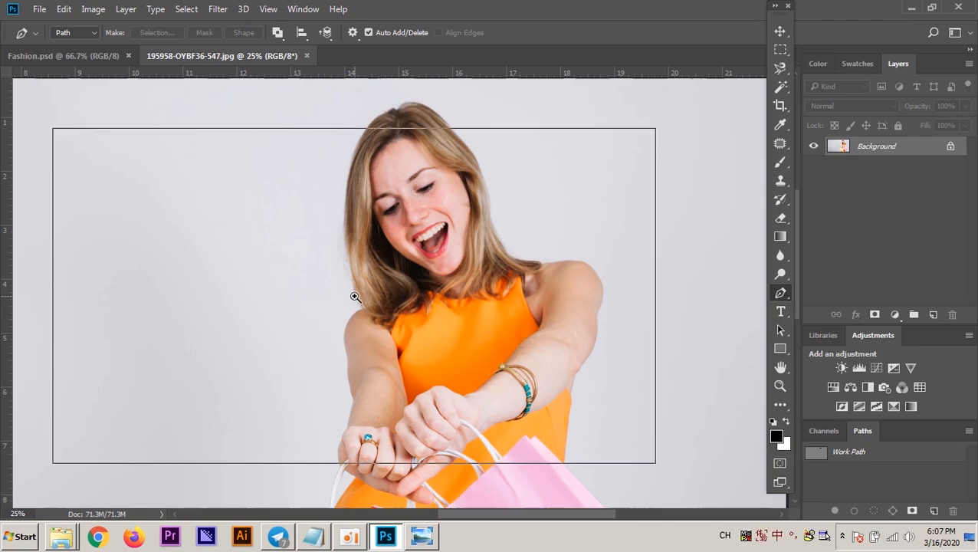
ctrl+click(355, 297)
ctrl+alt+click(355, 296)
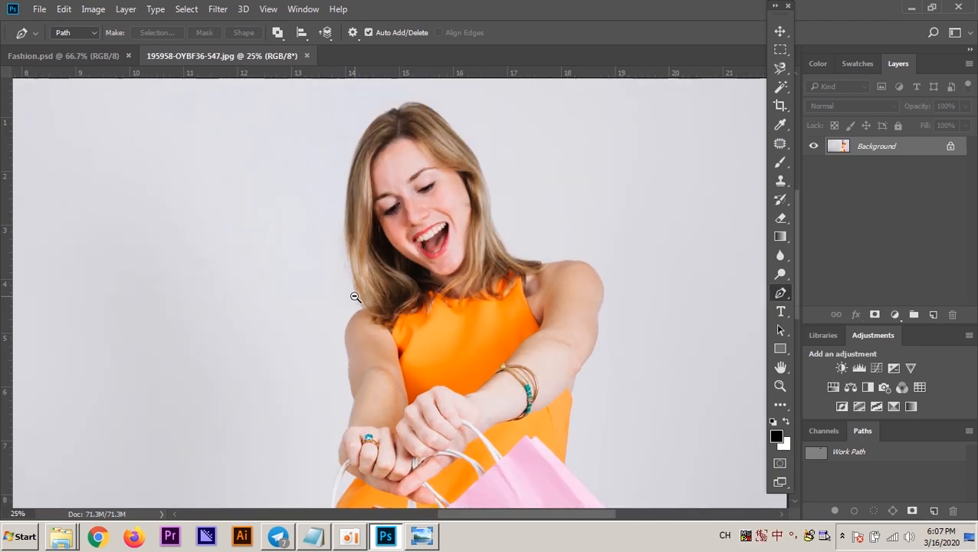
ctrl+click(355, 297)
ctrl+alt+click(378, 290)
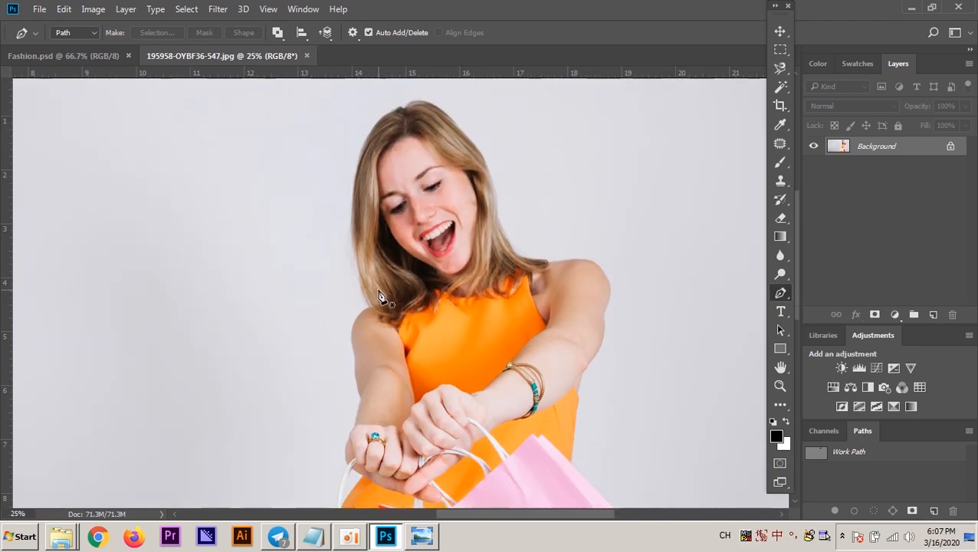
Reduce the photo to 16.67%, pan around the model with her shopping bags, and restore the English input language
key(ctrl+space)
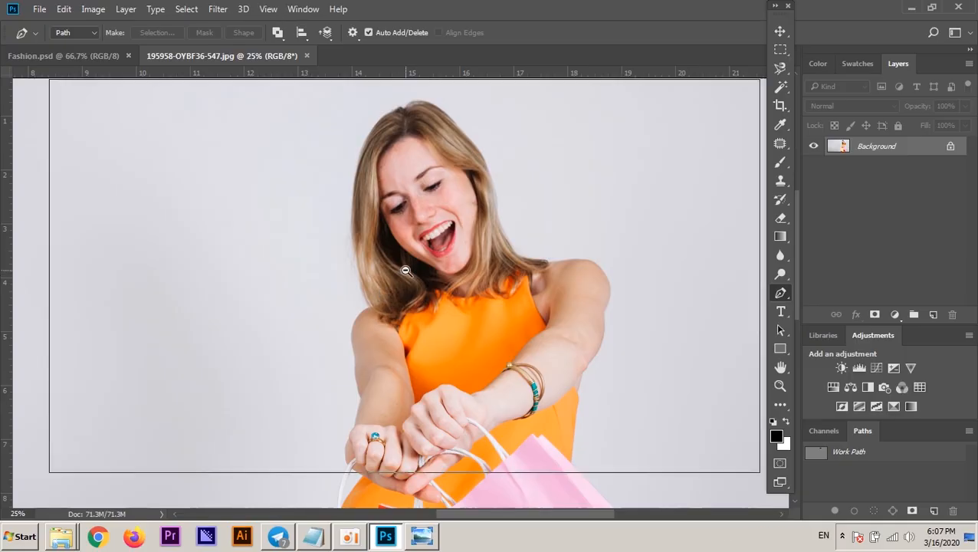
ctrl+alt+click(408, 280)
drag(409, 284, 431, 240)
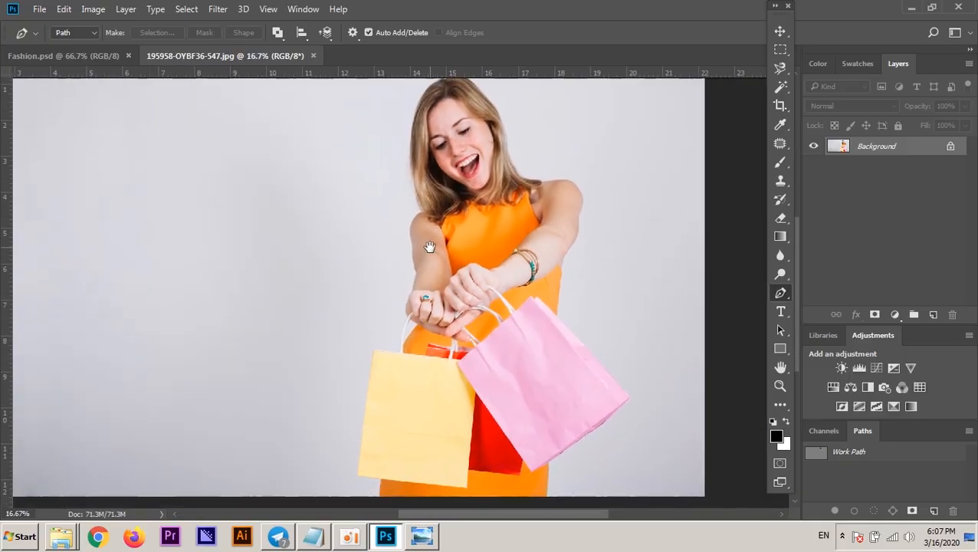
ctrl+alt+click(421, 261)
ctrl+click(422, 260)
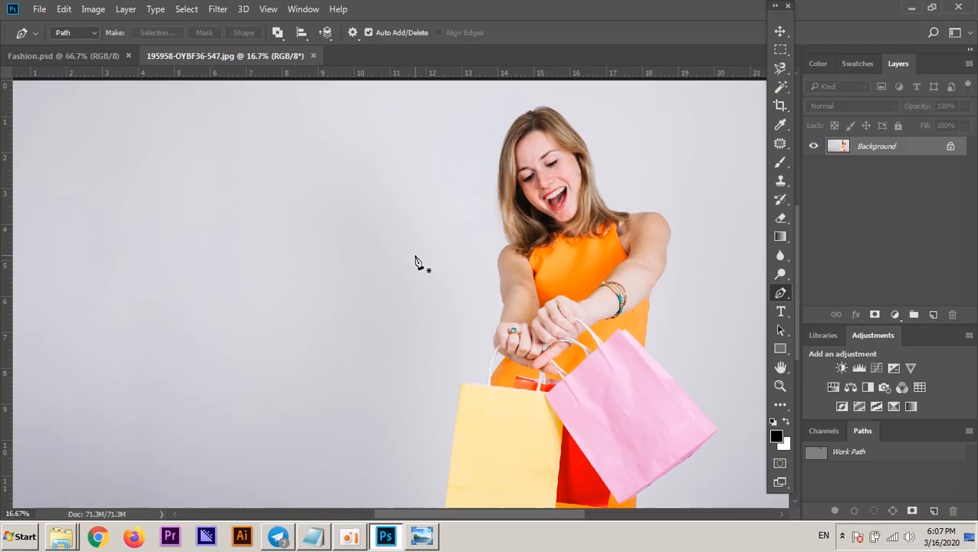
key(ctrl+space)
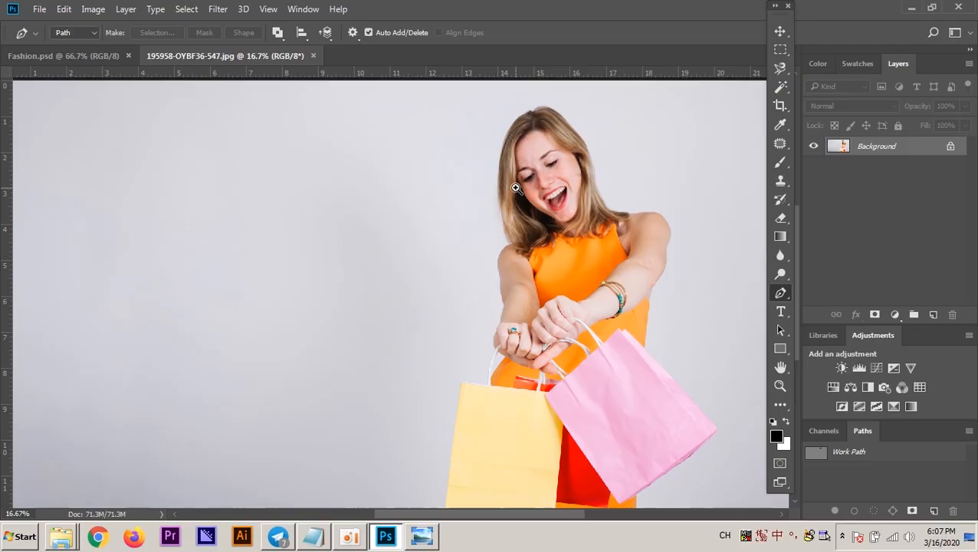
drag(512, 183, 509, 188)
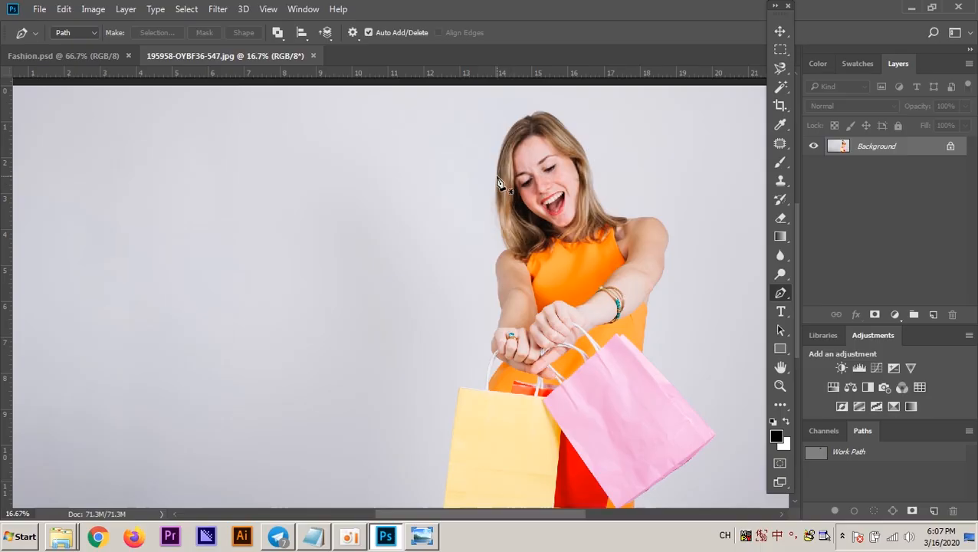
key(alt+shift)
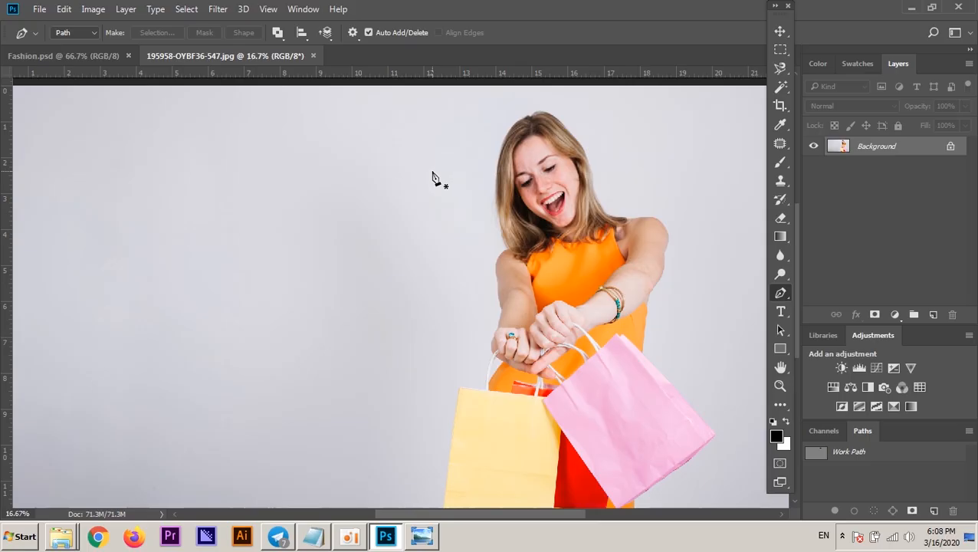
Place 195958-OYBF36-547.jpg from the Link folder into Fashion.psd as a layer
click(63, 540)
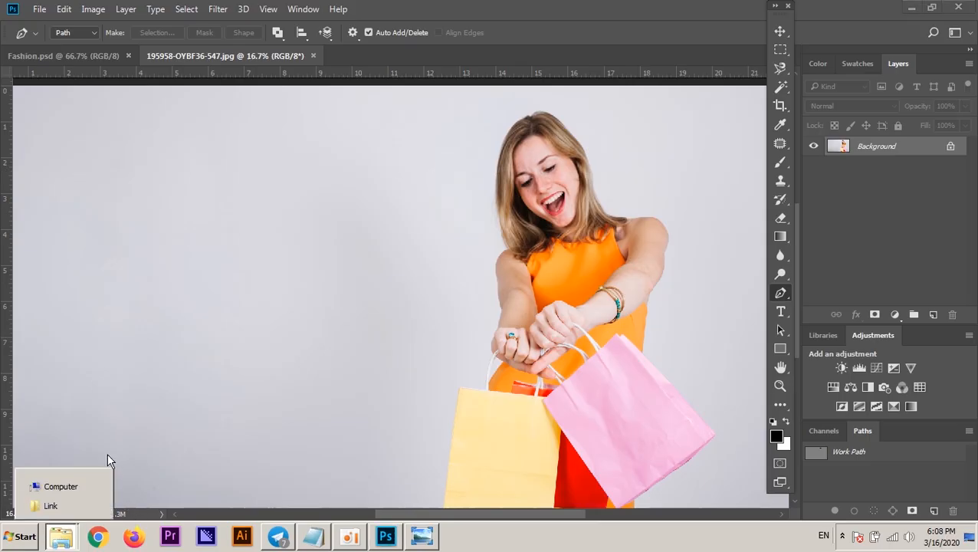
click(50, 506)
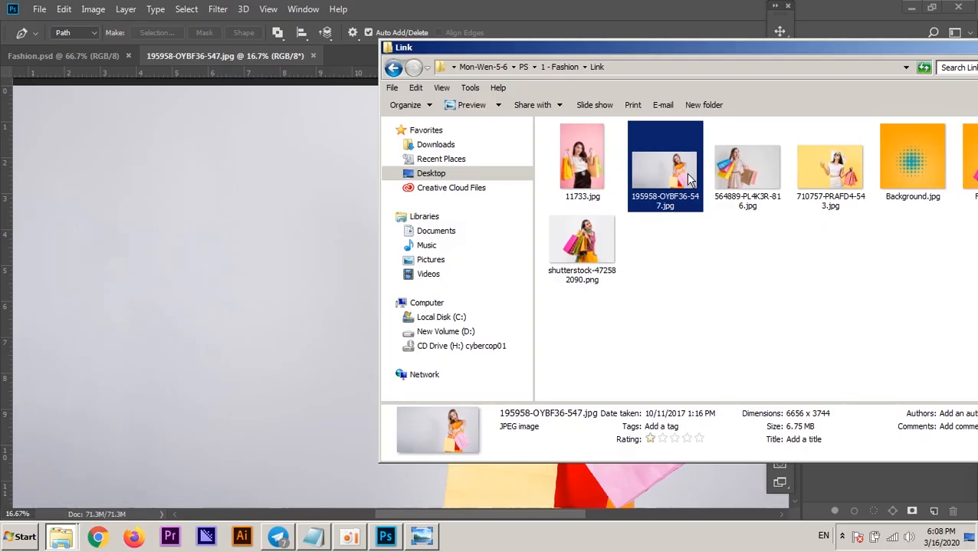
click(86, 57)
click(61, 539)
click(60, 508)
drag(638, 202, 327, 256)
key(Return)
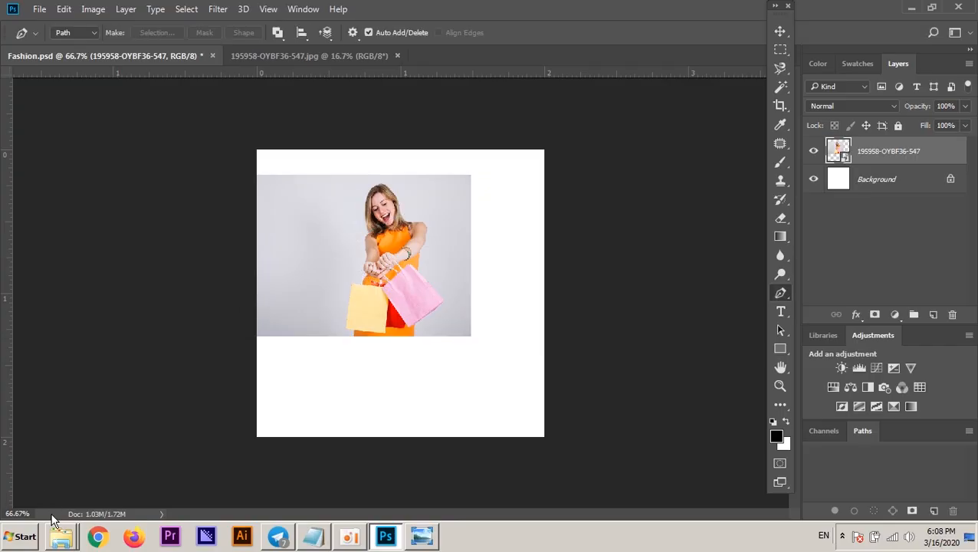
Delete the placed photo layer from Fashion.psd
click(780, 32)
click(347, 536)
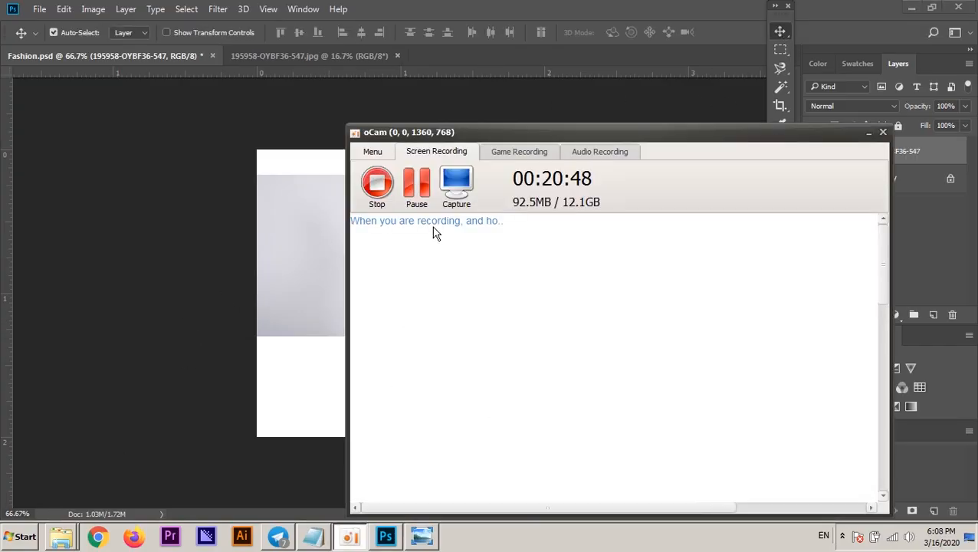
click(417, 187)
click(868, 132)
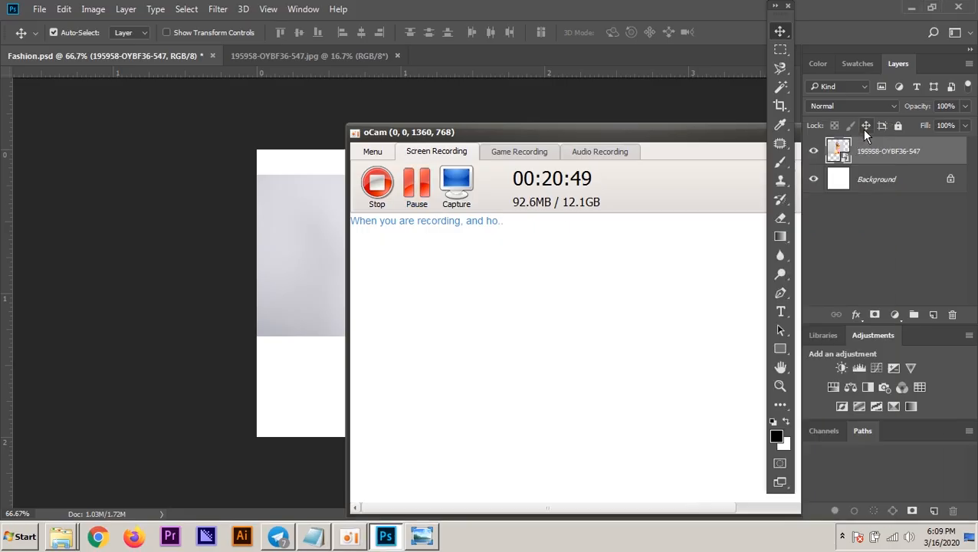
key(Delete)
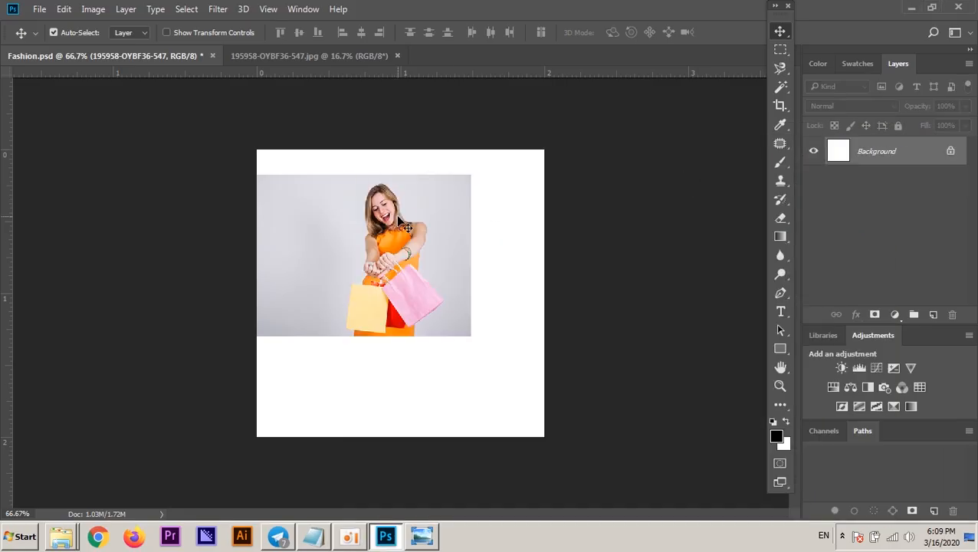
Switch back to the 195958-OYBF36-547.jpg document at 16.67% magnification and activate the Pen tool
click(273, 57)
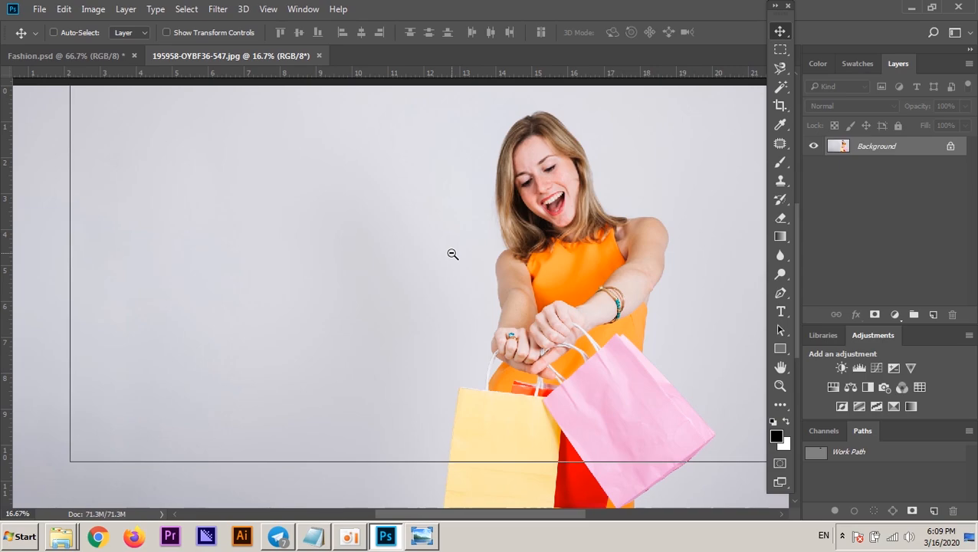
ctrl+alt+click(490, 272)
ctrl+alt+click(490, 272)
ctrl+alt+click(489, 273)
ctrl+click(488, 273)
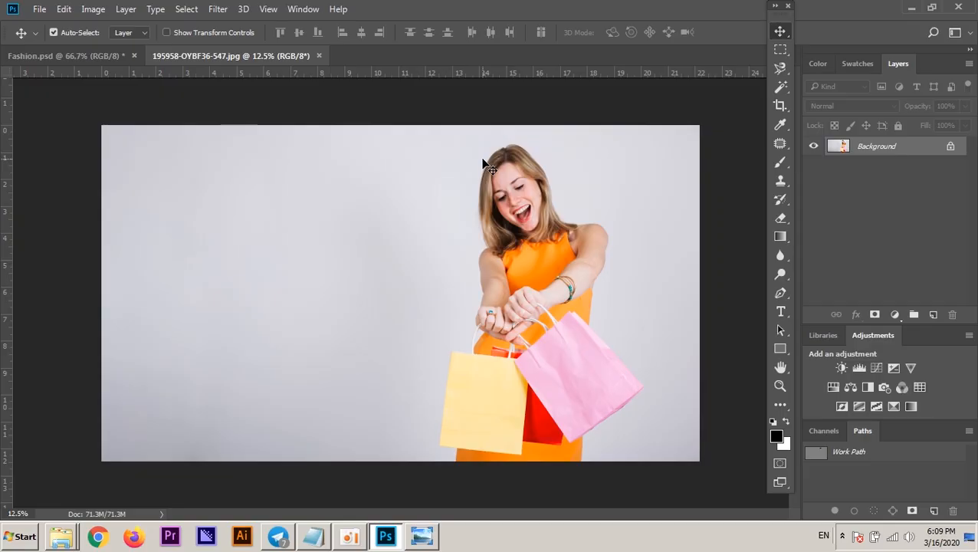
ctrl+click(548, 205)
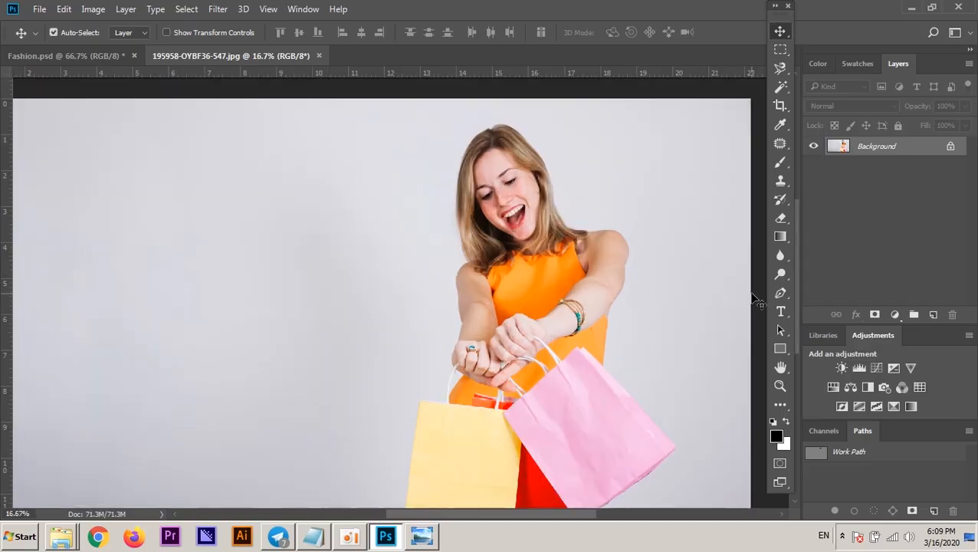
click(780, 295)
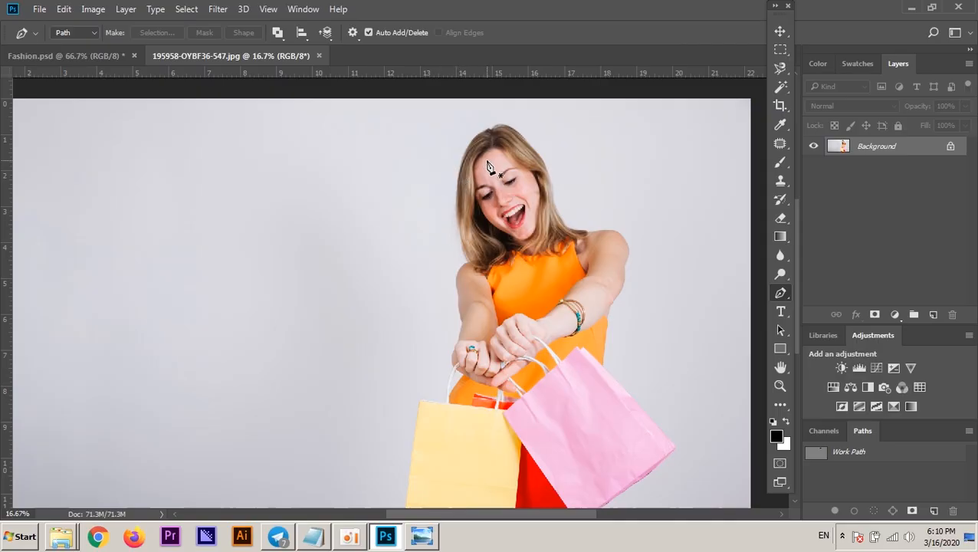
Try tracing a rough closed Pen path around the model's hair, shoulder and neckline, and dismiss it
click(458, 188)
click(461, 157)
click(471, 140)
click(483, 134)
click(496, 129)
click(501, 126)
click(535, 139)
click(541, 154)
click(546, 170)
click(547, 202)
click(594, 241)
click(618, 243)
click(520, 300)
click(475, 266)
click(456, 191)
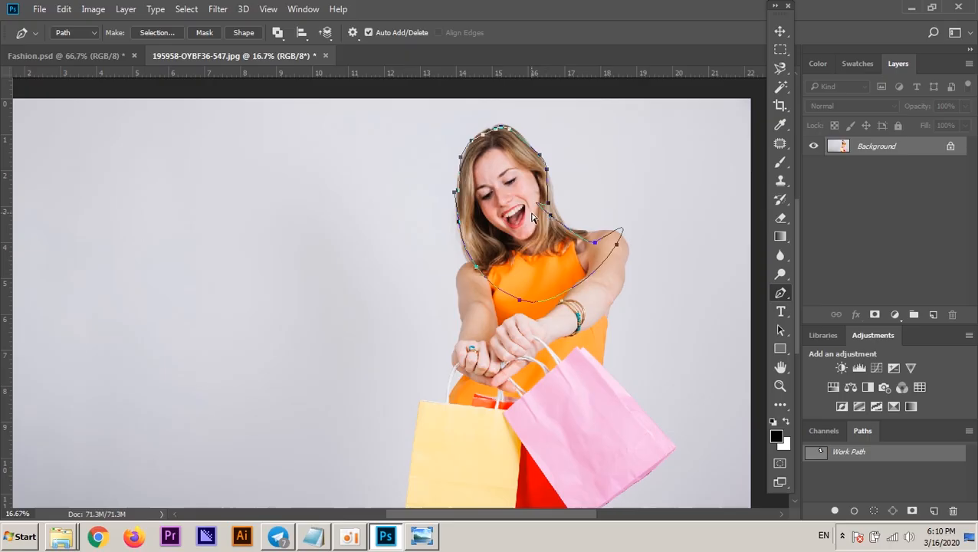
key(Escape)
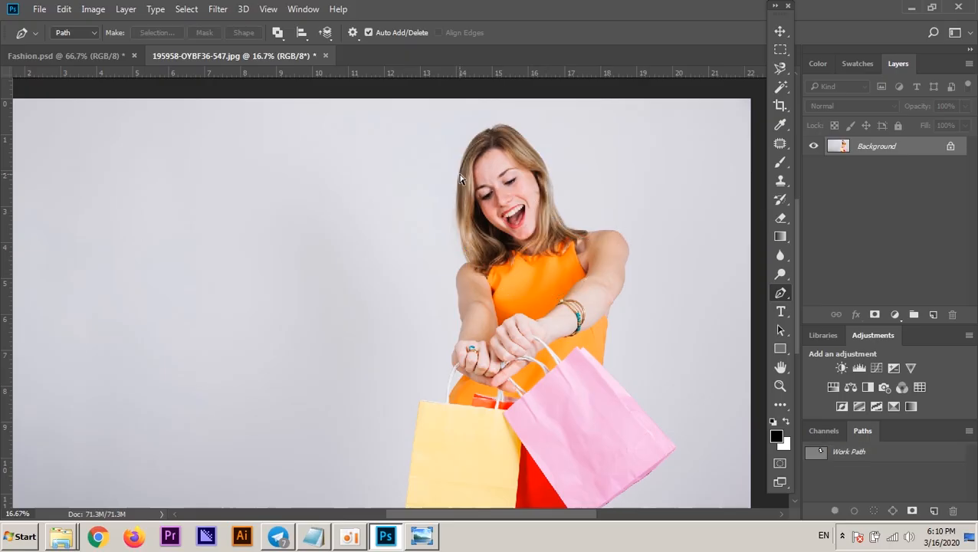
Trace a closed Pen path around the model's head and neckline at 25% magnification and convert it to a selection
scroll(460, 178, up, 1)
click(459, 192)
click(469, 137)
click(504, 107)
click(520, 102)
drag(537, 109, 584, 157)
mouse_move(624, 229)
mouse_down()
mouse_move(636, 276)
mouse_move(631, 304)
mouse_move(541, 307)
mouse_move(484, 285)
mouse_move(467, 249)
mouse_up()
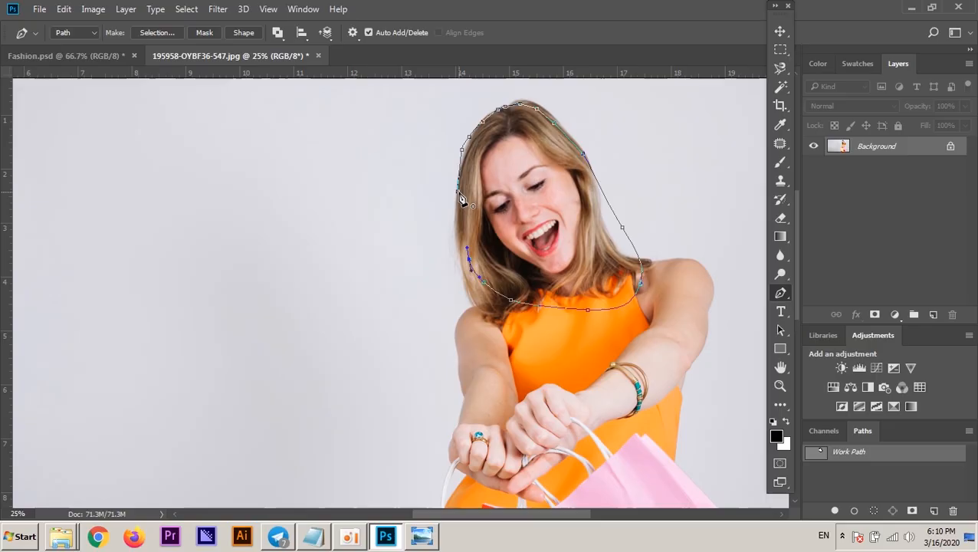
click(458, 192)
key(ctrl+Return)
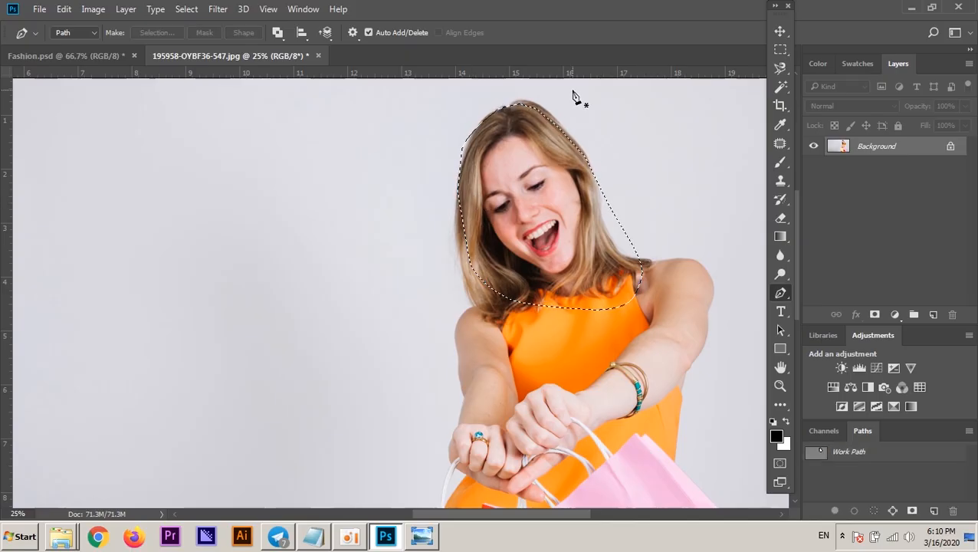
Float the photo window beside Fashion.psd and transfer the selected head area into Fashion.psd with the Move tool
drag(266, 59, 280, 87)
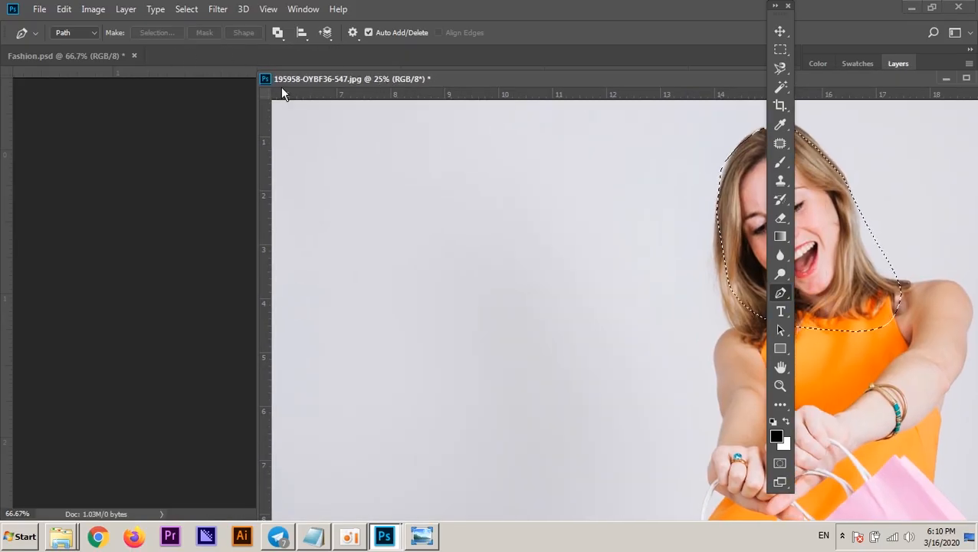
click(780, 32)
drag(578, 83, 698, 77)
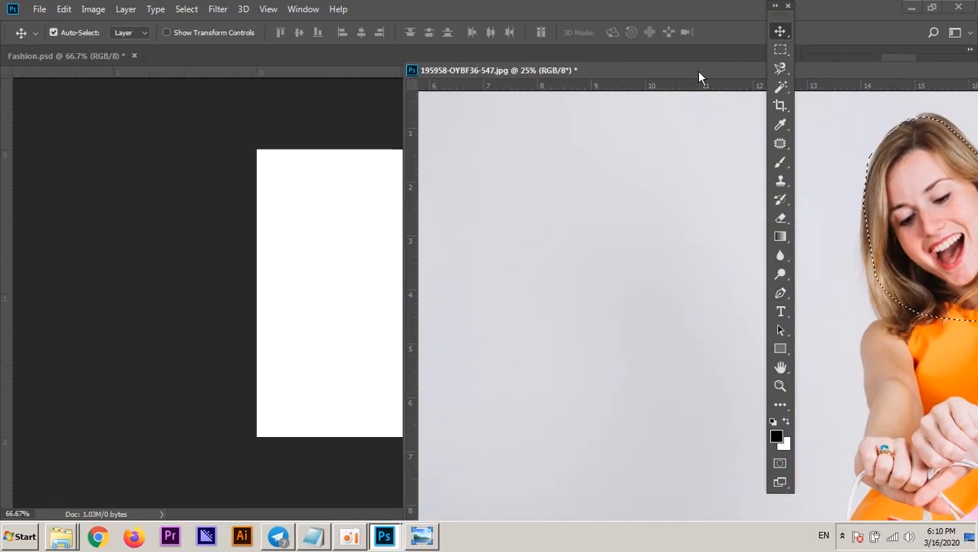
drag(925, 195, 391, 237)
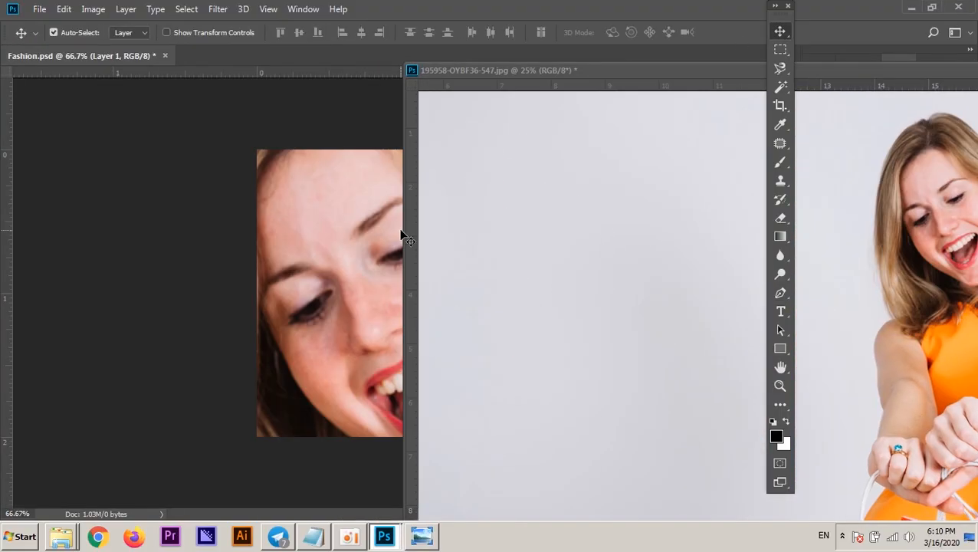
Move the floating photo window aside and delete the head cutout layer from Fashion.psd
drag(434, 72, 656, 97)
drag(346, 270, 381, 351)
key(Delete)
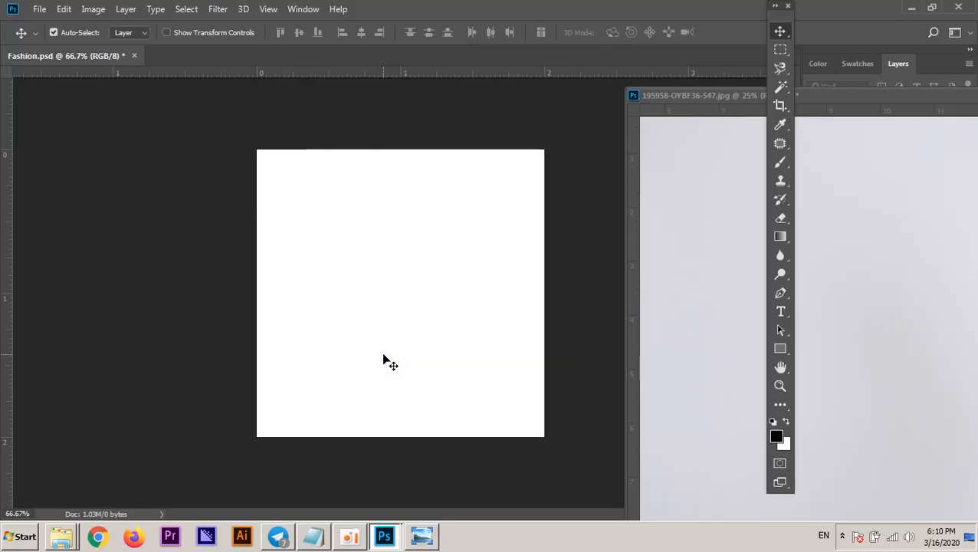
Deselect the head area in the photo and dock its floating window as a tab beside Fashion.psd
drag(657, 95, 267, 102)
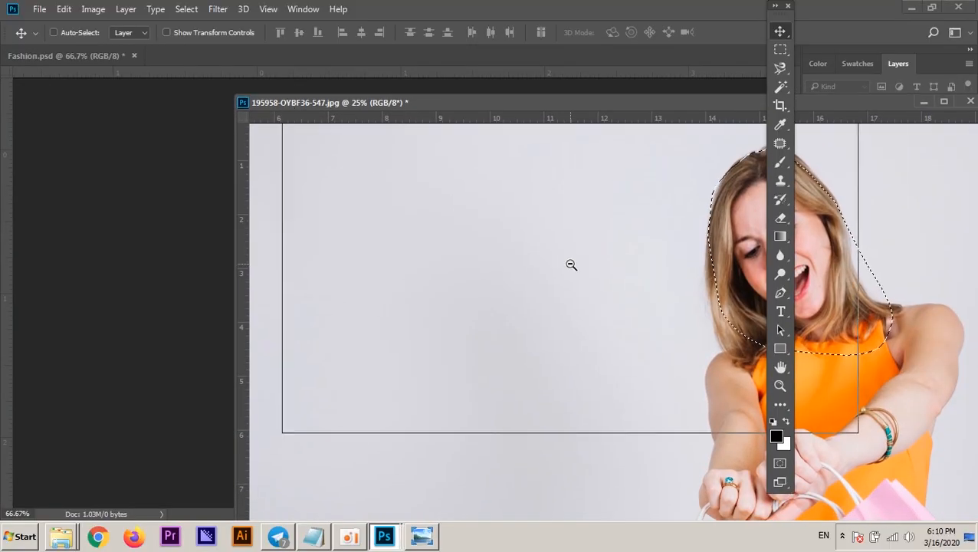
ctrl+alt+click(571, 264)
ctrl+alt+click(571, 265)
drag(502, 101, 365, 94)
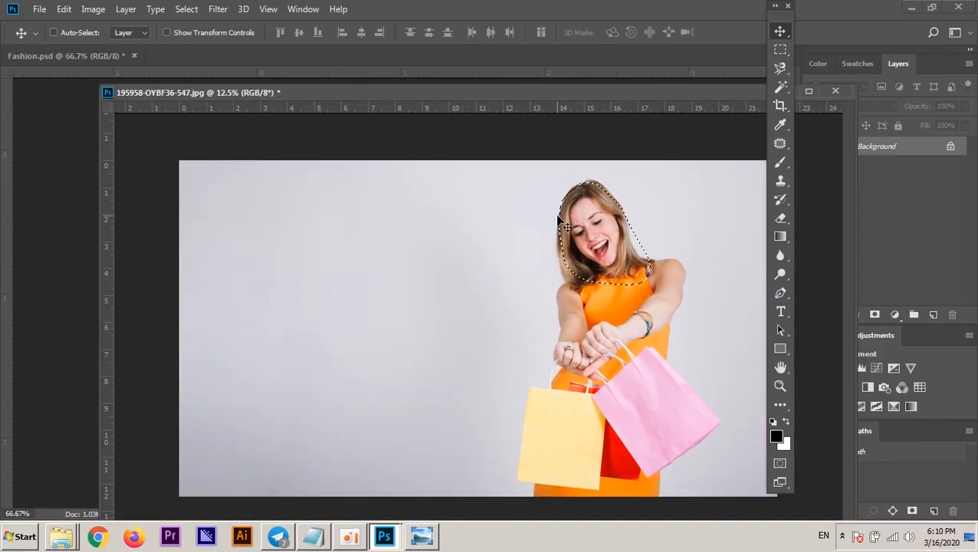
drag(566, 107, 448, 59)
ctrl+click(515, 266)
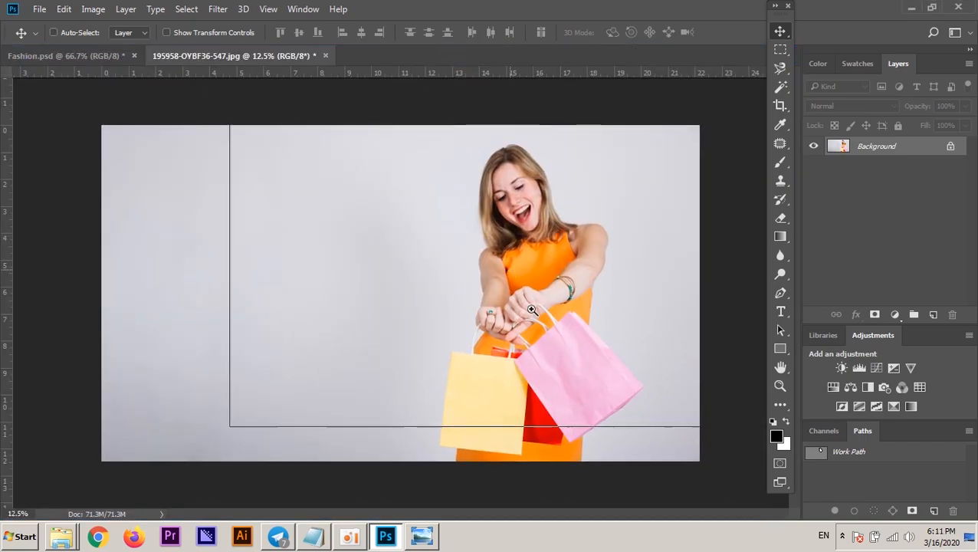
Activate the Pen tool in the photo document and frame the model's head at 33.33% magnification
drag(535, 322, 499, 246)
ctrl+click(534, 286)
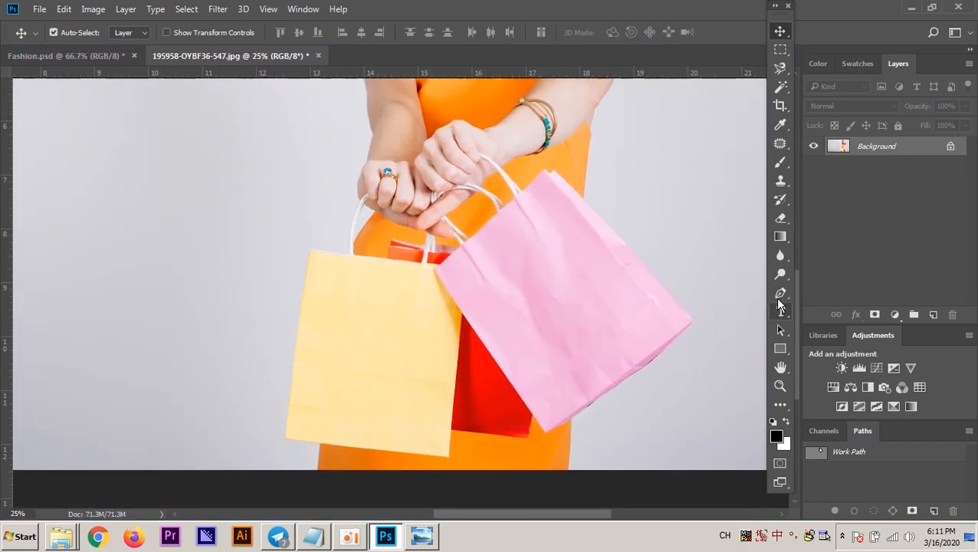
click(780, 296)
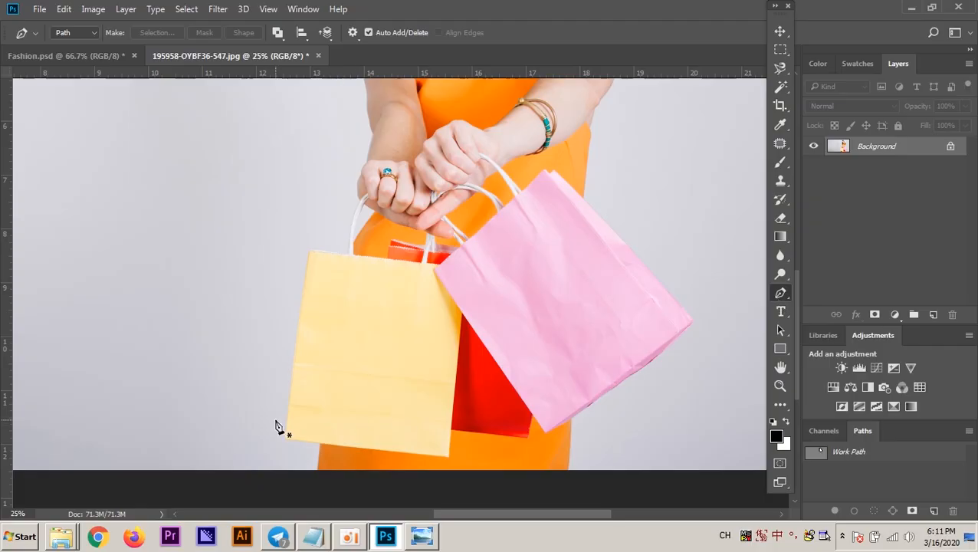
alt+click(391, 366)
drag(391, 366, 389, 438)
ctrl+click(426, 144)
alt+click(414, 136)
ctrl+click(405, 152)
drag(377, 127, 384, 189)
ctrl+click(382, 176)
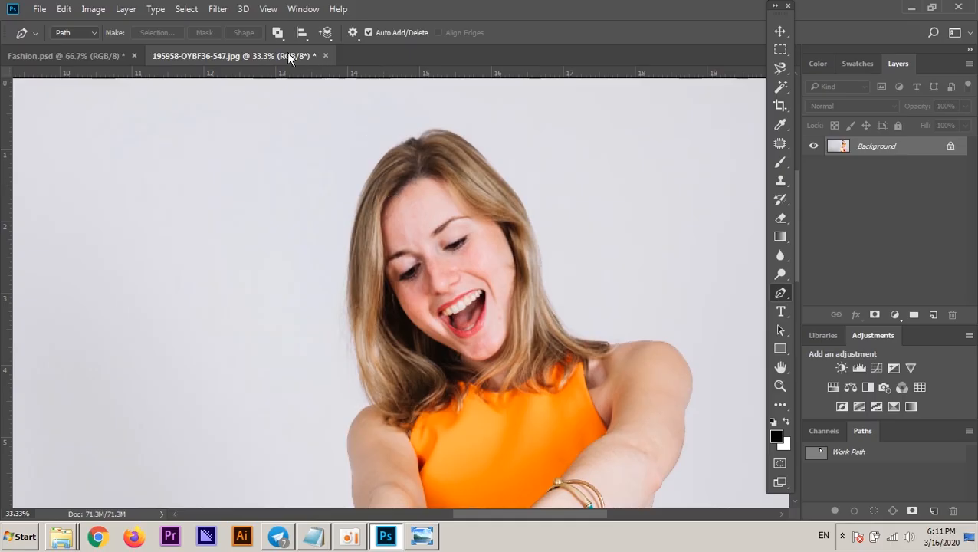
click(325, 56)
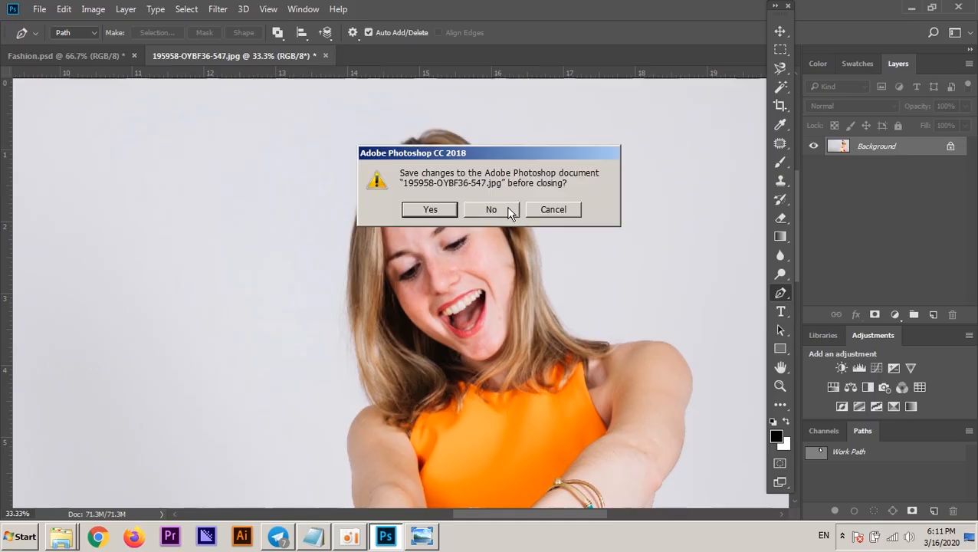
click(551, 210)
ctrl+click(381, 203)
scroll(390, 179, down, 2)
scroll(390, 179, up, 1)
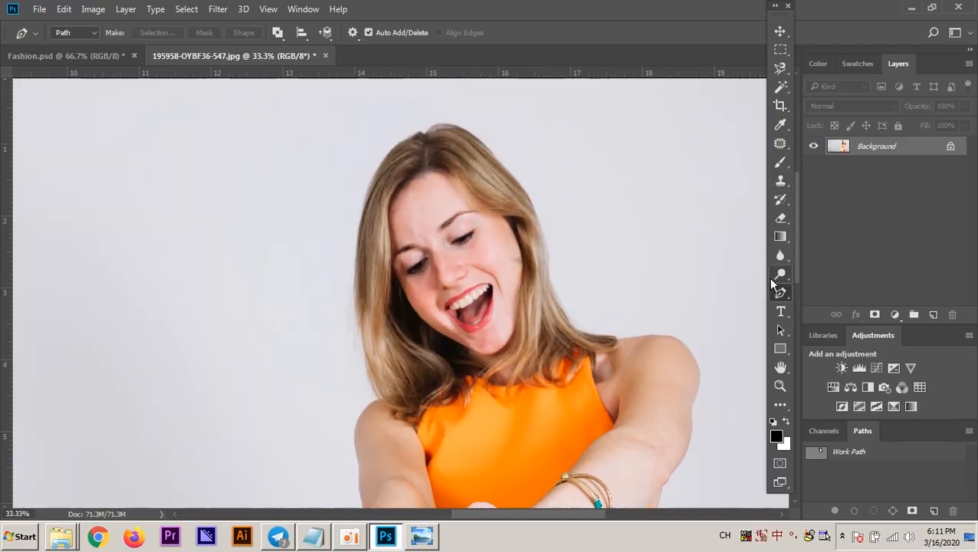
Start a new Pen path on the left edge of the model's hair and curve its first segment up toward the crown
right_click(780, 292)
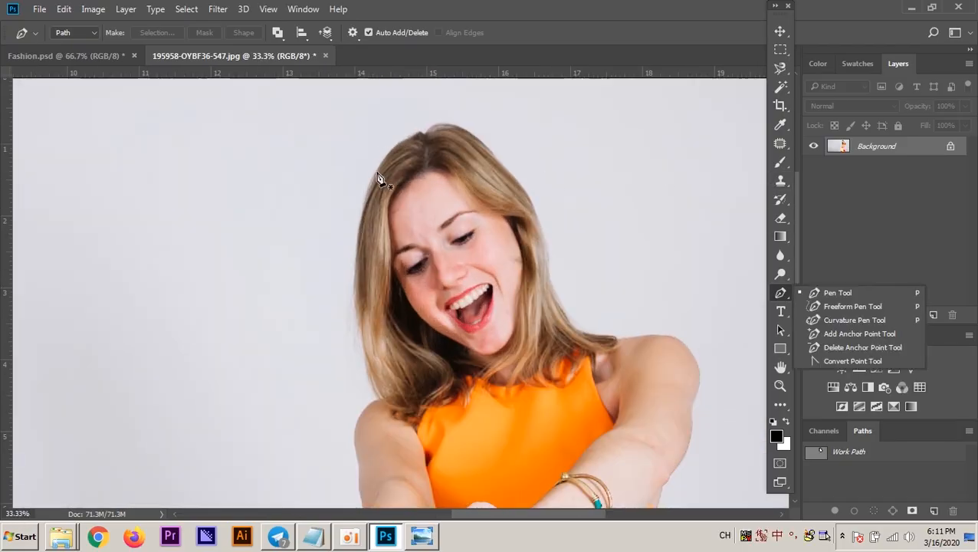
click(376, 171)
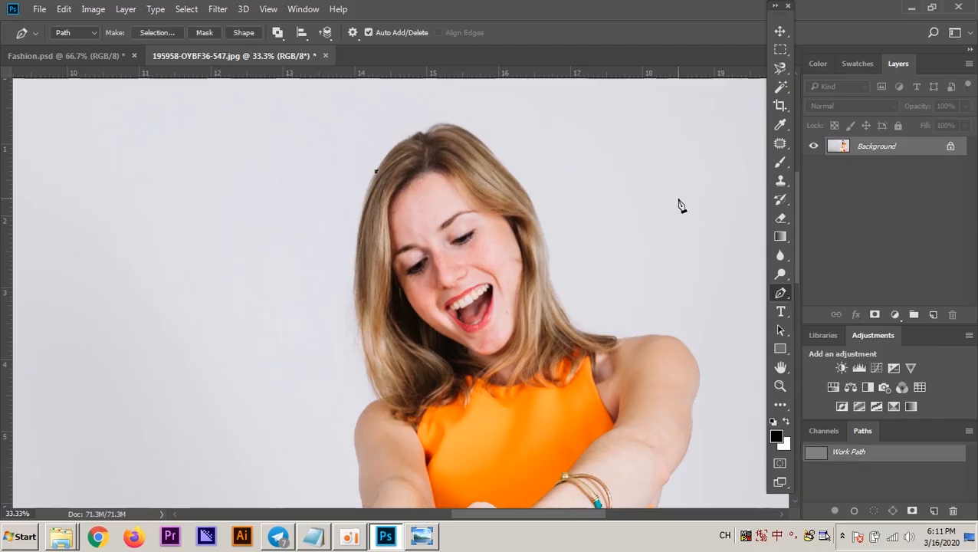
scroll(427, 157, up, 1)
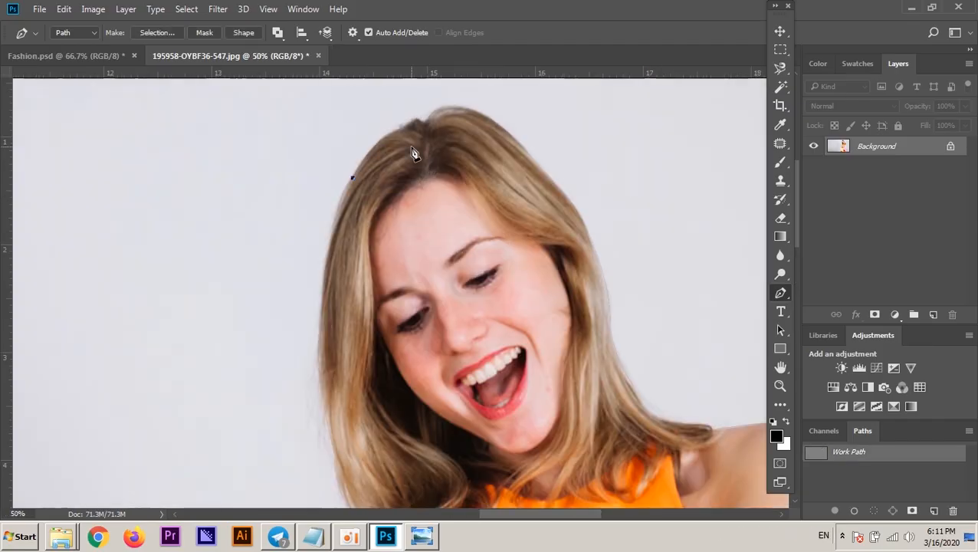
scroll(398, 139, up, 1)
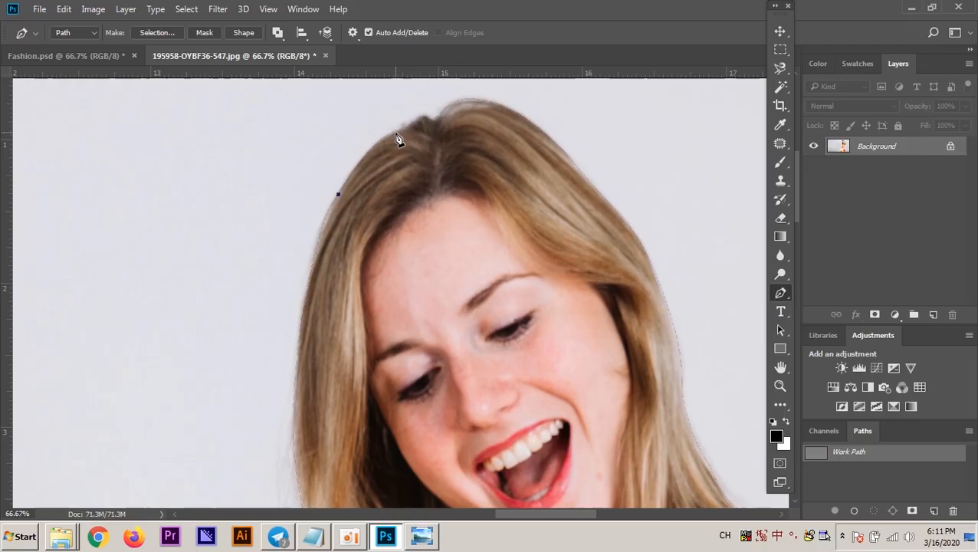
click(395, 133)
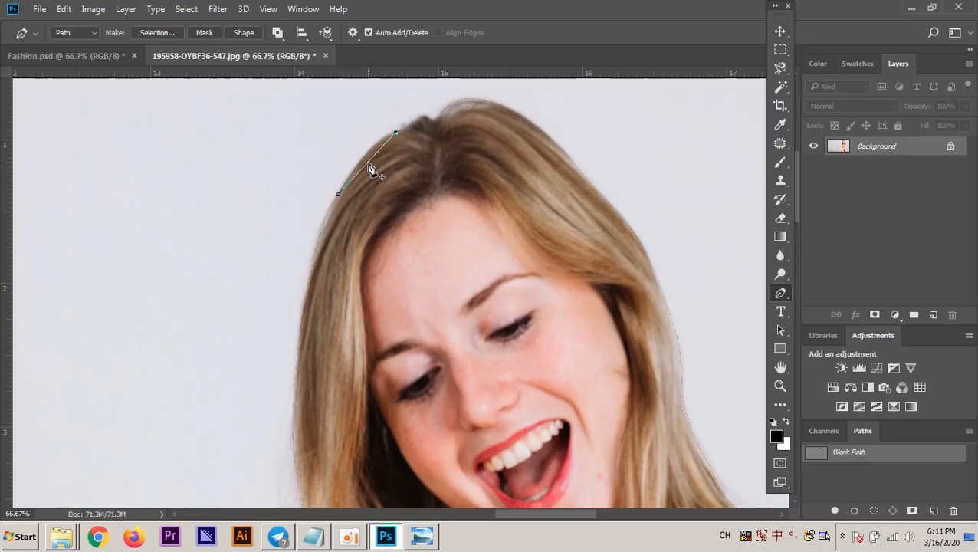
click(367, 162)
drag(367, 163, 366, 155)
scroll(437, 147, up, 3)
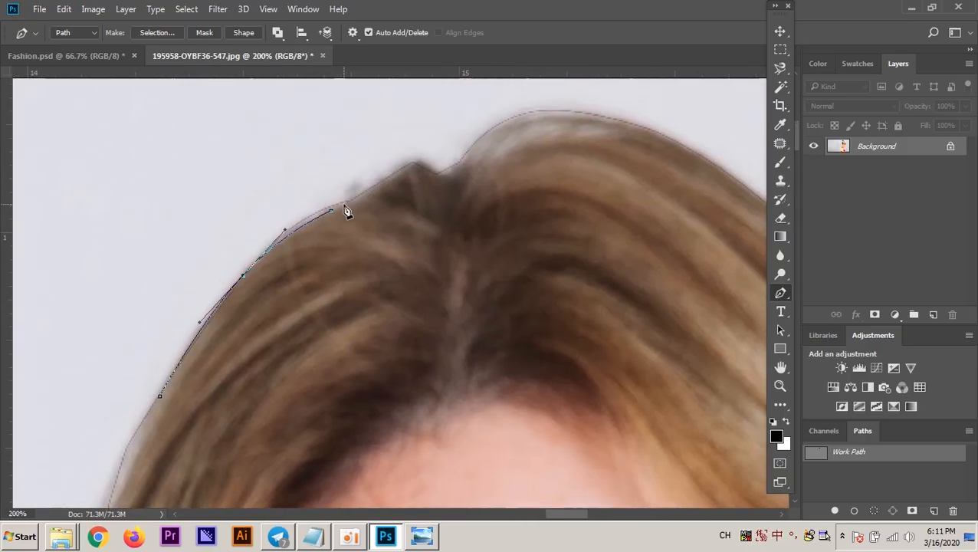
drag(327, 211, 325, 209)
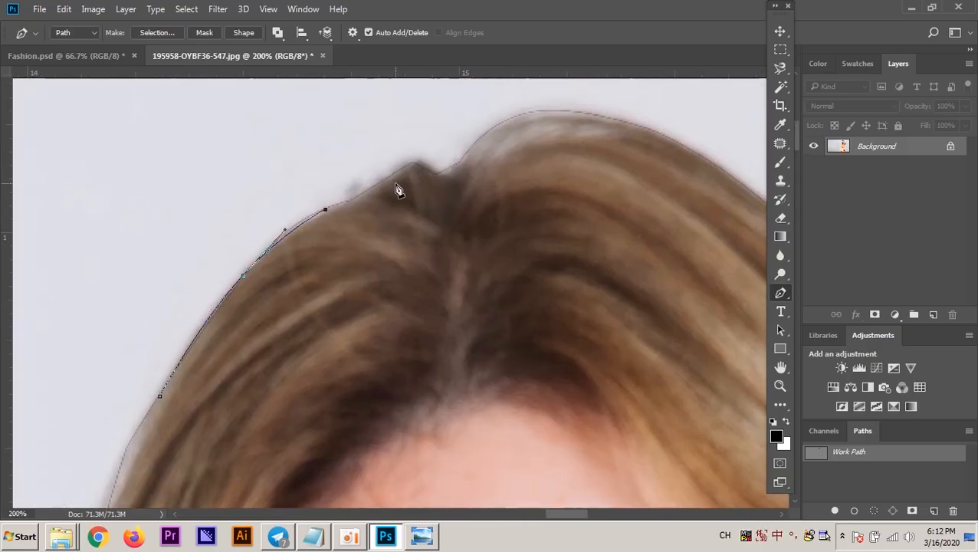
Extend the path with anchor points along the crown and through the notch at the hair parting
click(351, 201)
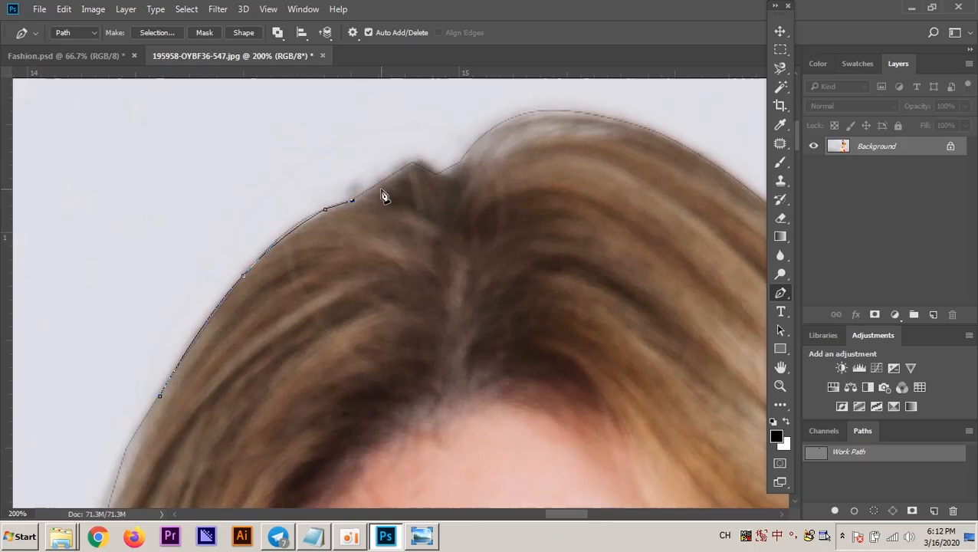
click(444, 176)
alt+click(477, 178)
drag(478, 178, 413, 176)
click(405, 166)
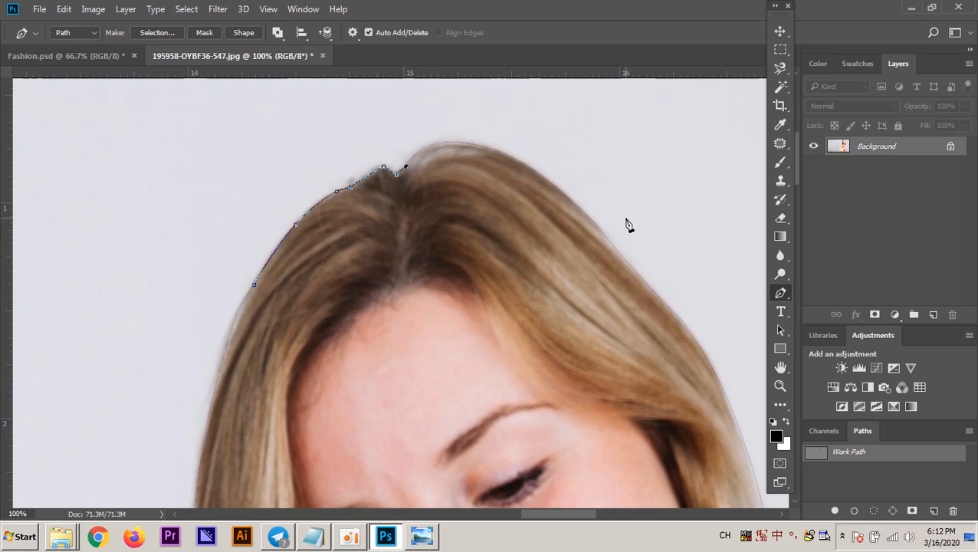
Carry the path over the top of the head past the parting and bend it to the rounded hair contour
click(542, 176)
click(478, 172)
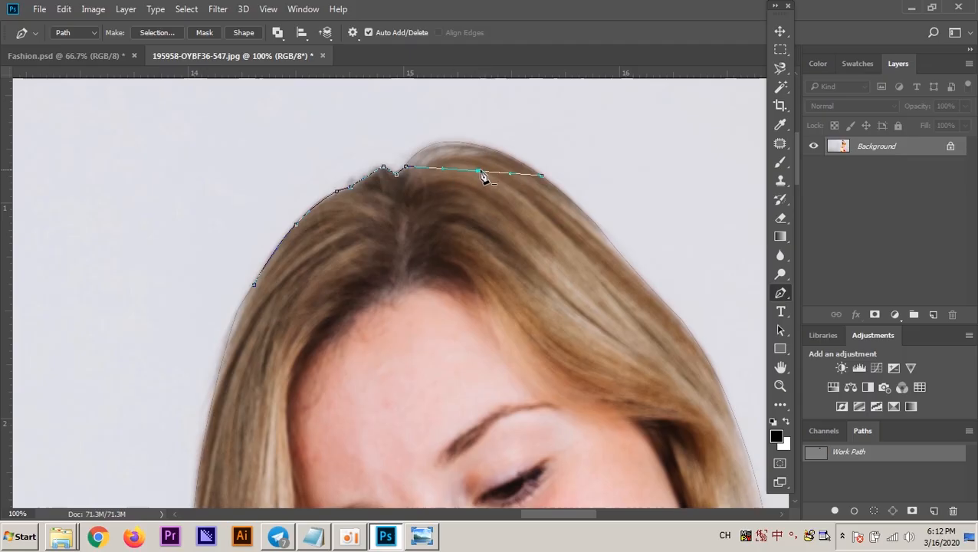
drag(479, 175, 456, 147)
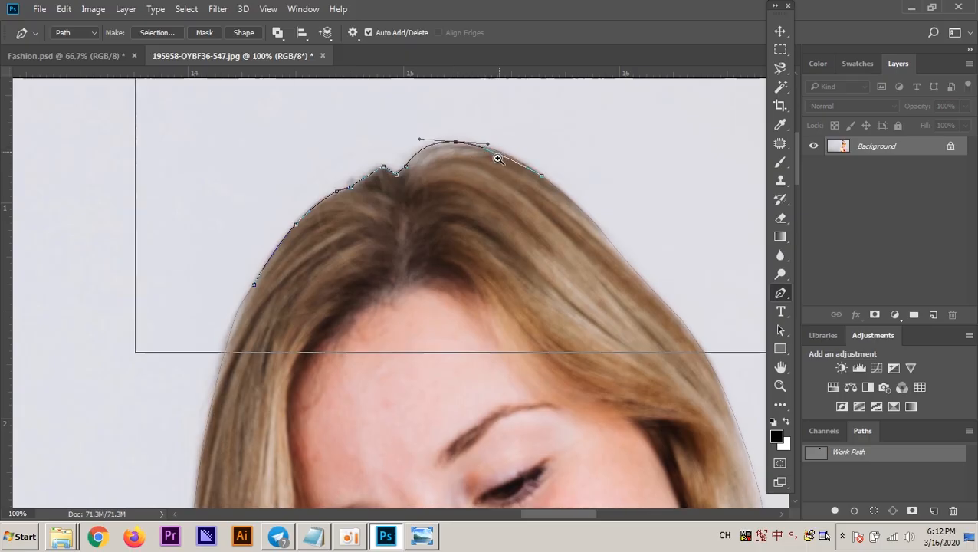
scroll(497, 158, up, 1)
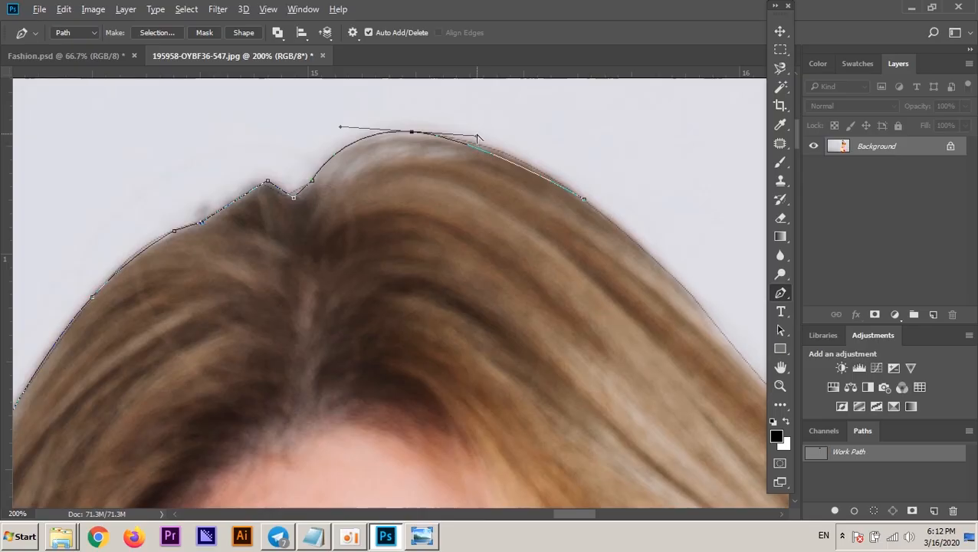
drag(477, 138, 503, 138)
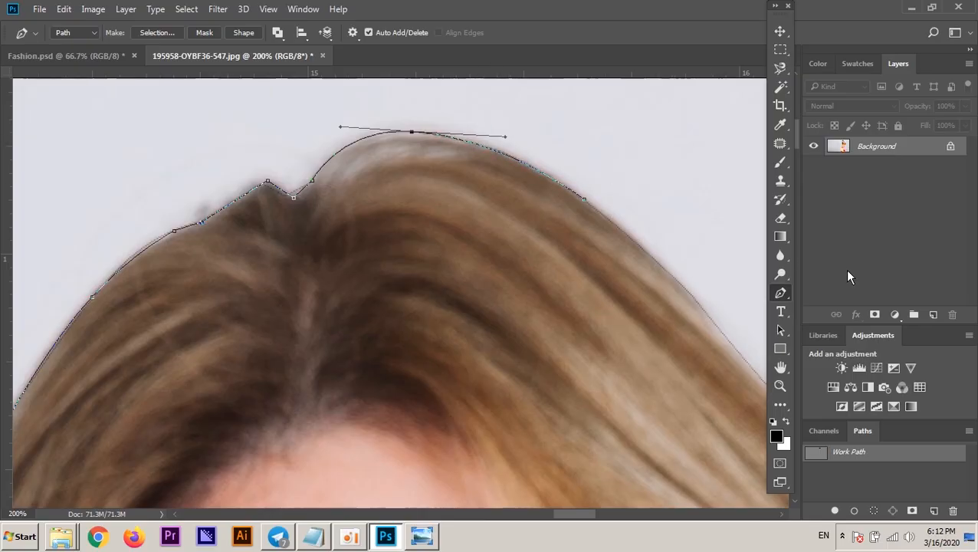
Add a path segment down the upper right slope of the hair and bend it to the edge with a middle anchor point
scroll(571, 260, down, 1)
drag(572, 262, 521, 218)
ctrl+click(570, 233)
alt+click(571, 236)
drag(577, 251, 499, 187)
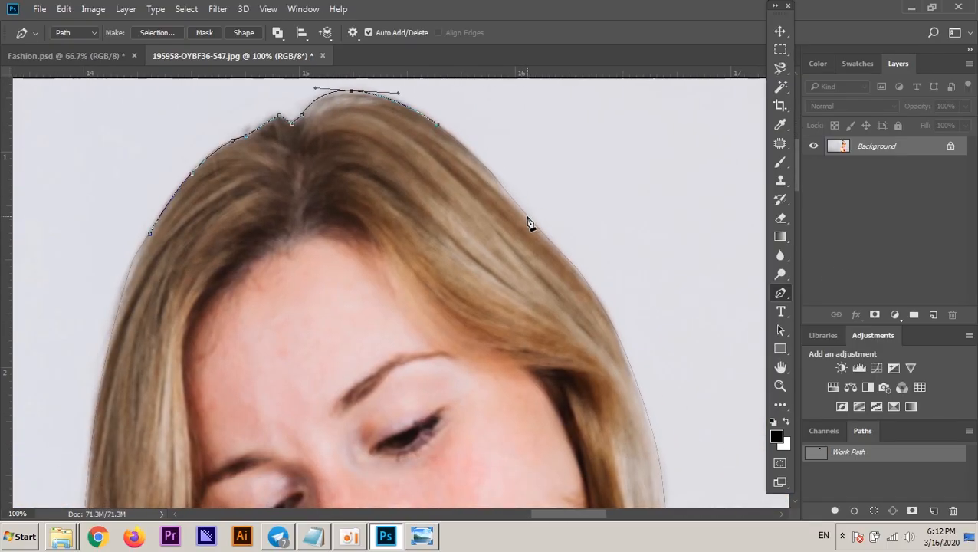
click(528, 218)
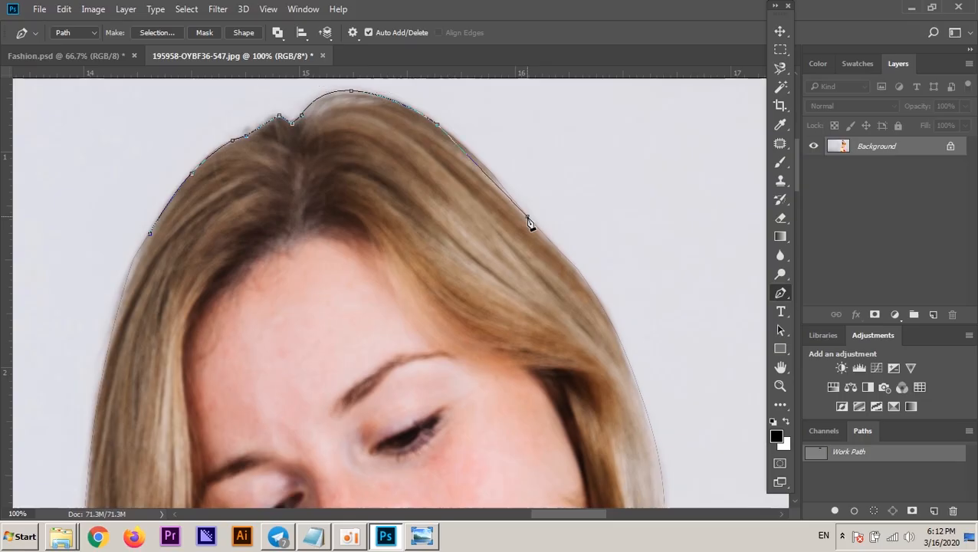
click(487, 168)
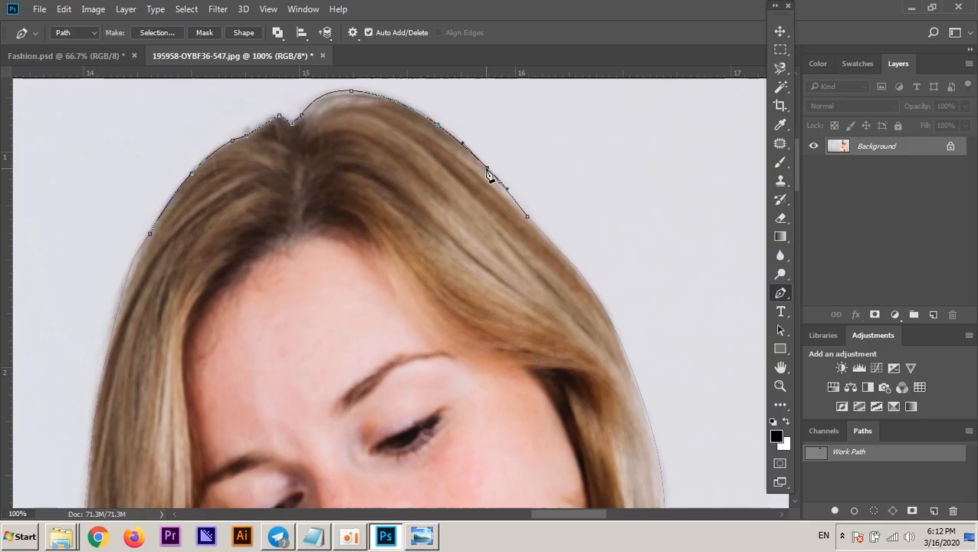
Continue the path down the right side of the hair to eye level, curving the segment with an added anchor point
drag(538, 210, 498, 195)
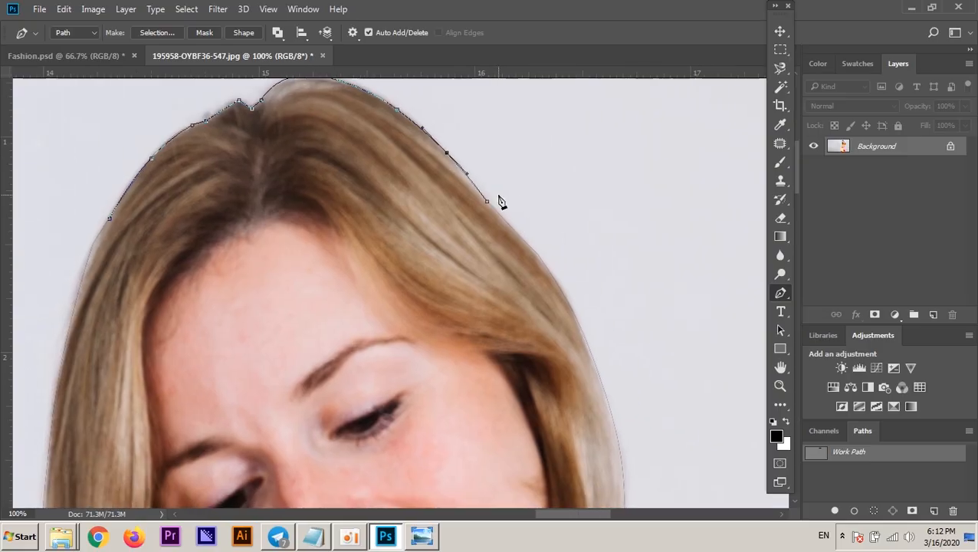
scroll(508, 218, up, 1)
scroll(505, 217, down, 1)
scroll(506, 230, down, 2)
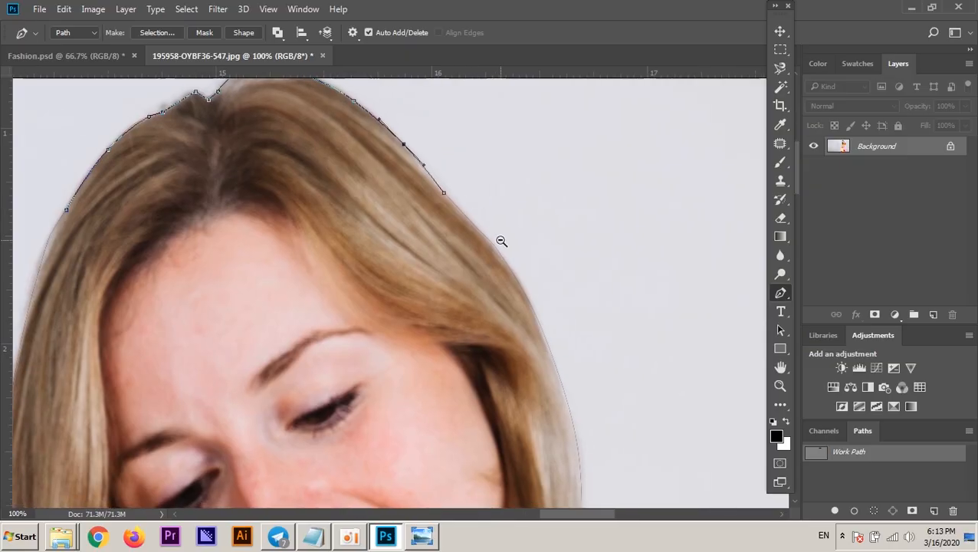
scroll(517, 251, up, 1)
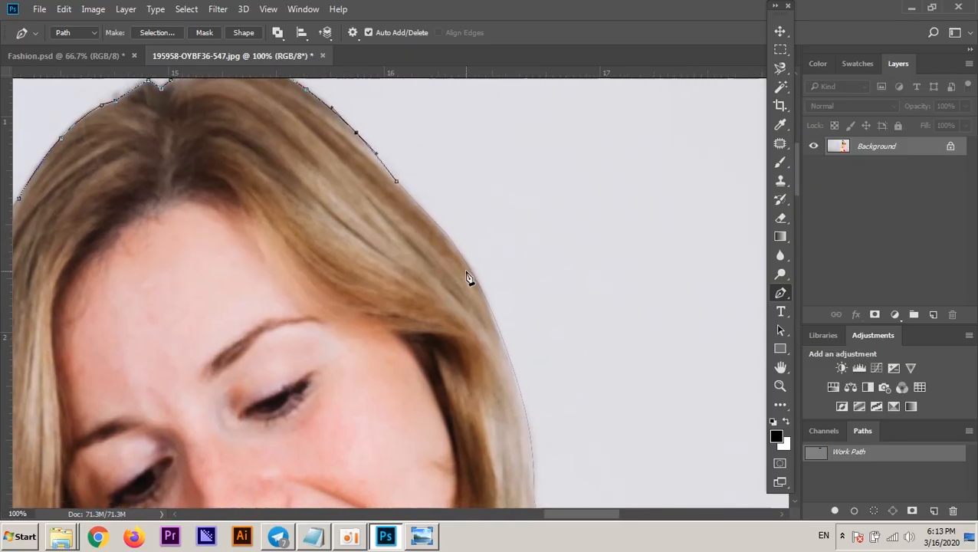
click(441, 232)
scroll(515, 314, down, 1)
click(513, 287)
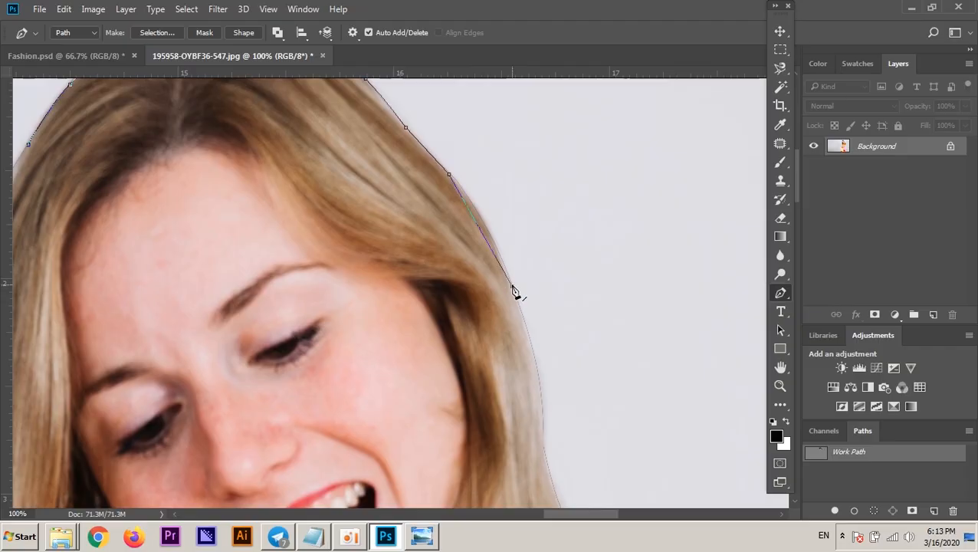
click(480, 223)
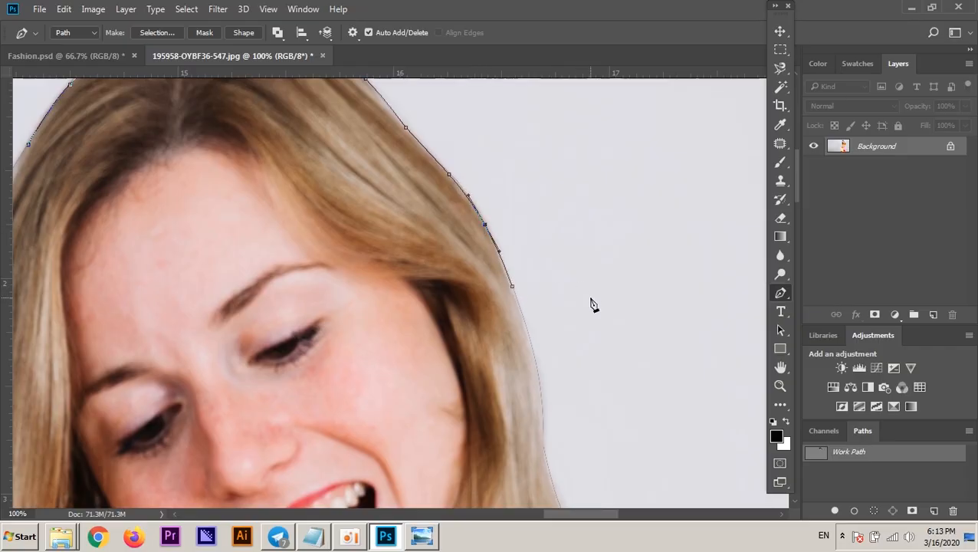
Trace two more curved path segments down the right edge of the hair beside the model's cheek and mouth
scroll(582, 291, down, 1)
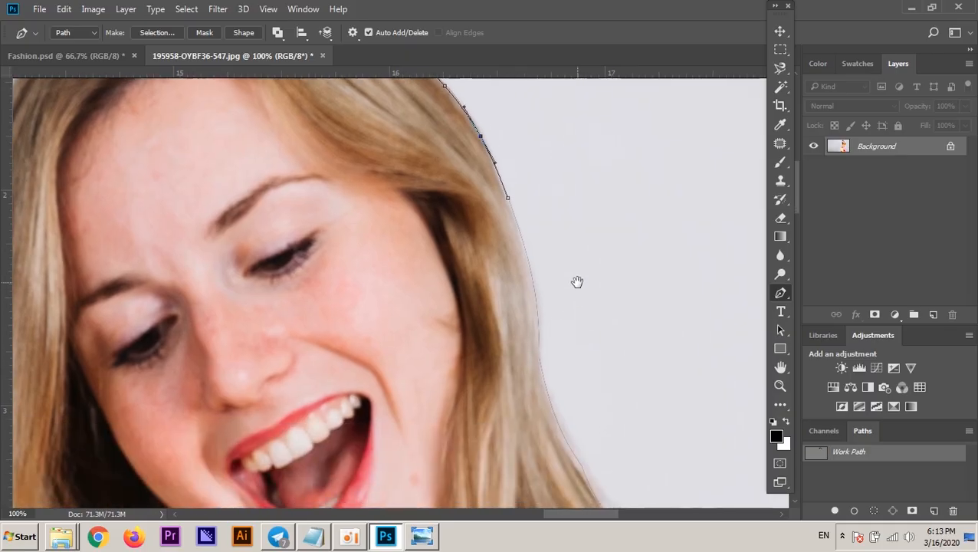
click(538, 348)
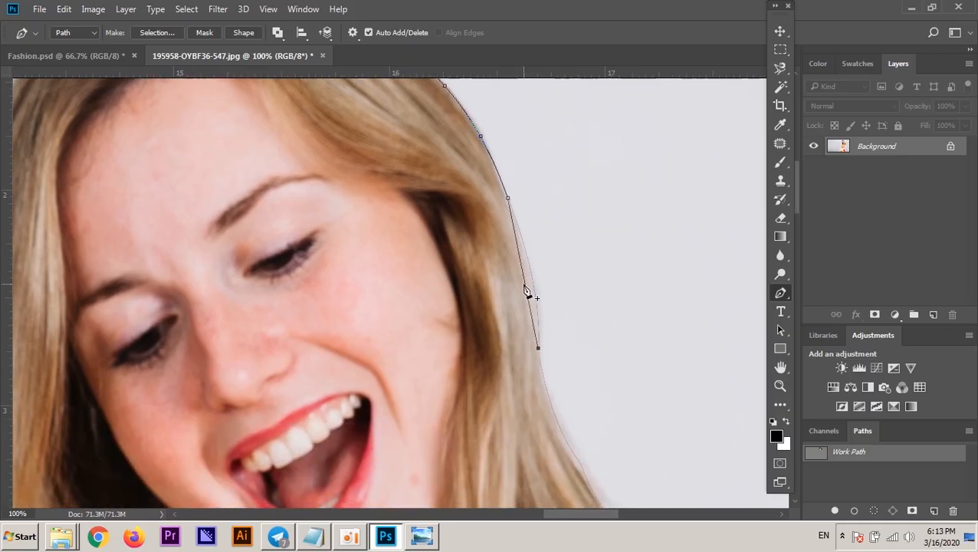
drag(524, 283, 533, 278)
drag(557, 376, 528, 251)
click(542, 323)
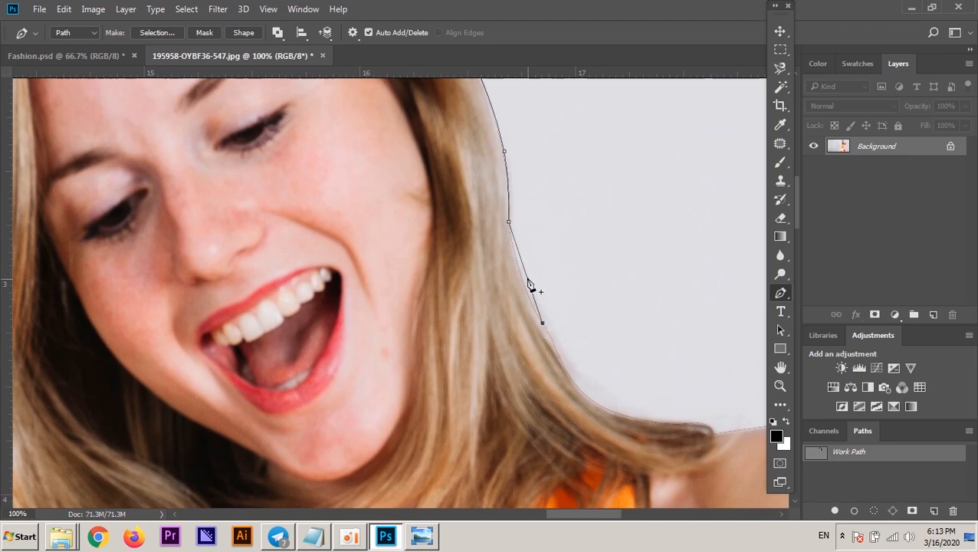
drag(564, 339, 513, 242)
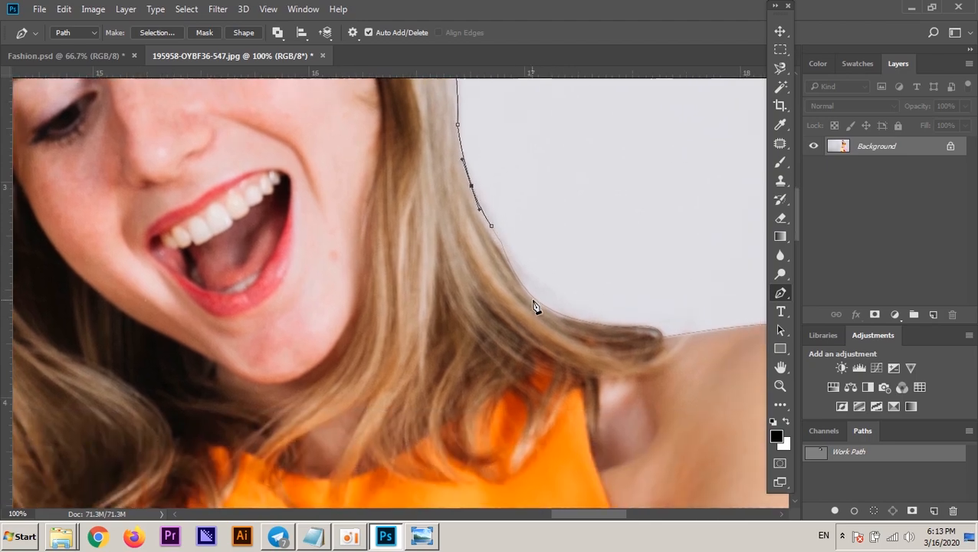
Trace the outward sweep of the lower hair to the strand tips where they meet the model's shoulder
drag(534, 297, 518, 277)
drag(646, 325, 470, 287)
click(516, 310)
drag(512, 307, 437, 290)
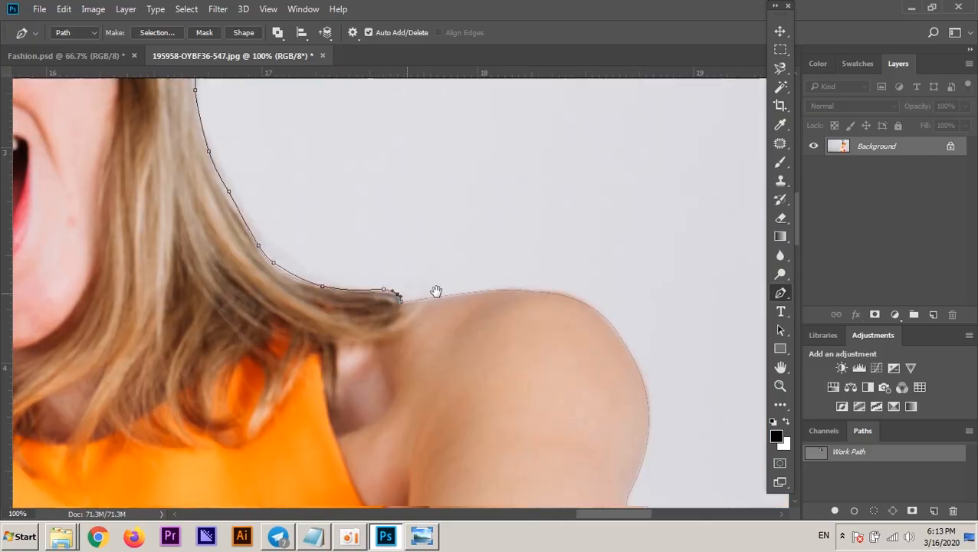
Trace the top and outer side of the model's right-hand shoulder with two path segments, bending each to the edge with a middle anchor point
click(556, 315)
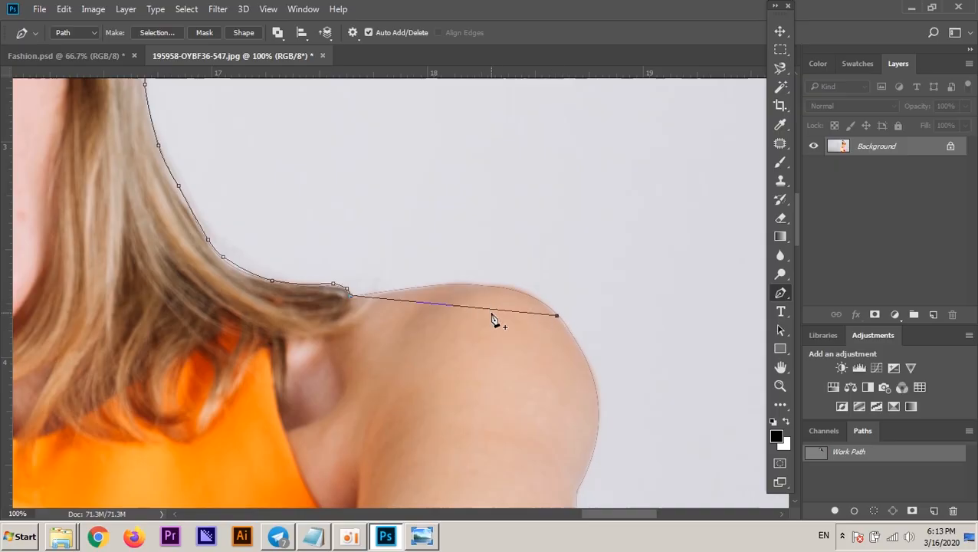
drag(482, 314, 499, 286)
drag(536, 323, 432, 213)
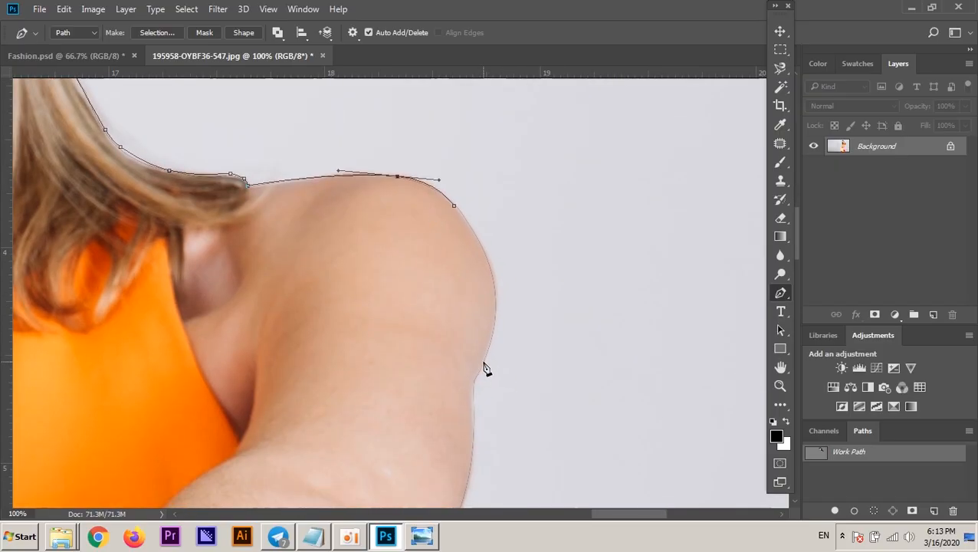
click(483, 361)
click(469, 290)
drag(471, 296, 498, 286)
Continue the path down the back of the upper arm to just above the elbow, curving the long segment with an added anchor point
drag(508, 373, 537, 236)
click(504, 247)
drag(535, 317, 567, 257)
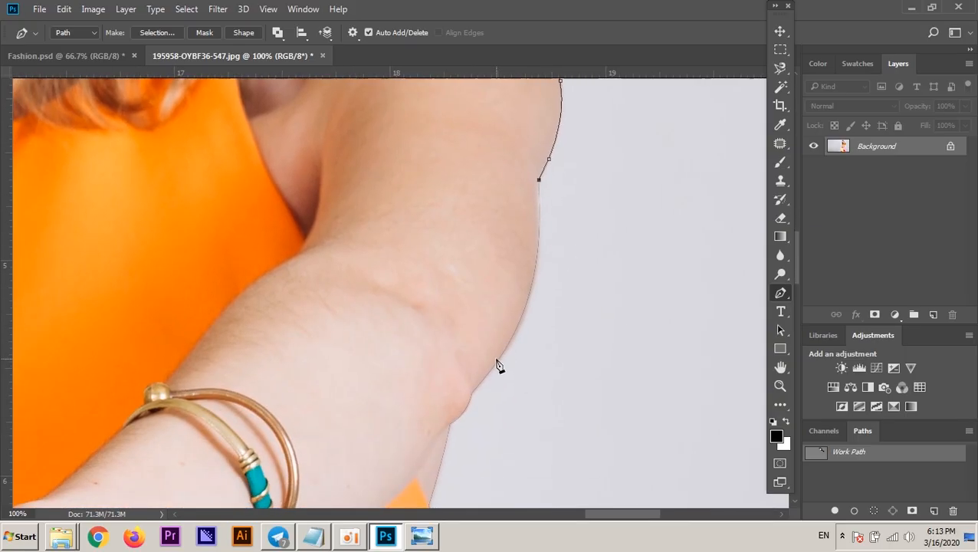
click(482, 381)
drag(506, 297, 529, 303)
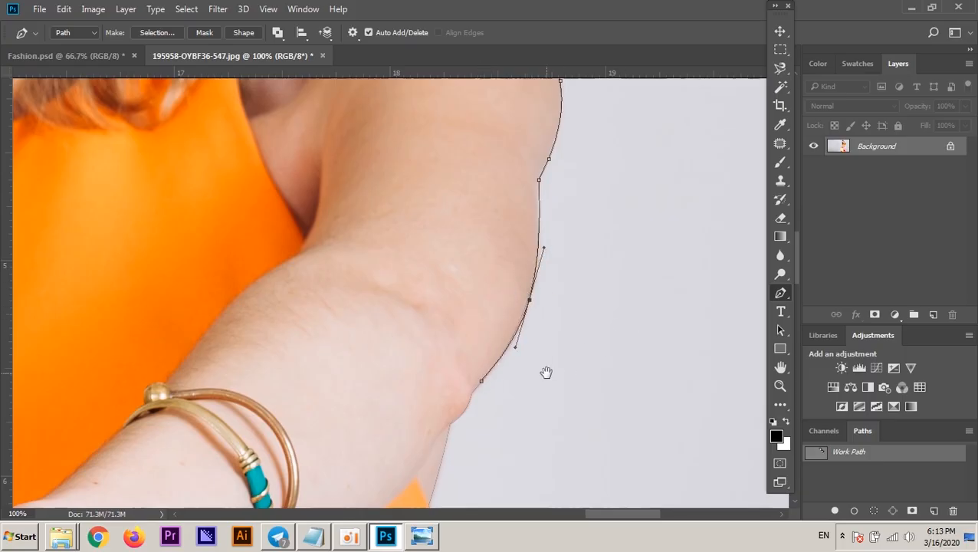
Trace the bulge of the elbow down to the notch beneath it, curving the segment to the skin edge
drag(503, 416, 578, 239)
ctrl+click(536, 233)
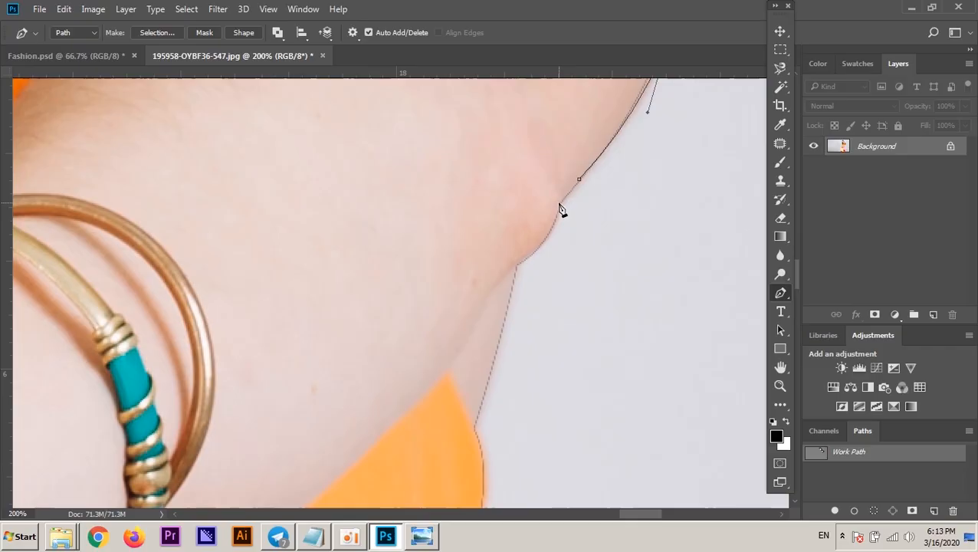
click(560, 201)
click(515, 266)
scroll(546, 247, down, 4)
scroll(546, 246, left, 1)
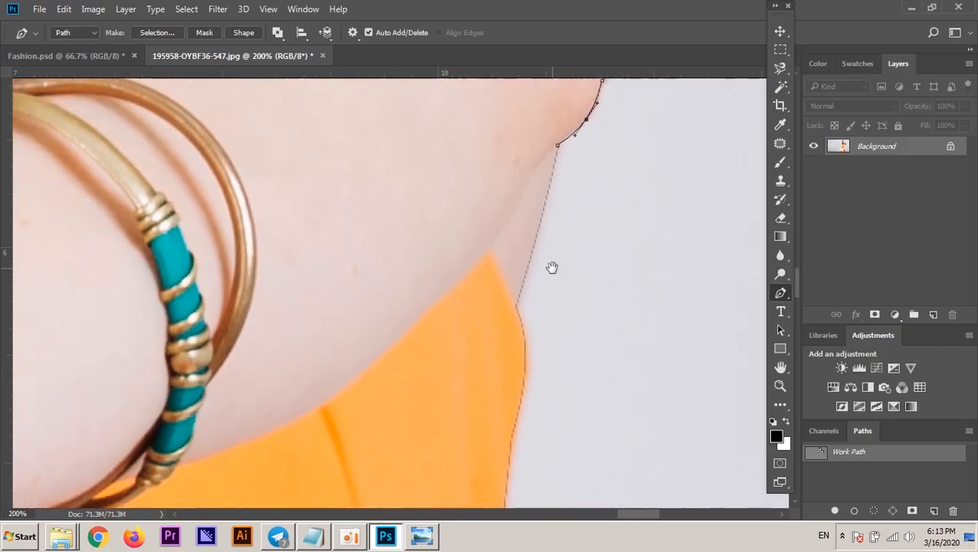
Extend the path below the elbow to the orange dress and curve a short segment around the dress's small outward bulge
click(518, 307)
scroll(540, 226, down, 5)
scroll(539, 226, left, 1)
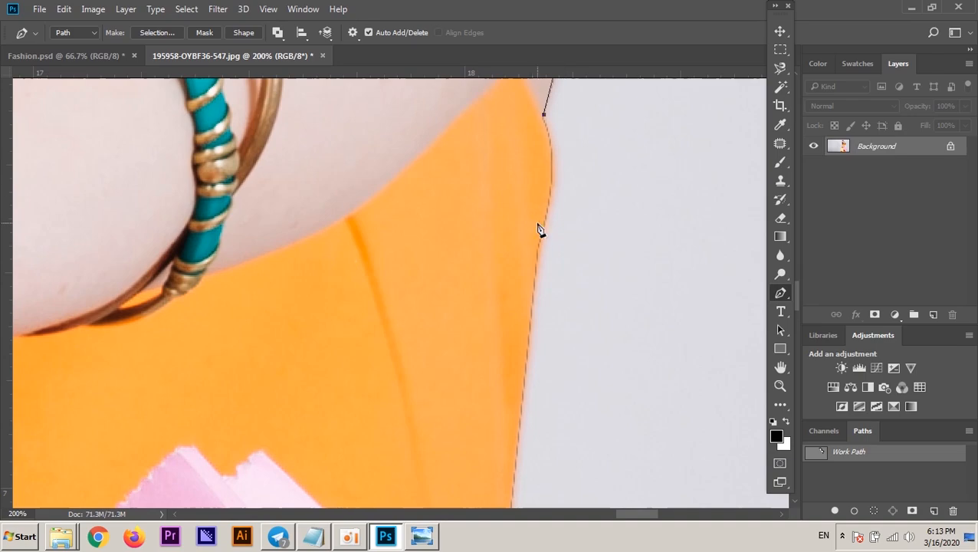
drag(539, 251, 541, 187)
click(541, 188)
drag(541, 190, 552, 182)
Extend the path down the straight side of the orange dress to where it meets the pink bag
scroll(439, 264, down, 5)
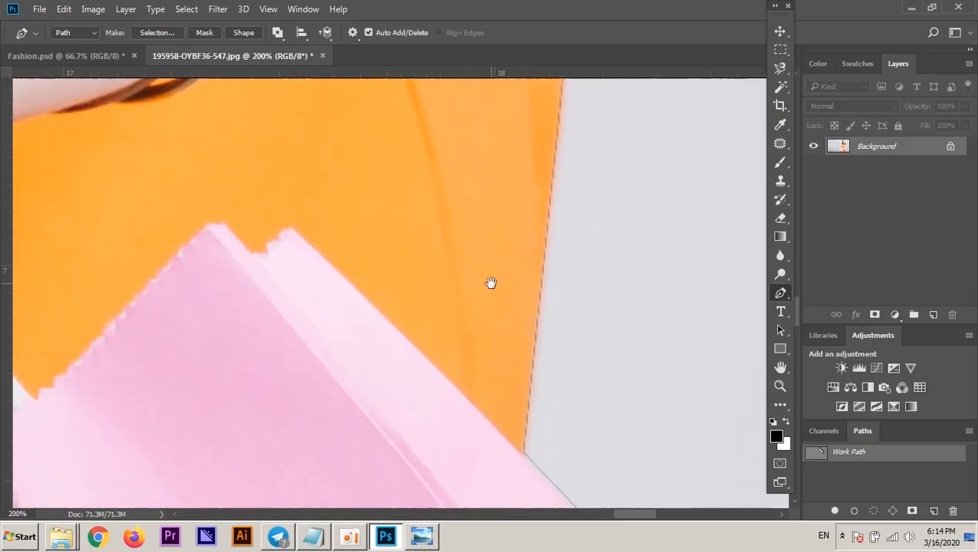
alt+click(473, 211)
drag(473, 197, 426, 288)
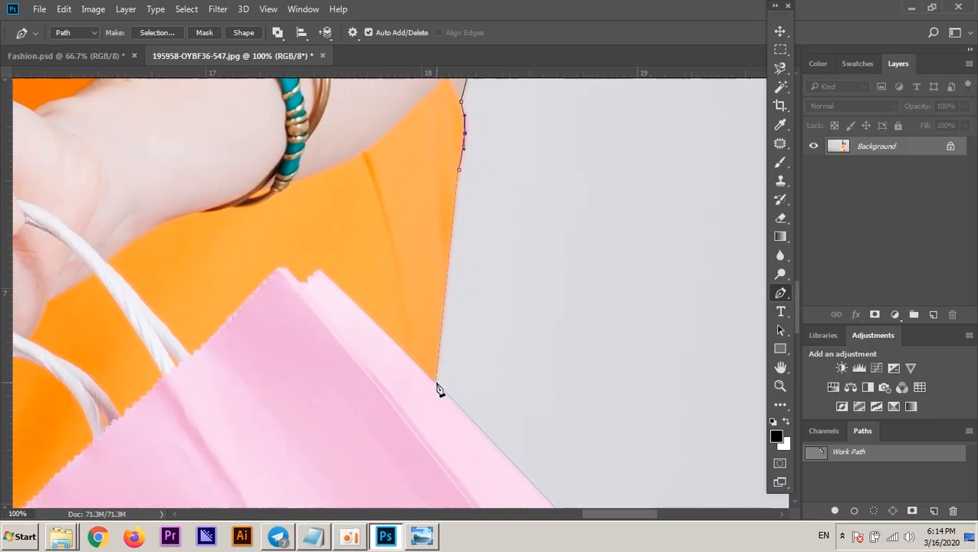
drag(515, 412, 384, 177)
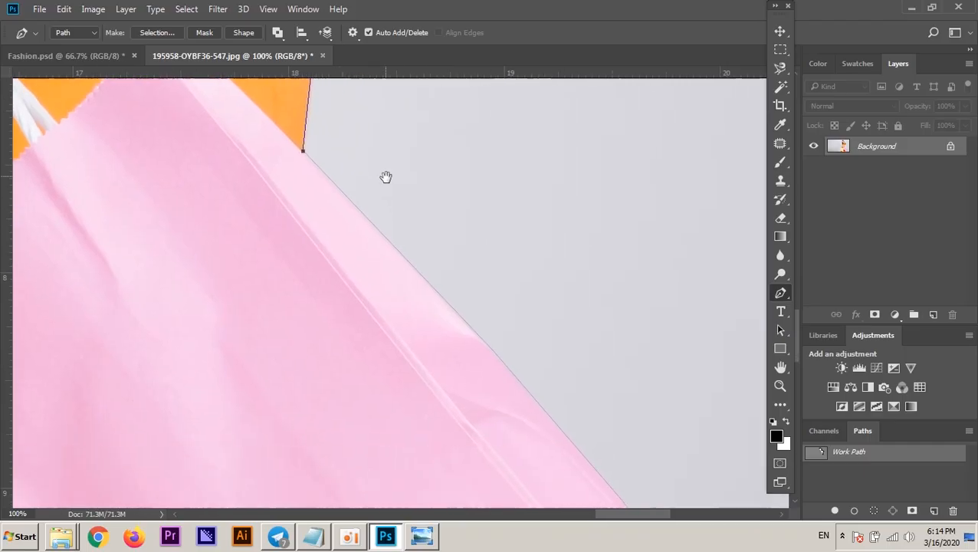
Trace the long slanted edge of the pink bag down to its outer corner, adding intermediate anchor points
alt+click(537, 381)
drag(538, 380, 435, 262)
click(473, 324)
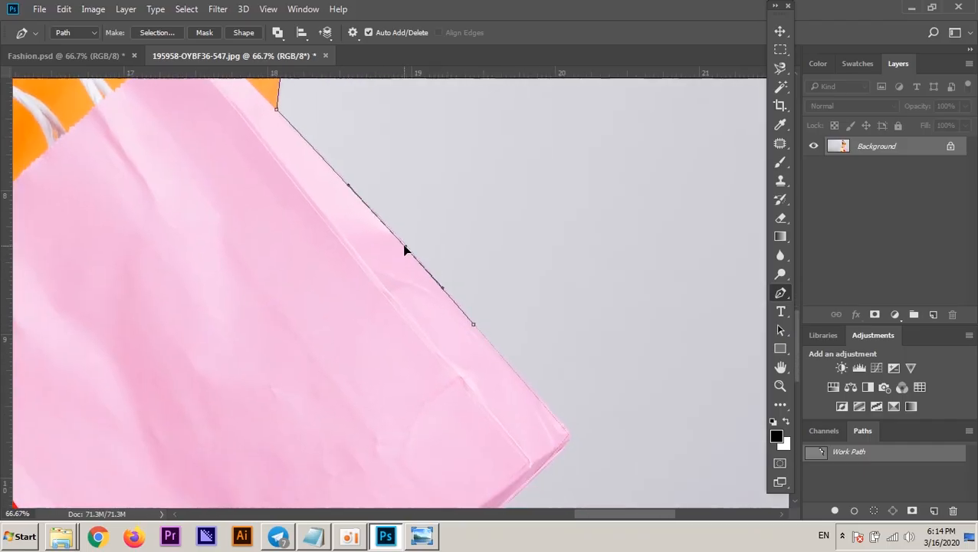
drag(475, 308, 421, 225)
click(511, 345)
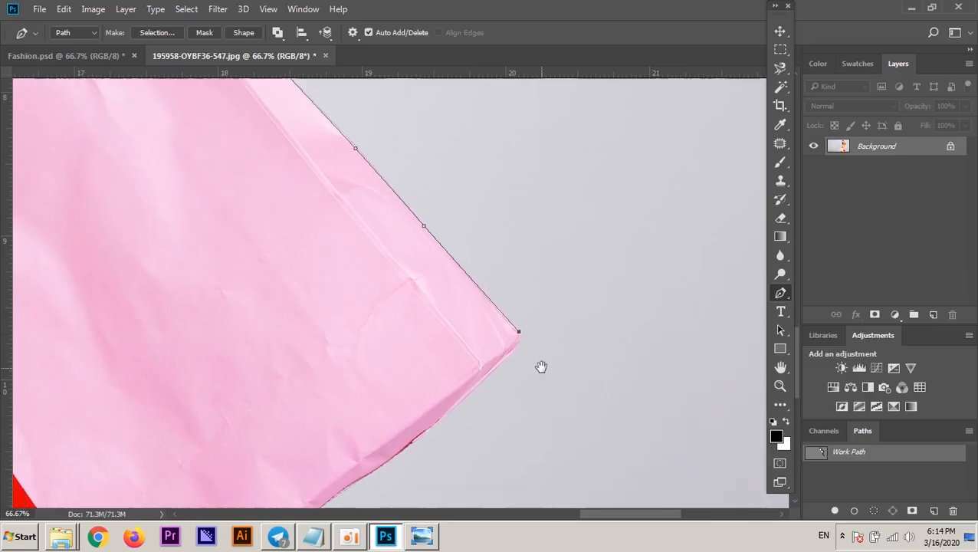
Round the pink bag's outer corner and trace along its bottom edge to where it meets the orange skirt
drag(535, 387, 563, 234)
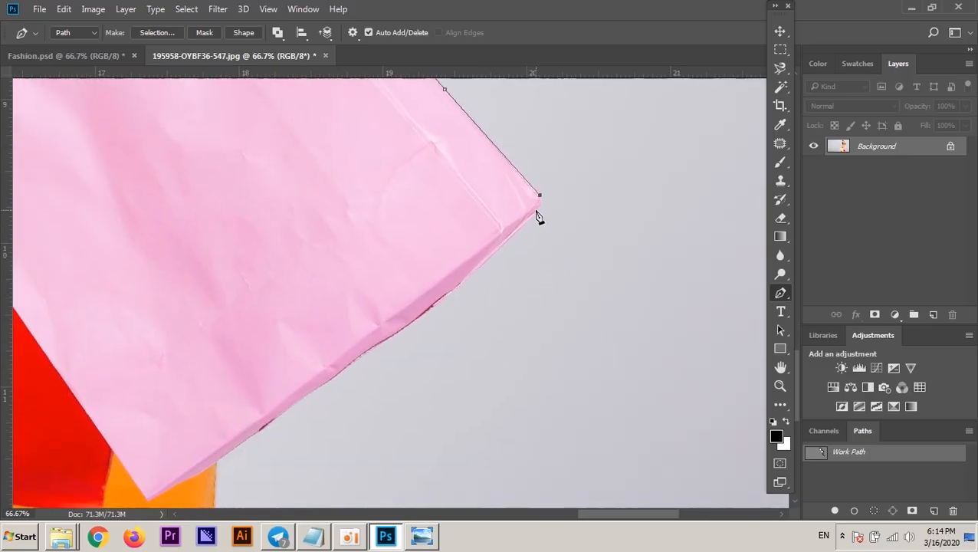
drag(529, 214, 510, 222)
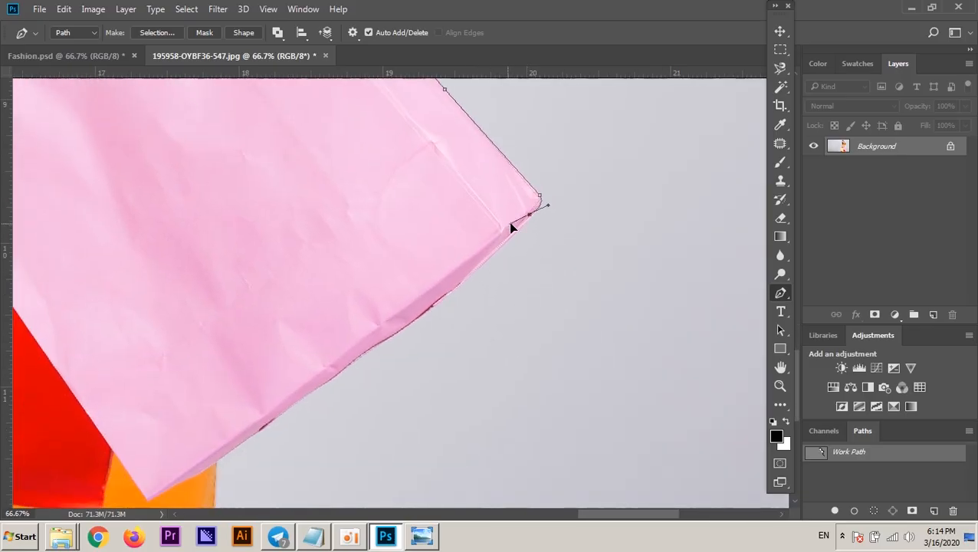
click(452, 289)
drag(451, 289, 542, 225)
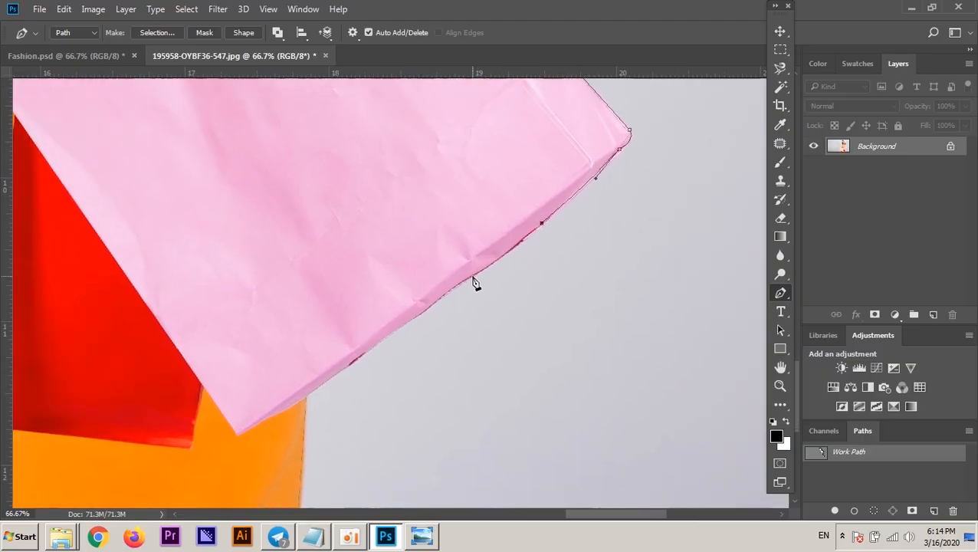
drag(464, 279, 579, 195)
click(382, 330)
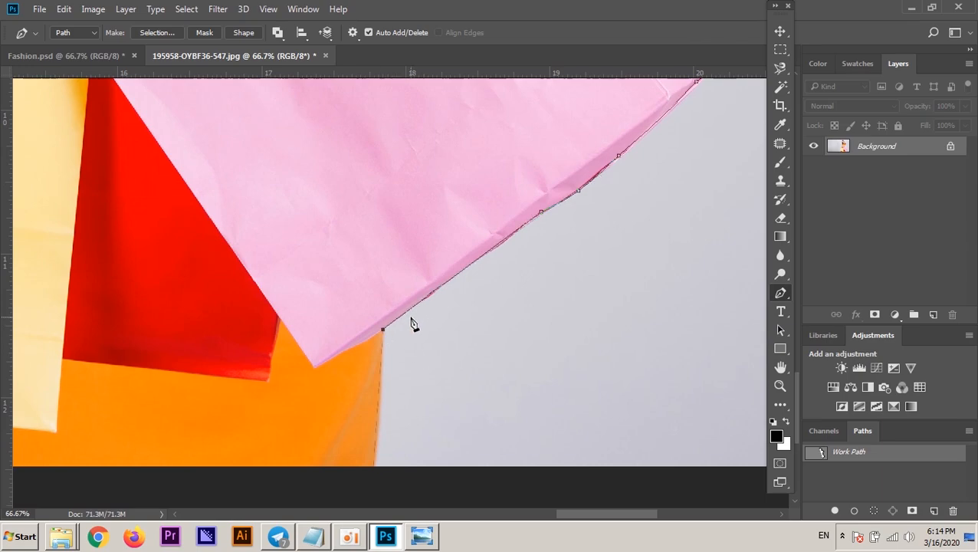
Run the path down the skirt to the photo's bottom edge, across just below it, and up to the yellow bag's underside
drag(393, 337, 444, 221)
click(424, 352)
scroll(418, 351, down, 2)
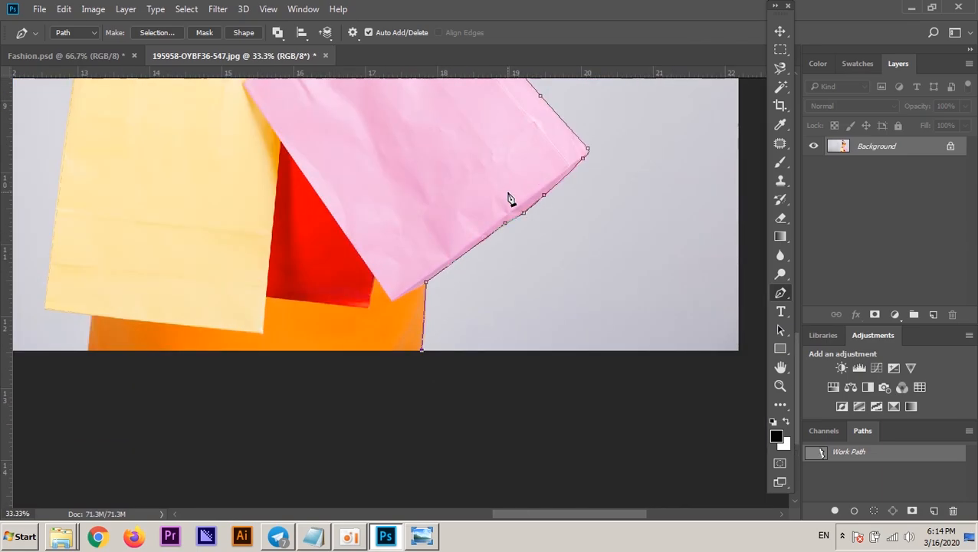
drag(404, 345, 485, 345)
click(221, 363)
click(180, 365)
click(168, 351)
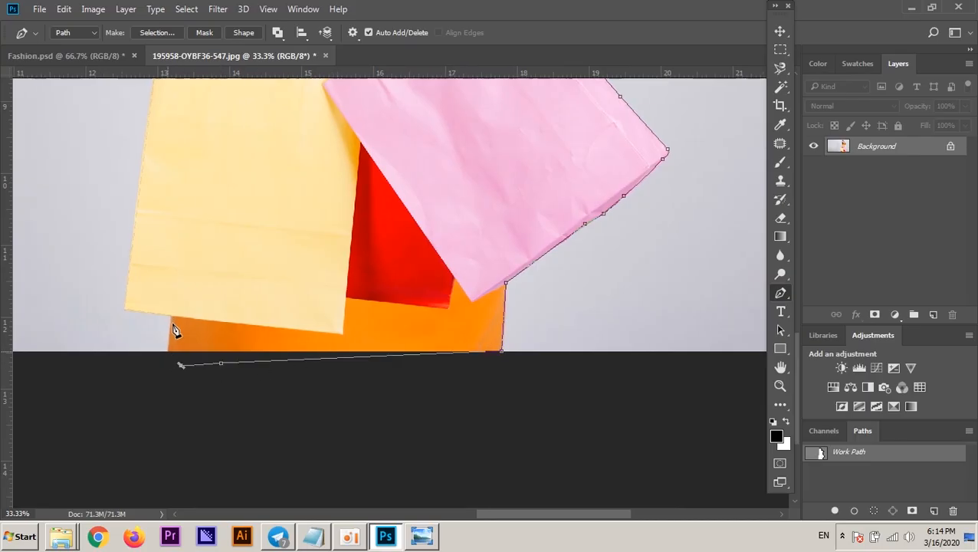
click(171, 316)
Trace the yellow bag's lower left corner, its long side and its top edge up to the base of the white handle
drag(205, 337, 370, 342)
click(288, 314)
drag(338, 254, 308, 332)
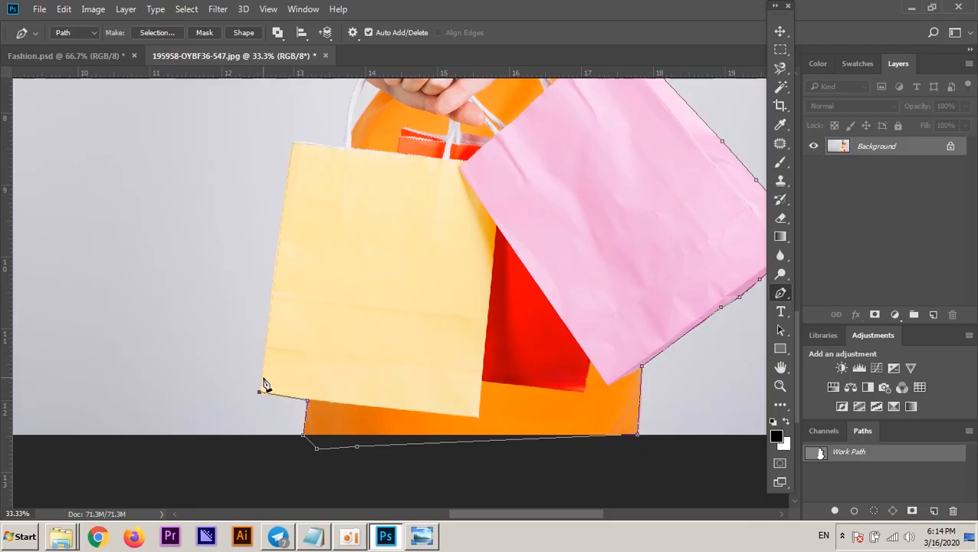
click(262, 377)
click(262, 360)
click(264, 348)
key(ctrl+z)
click(294, 144)
click(343, 146)
Nudge the yellow bag's top corner anchor onto the edge and trace the white handle's outer curve up to the hand
drag(386, 144, 323, 289)
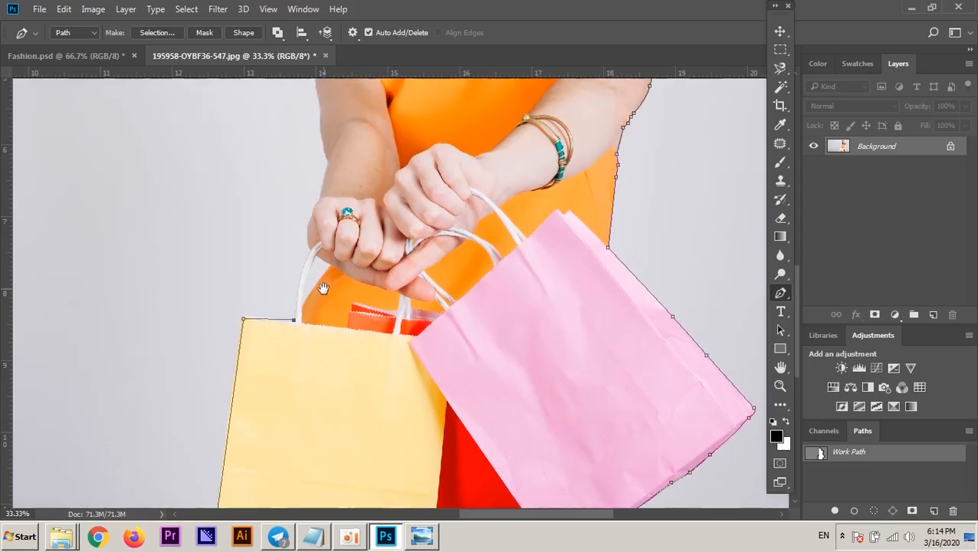
ctrl+click(322, 250)
drag(310, 250, 331, 212)
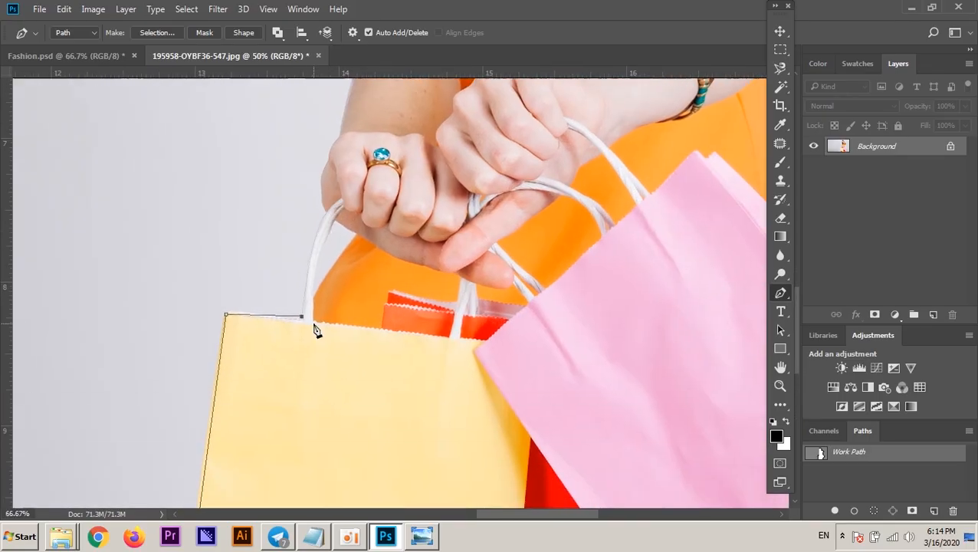
ctrl+click(314, 325)
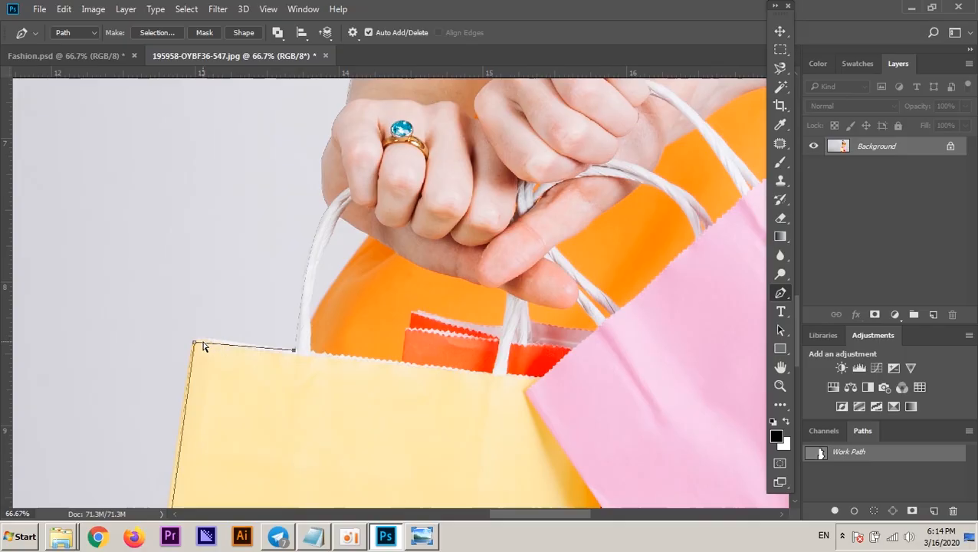
drag(194, 341, 195, 338)
click(327, 207)
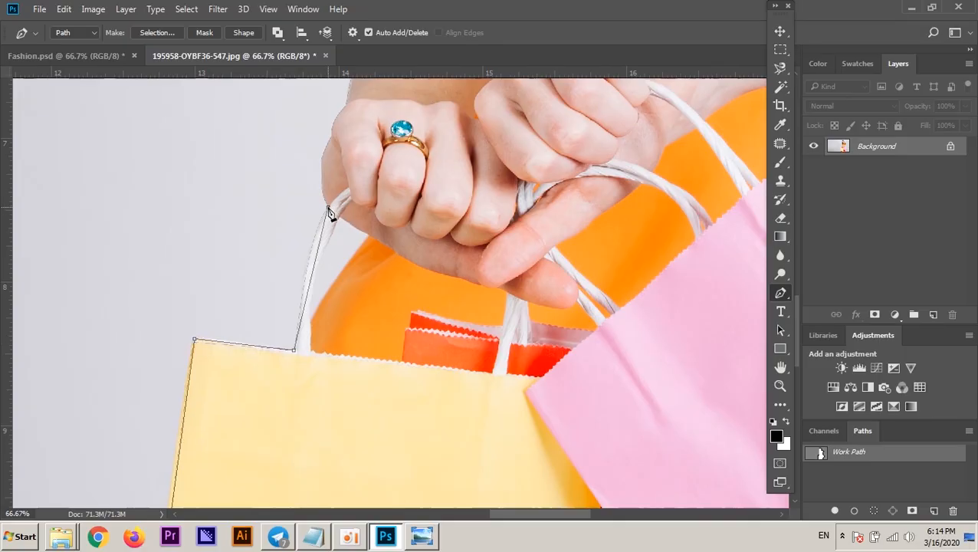
click(315, 262)
drag(315, 265, 310, 265)
Trace the outer edge of the ringed hand from the handle up to the knuckle with short fitted segments
ctrl+click(355, 170)
drag(334, 171, 334, 234)
ctrl+click(332, 212)
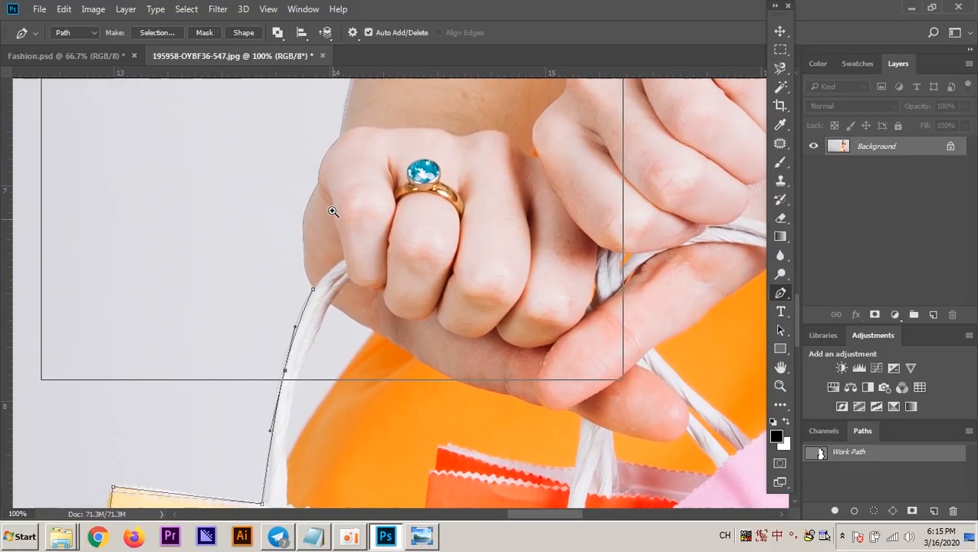
ctrl+click(332, 212)
drag(274, 268, 279, 322)
click(273, 219)
drag(297, 173, 269, 268)
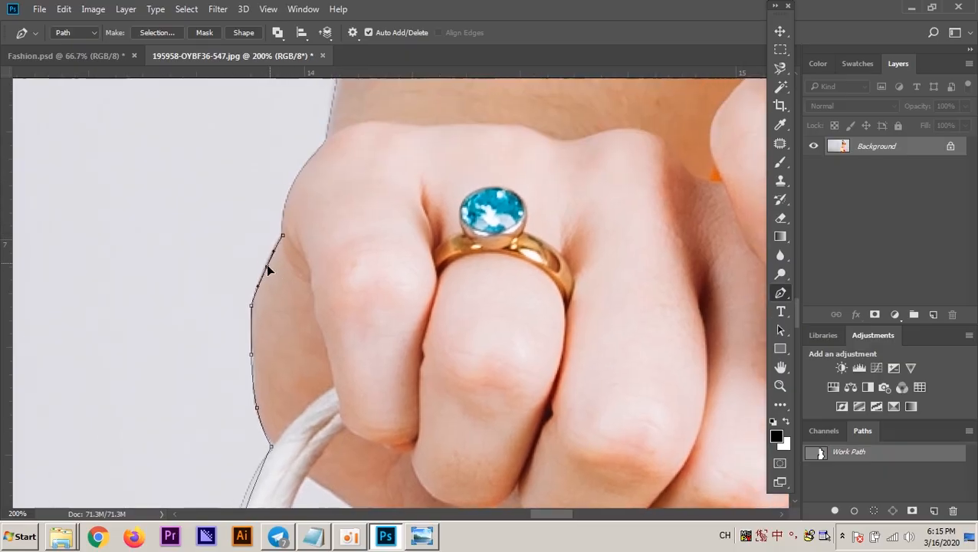
Round the knuckle to the wrist and continue the path up the forearm to where it meets the upper arm
drag(318, 171, 265, 392)
click(311, 215)
alt+click(278, 321)
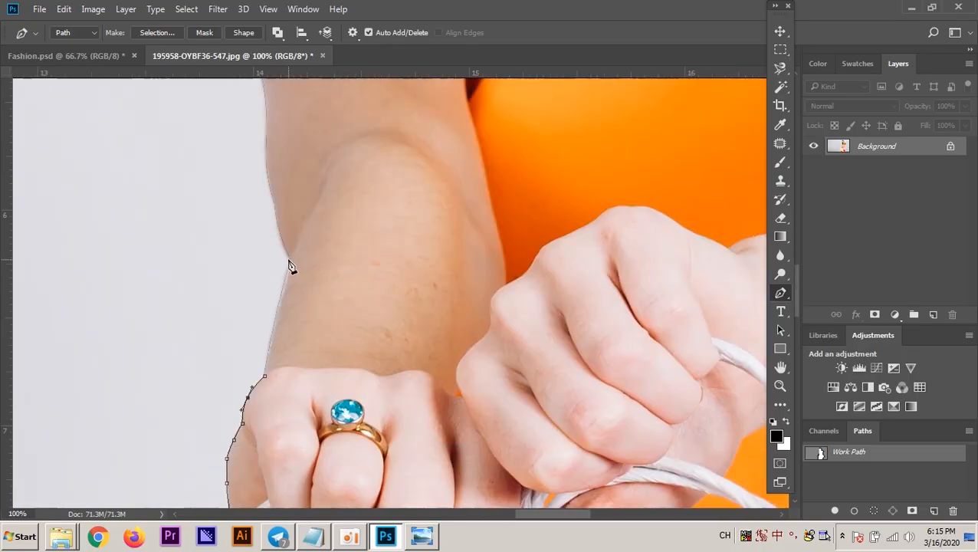
click(292, 261)
click(285, 294)
Trace up the outer edge of the left-hand upper arm from the elbow crease, fitting the segments with added anchor points
scroll(282, 314, up, 3)
ctrl+click(284, 310)
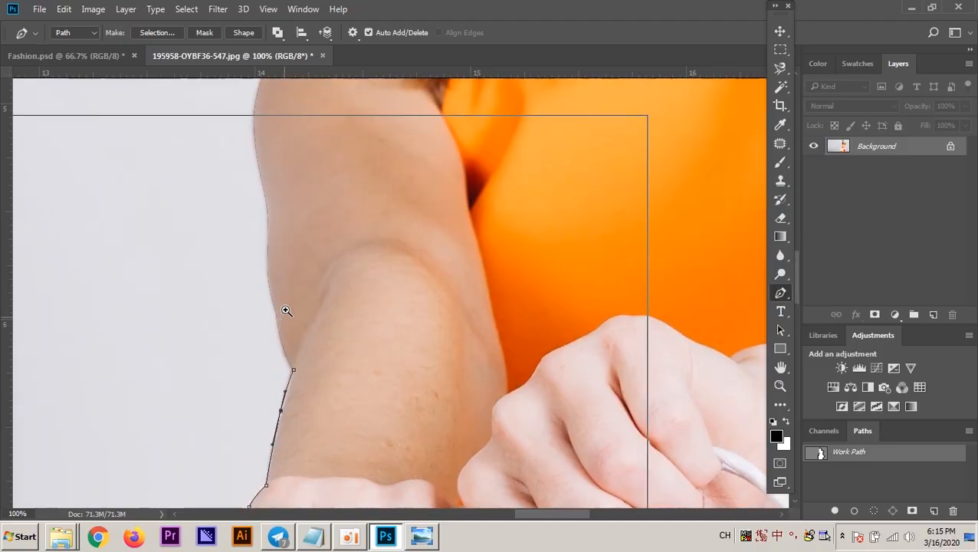
click(268, 310)
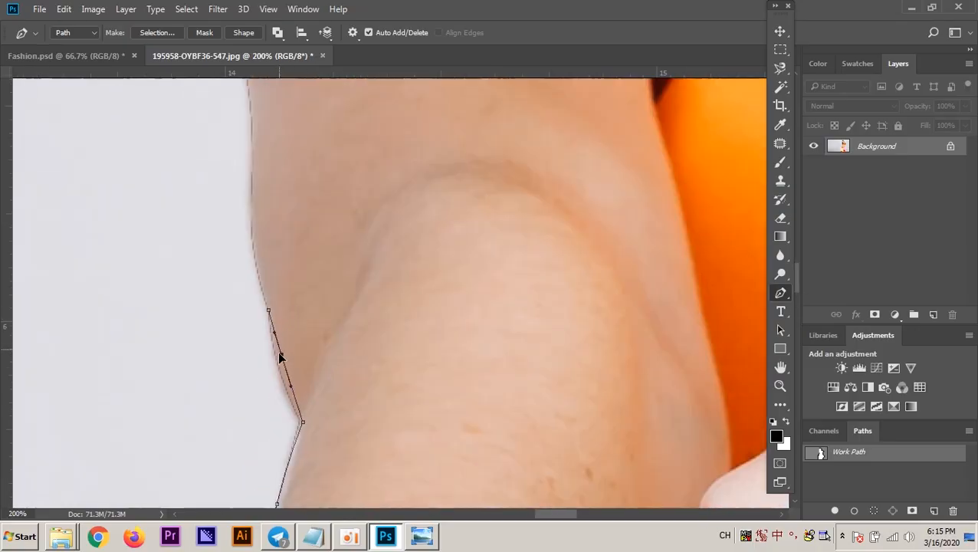
click(251, 210)
scroll(261, 264, up, 4)
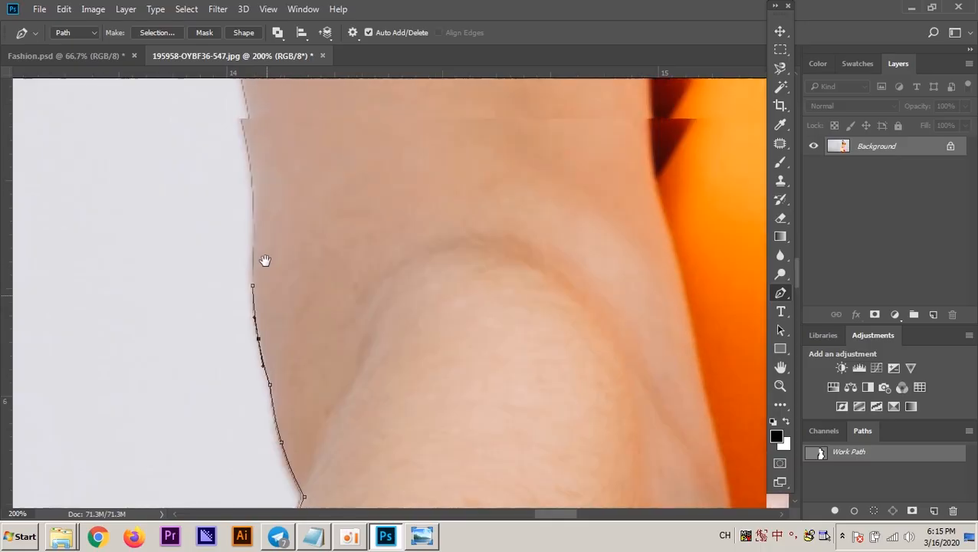
click(257, 251)
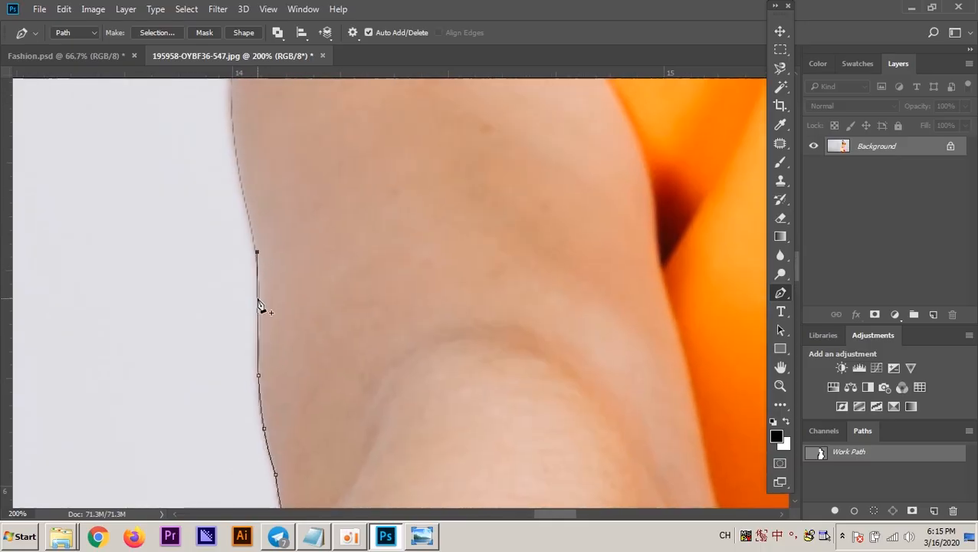
click(259, 313)
drag(262, 206, 264, 330)
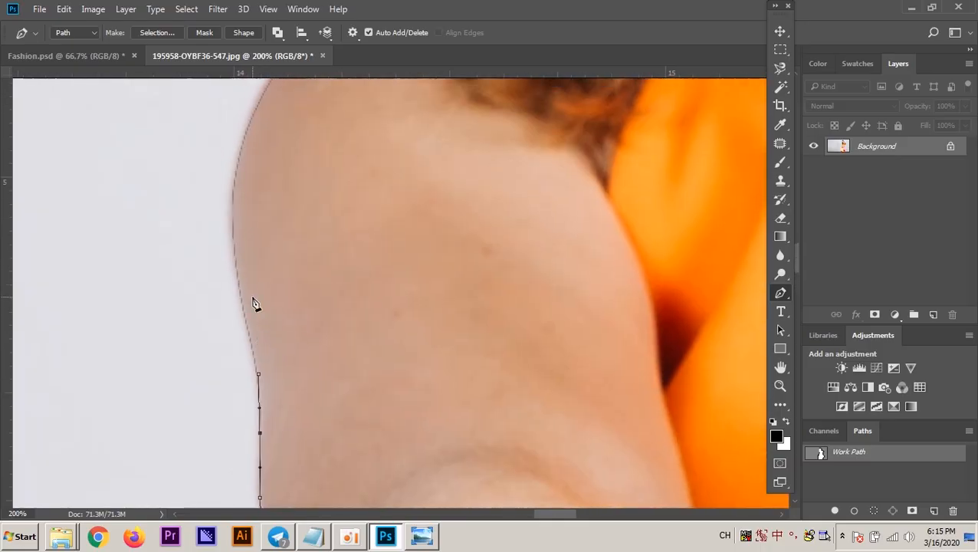
Trace the rounded outline of the left-hand shoulder up to where it meets the hair, bending the segments to the skin edge
scroll(244, 318, up, 3)
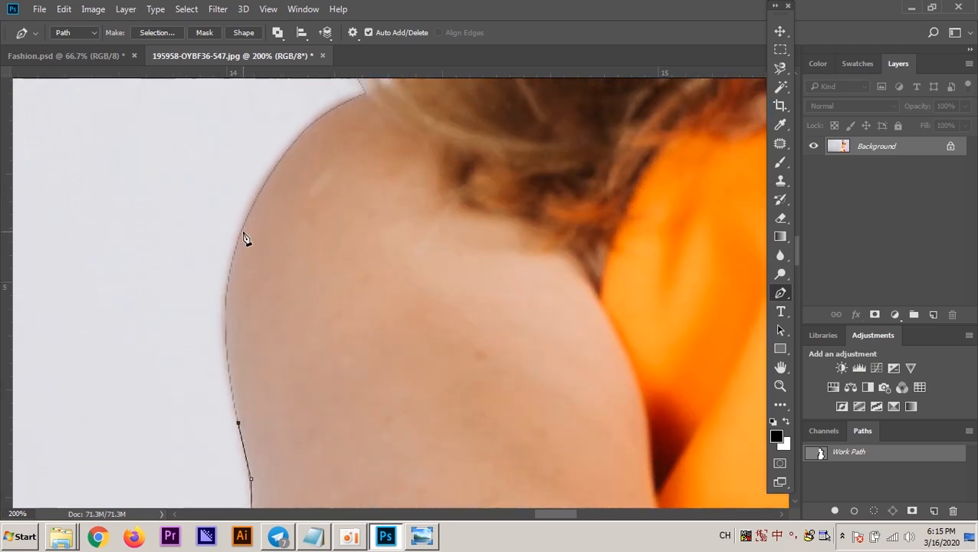
click(243, 227)
drag(245, 311, 226, 311)
drag(275, 236, 236, 314)
drag(325, 170, 262, 393)
alt+click(301, 300)
drag(314, 272, 314, 343)
key(ctrl+plus)
Start the path up the left side of the hair from the shoulder, curving the first segment with a middle anchor point
drag(214, 297, 340, 268)
click(276, 257)
drag(347, 349, 429, 152)
click(396, 186)
drag(396, 186, 377, 187)
Trace the left-hand edge of the hair up beside the face, bending the long segment outward with an added middle anchor point
drag(384, 142, 384, 307)
alt+click(381, 222)
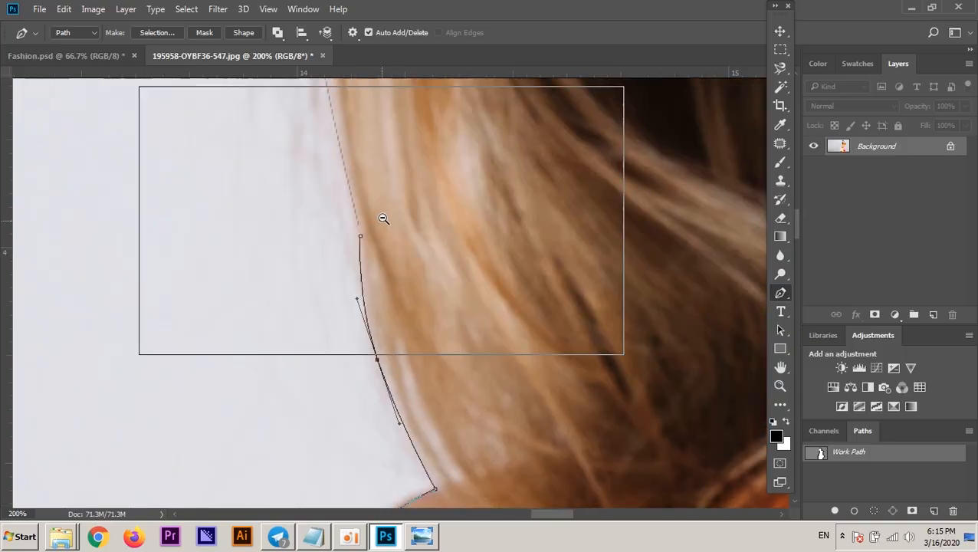
drag(386, 184, 382, 349)
alt+click(375, 268)
drag(389, 262, 381, 318)
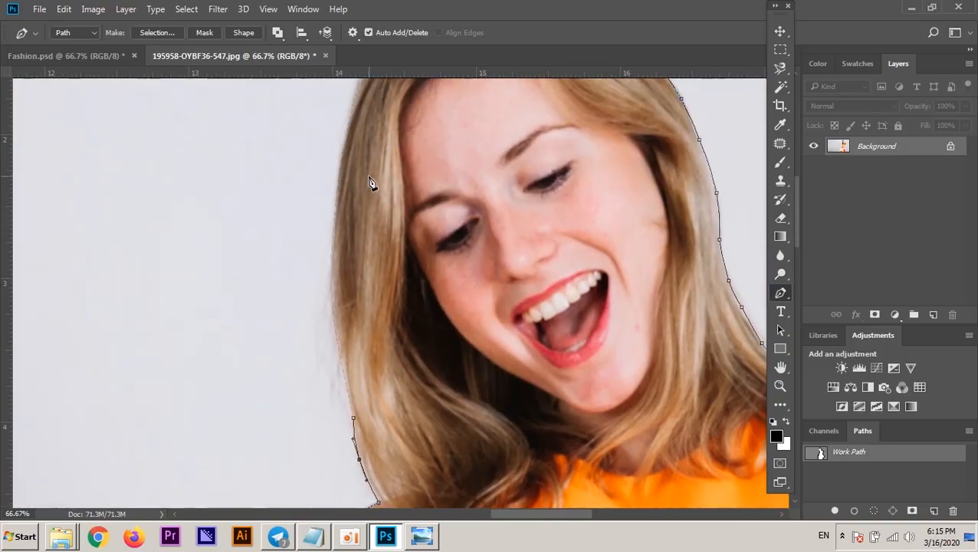
click(346, 134)
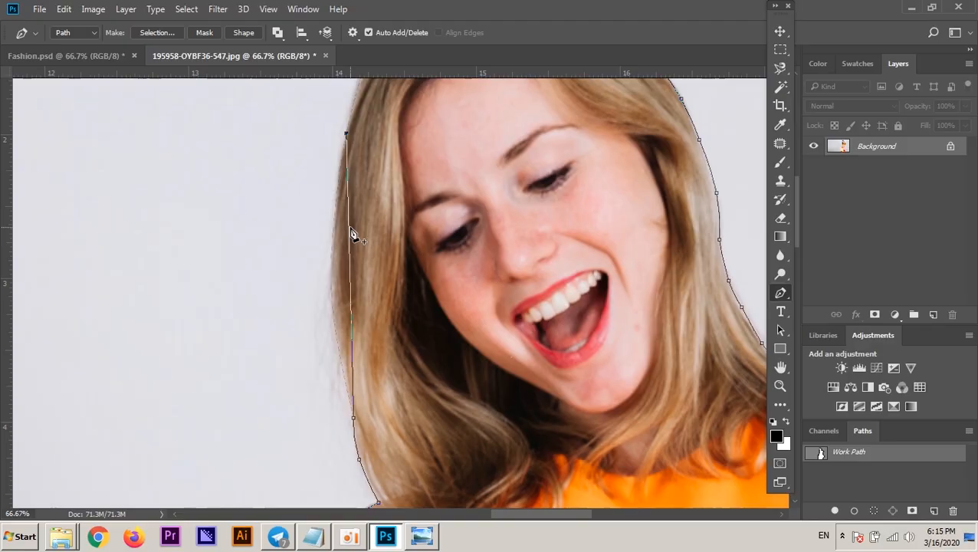
drag(352, 225, 330, 259)
drag(363, 158, 322, 218)
alt+click(341, 252)
alt+click(342, 253)
alt+click(343, 252)
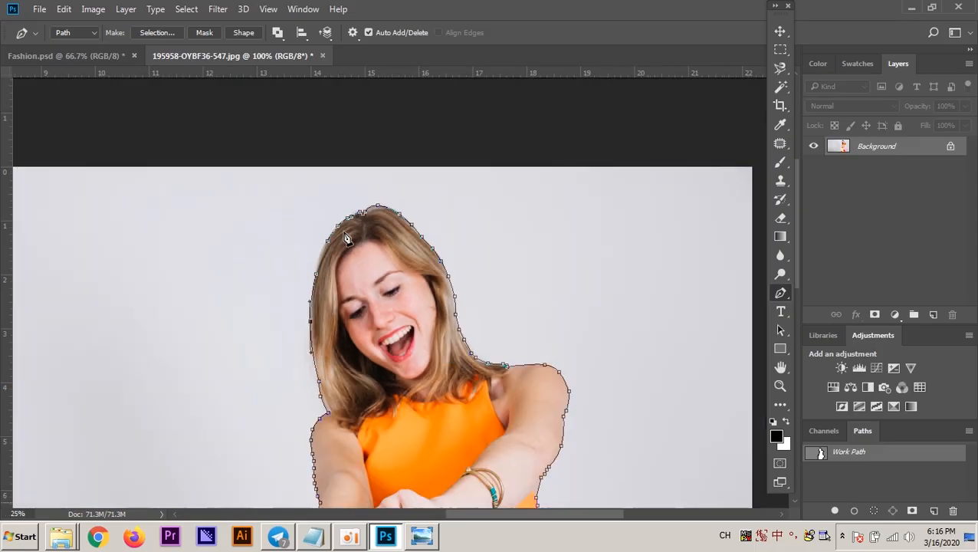
Close the path at its starting anchor near the crown and curve the last segment to the hair with an added anchor point
scroll(445, 260, down, 3)
drag(347, 282, 350, 368)
ctrl+click(337, 192)
ctrl+click(337, 192)
ctrl+click(337, 191)
key(ctrl+z)
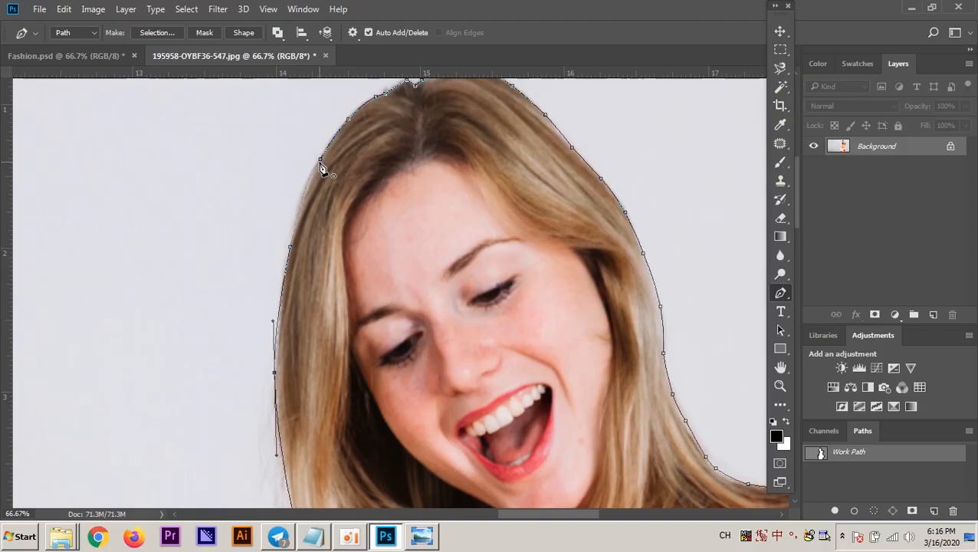
ctrl+click(322, 165)
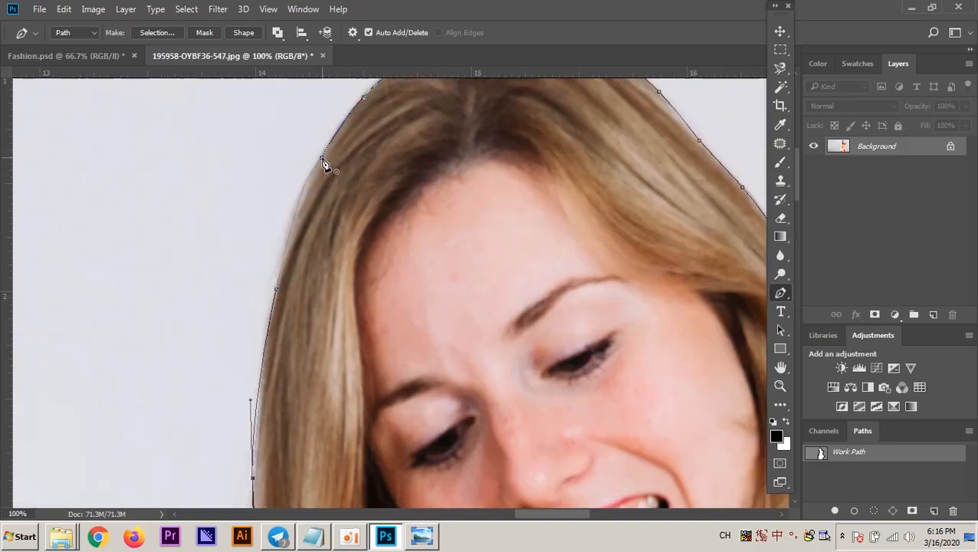
click(323, 162)
ctrl+click(302, 218)
click(299, 203)
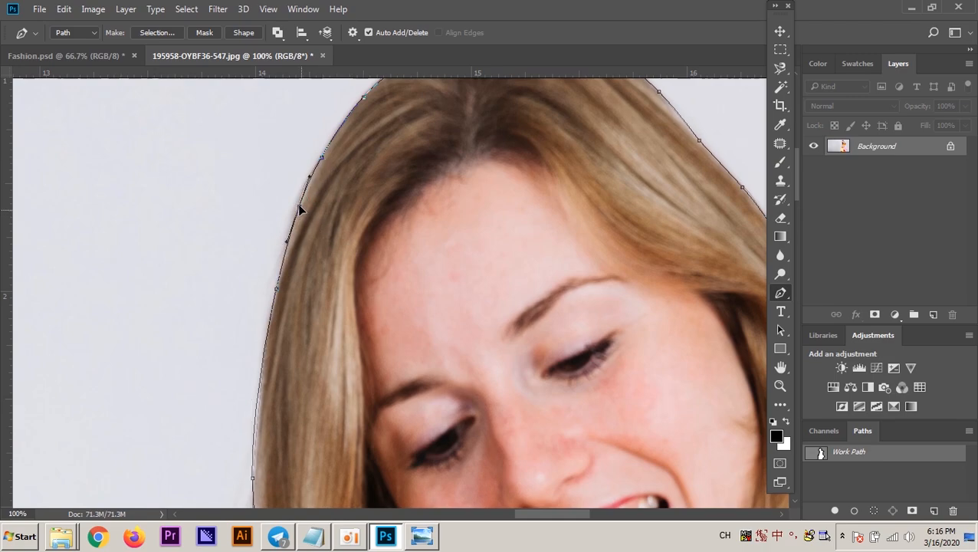
Check the closed path around the whole model and her shopping bags
alt+click(395, 239)
alt+click(392, 238)
alt+click(391, 238)
alt+click(391, 238)
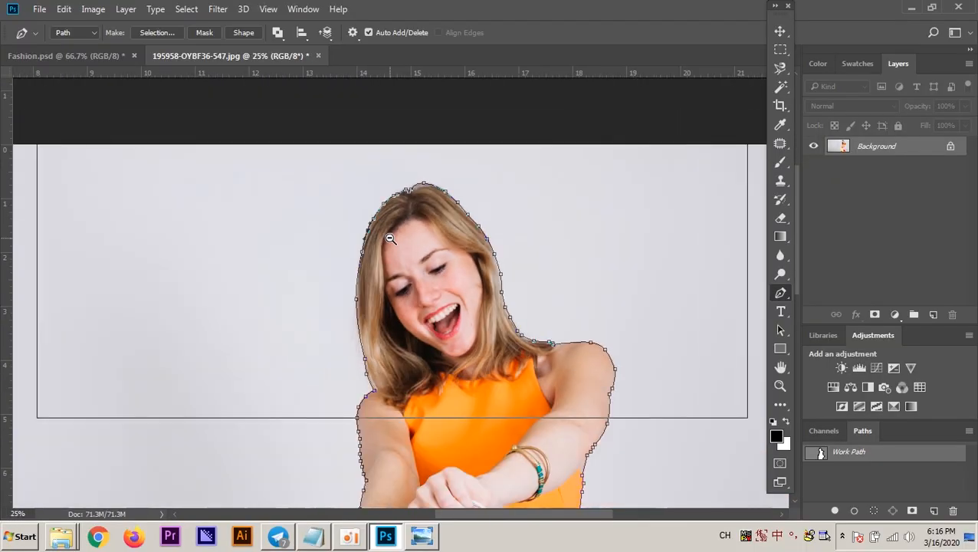
alt+click(390, 239)
scroll(414, 237, down, 3)
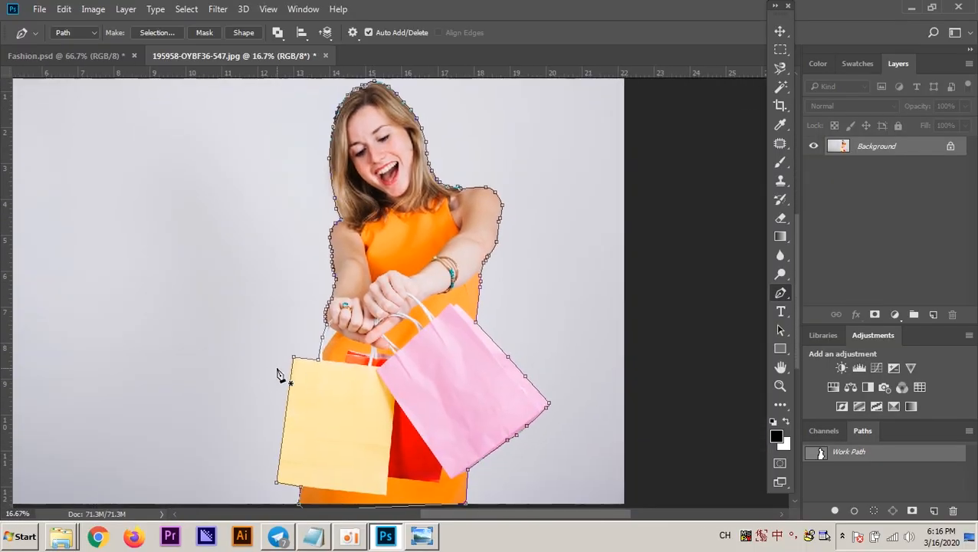
drag(449, 411, 446, 314)
alt+click(446, 358)
ctrl+click(488, 309)
alt+click(507, 309)
ctrl+click(489, 302)
alt+click(487, 302)
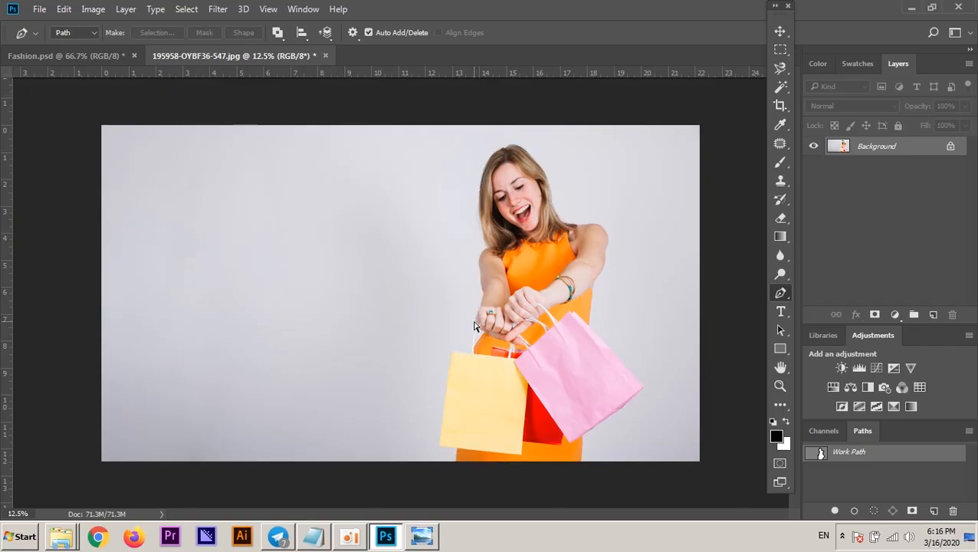
Convert the path to a selection, float the photo in its own window and copy the selected model into Fashion.psd
key(ctrl+Return)
drag(180, 55, 338, 91)
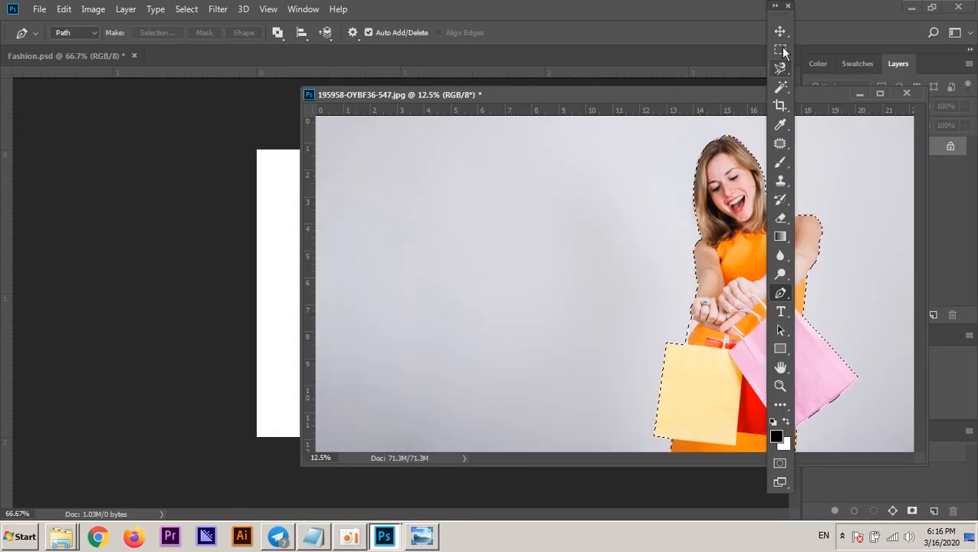
click(780, 30)
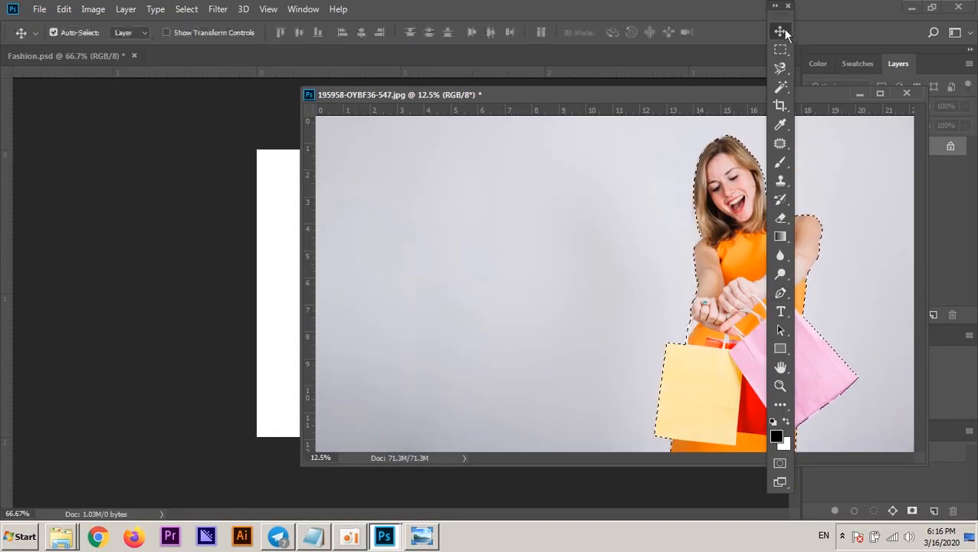
drag(704, 186, 281, 184)
click(858, 93)
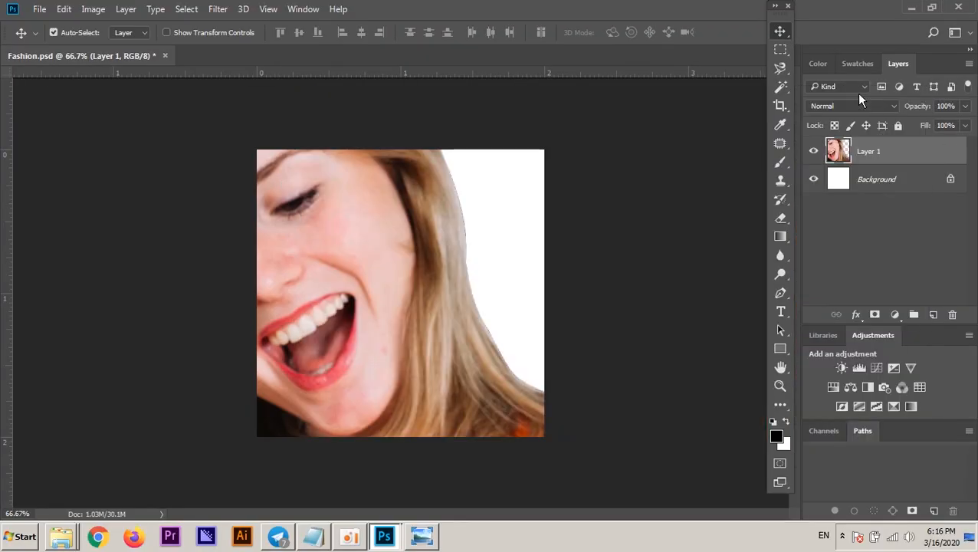
drag(358, 265, 405, 246)
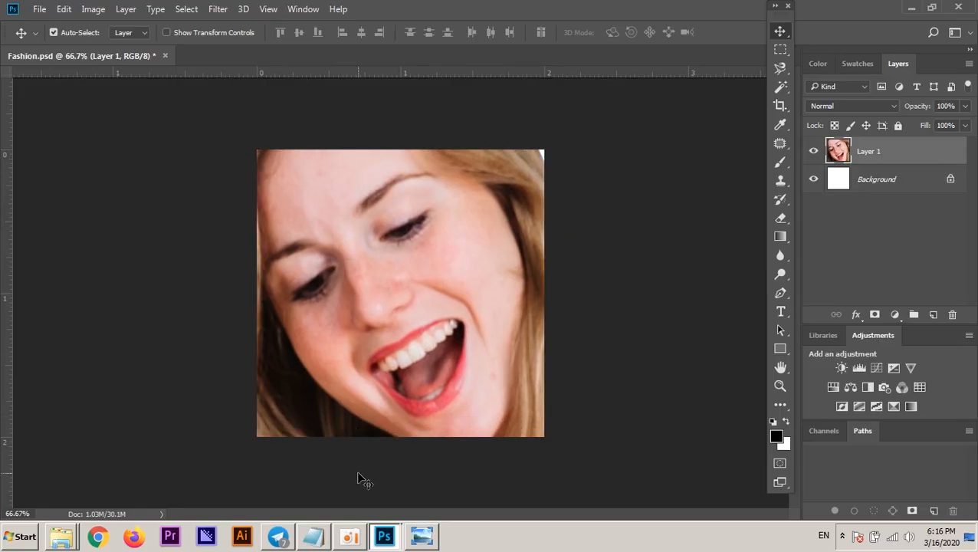
click(351, 541)
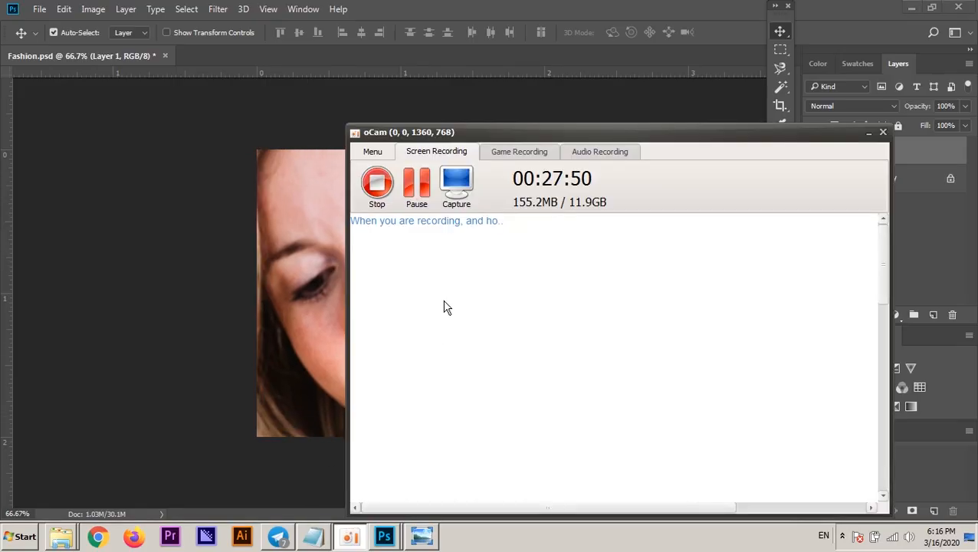
click(415, 185)
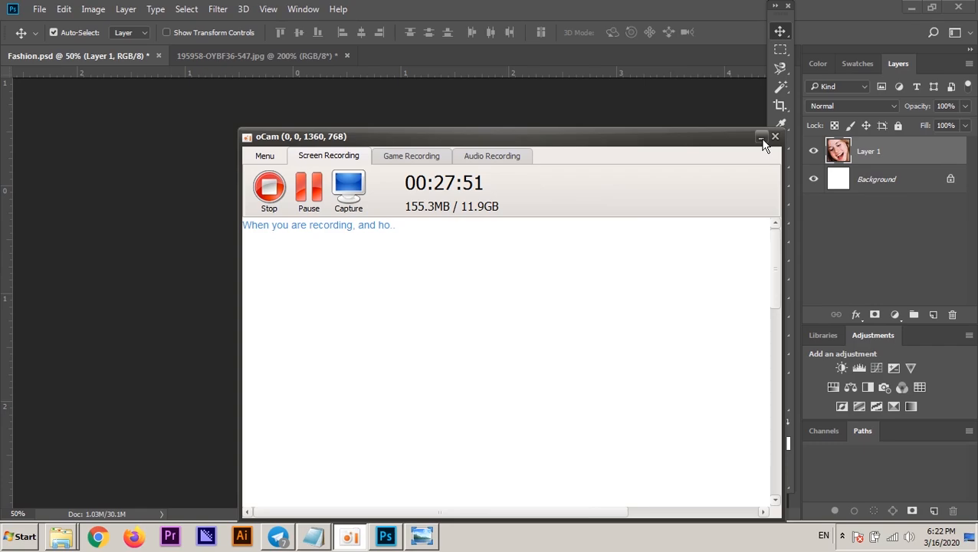
click(761, 138)
Start a free transform on the oversized model layer and shift it up over the canvas
mouse_move(394, 267)
mouse_down()
mouse_move(421, 275)
mouse_move(391, 280)
mouse_move(512, 266)
mouse_move(369, 273)
mouse_move(379, 270)
mouse_up()
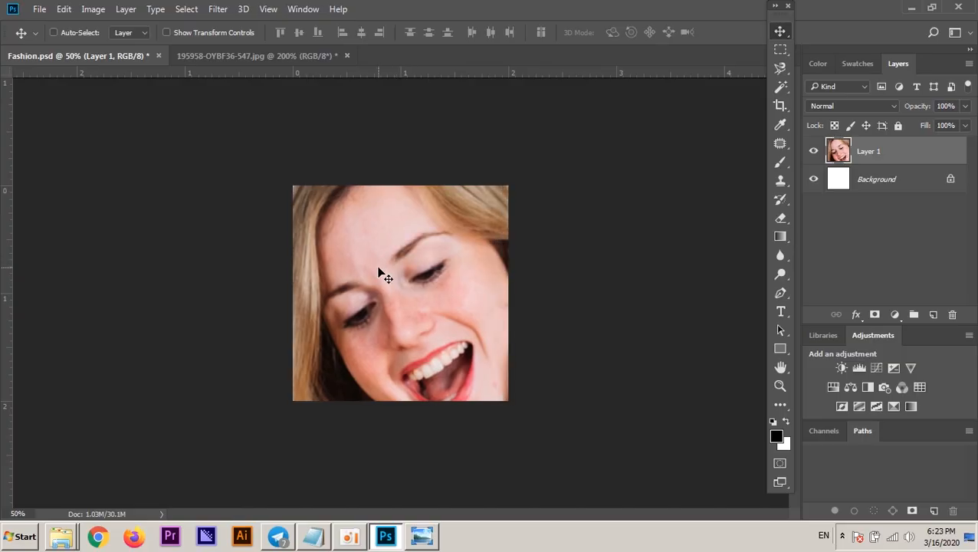
key(ctrl+t)
alt+click(366, 259)
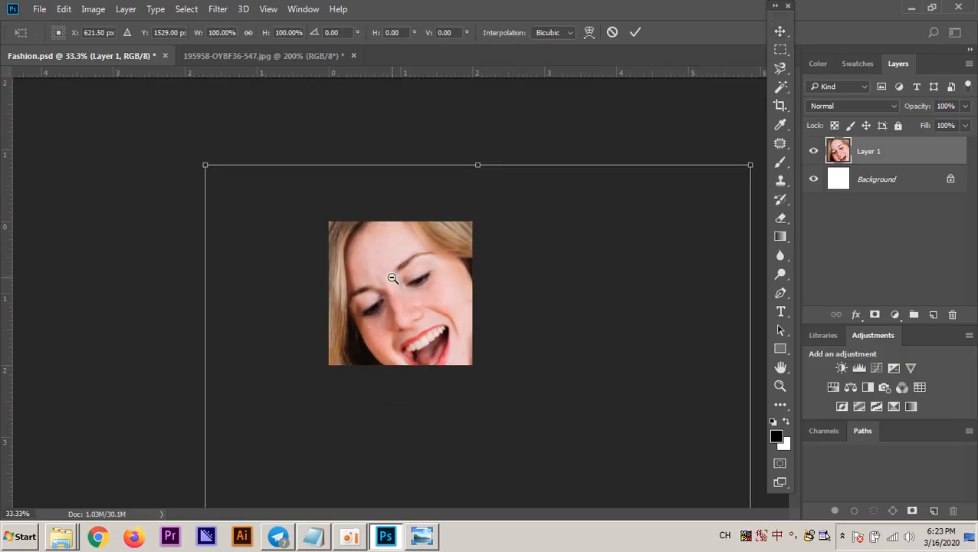
alt+click(389, 282)
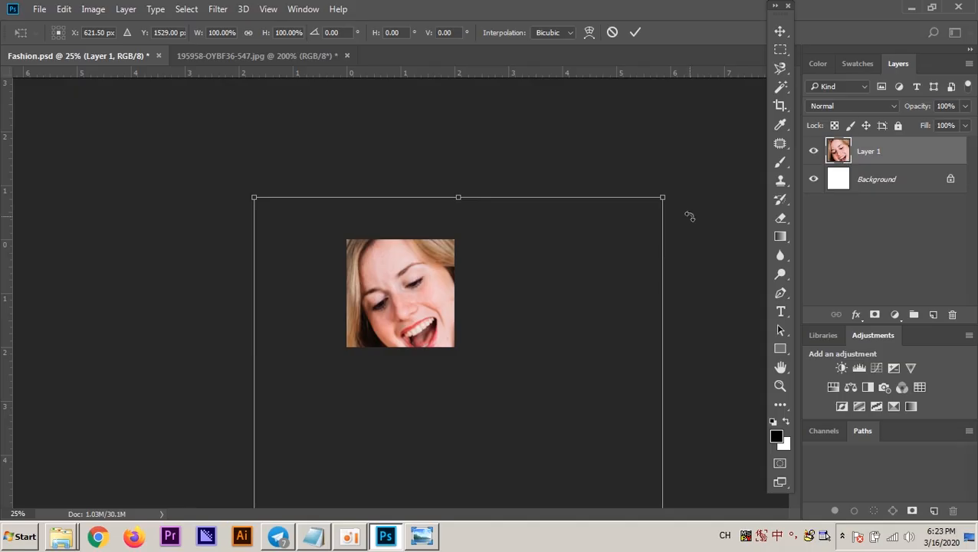
drag(371, 285, 374, 249)
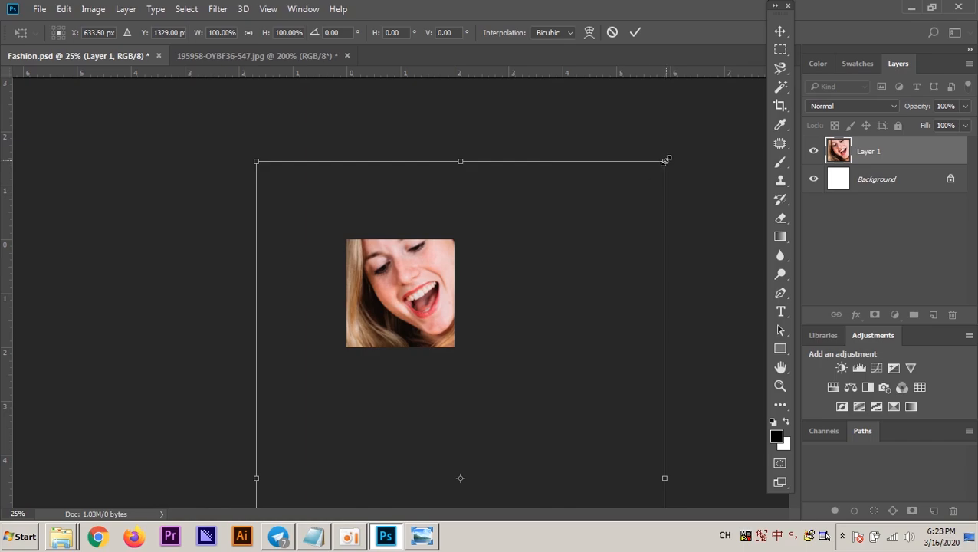
Add the line "alt + shift" to the shortcut notes in Notepad and return to Fashion.psd in Photoshop
click(311, 537)
key(Return)
text(alt shift)
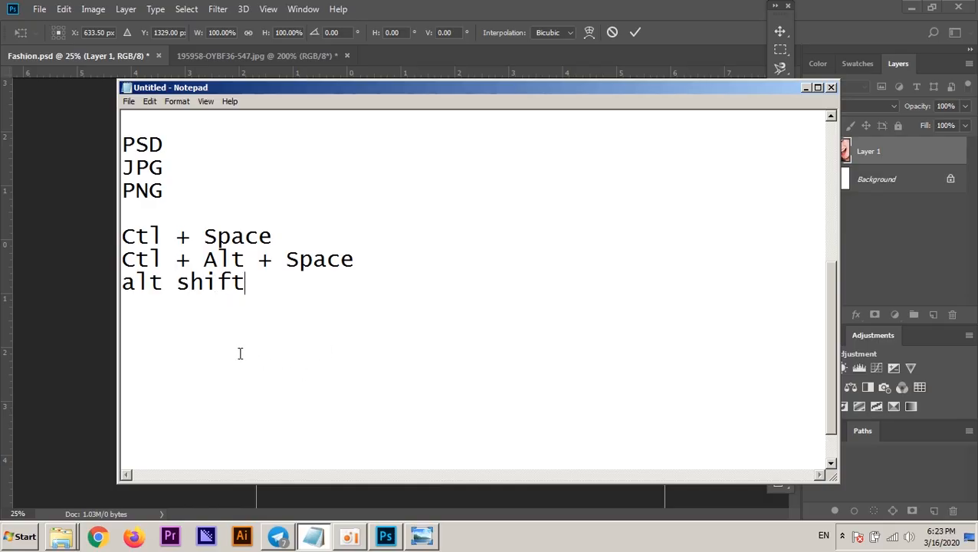
text( _)
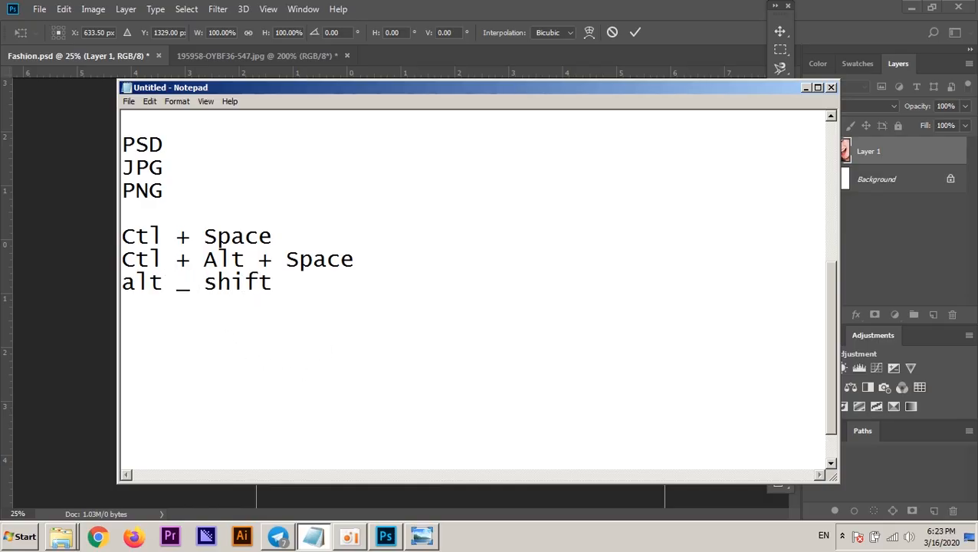
key(BackSpace)
text(+)
click(86, 56)
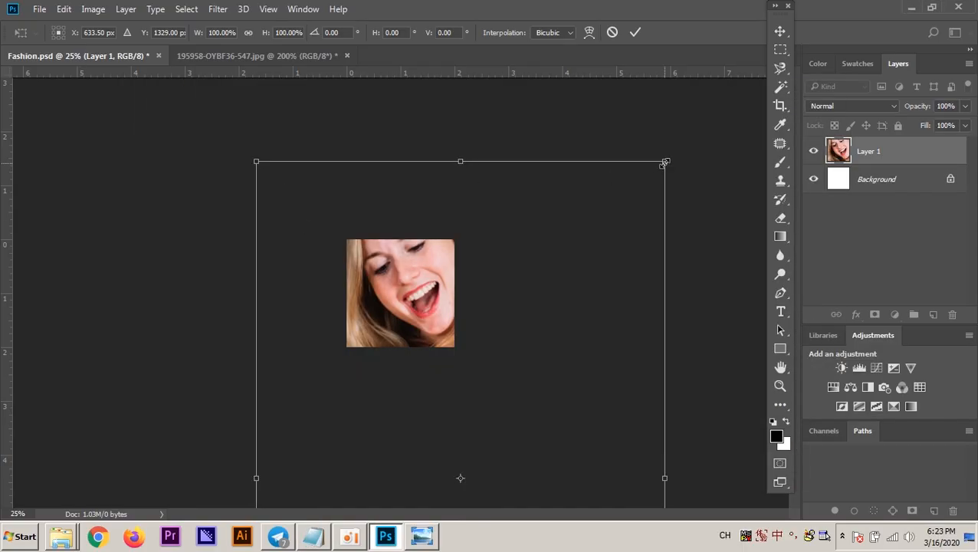
Scale the model layer down proportionally to about 17.5% and move it onto the white canvas
drag(665, 162, 468, 337)
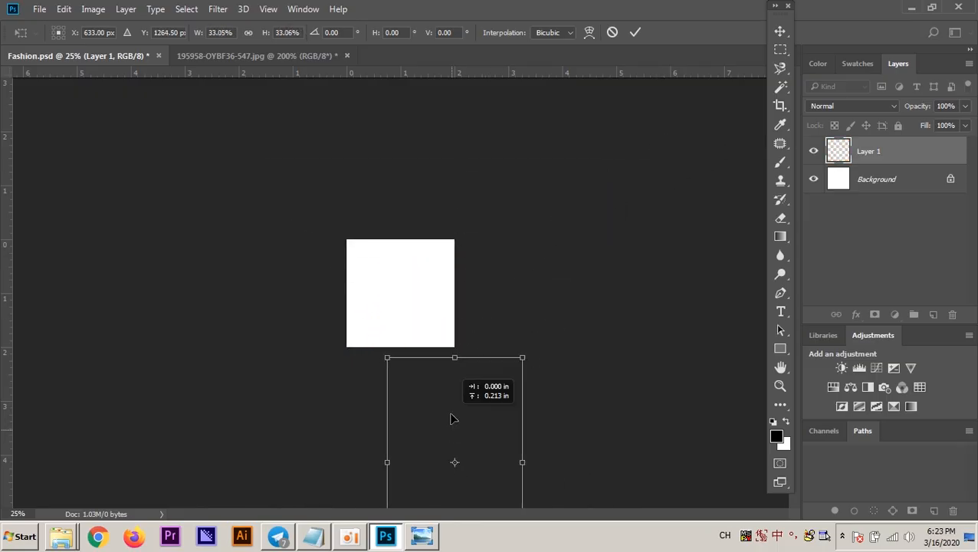
drag(452, 430, 393, 281)
drag(468, 228, 436, 277)
drag(407, 328, 408, 309)
ctrl+click(370, 337)
ctrl+click(414, 316)
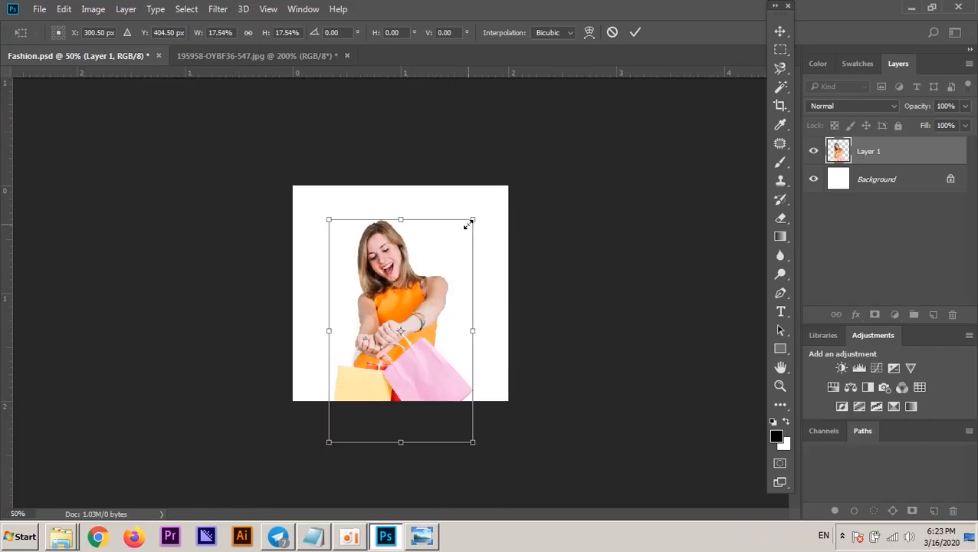
Shrink the model to about 12.9%, rest the cut-off dress on the canvas's bottom edge and apply the transform
drag(469, 223, 460, 239)
mouse_move(418, 289)
mouse_down()
mouse_move(417, 259)
mouse_move(423, 289)
mouse_up()
drag(460, 236, 454, 254)
drag(403, 318, 410, 305)
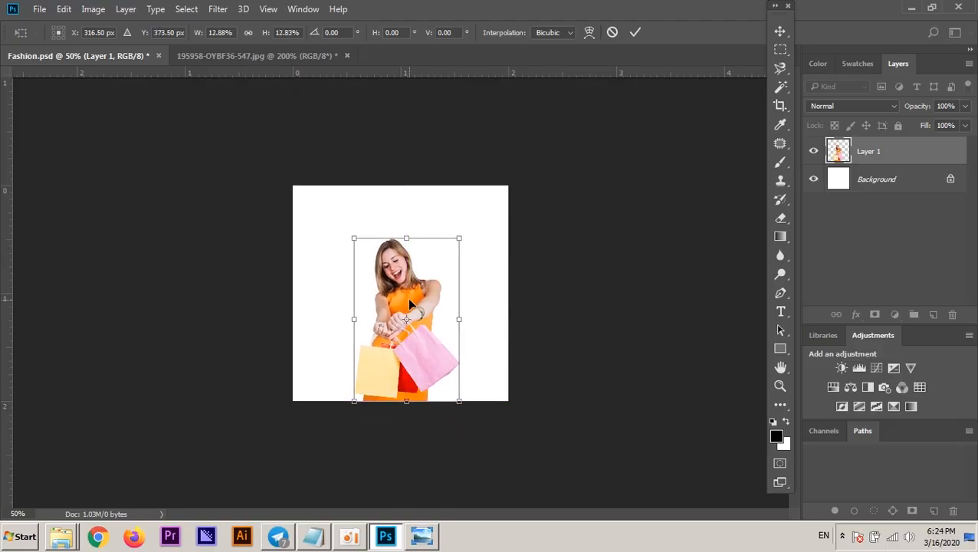
key(Return)
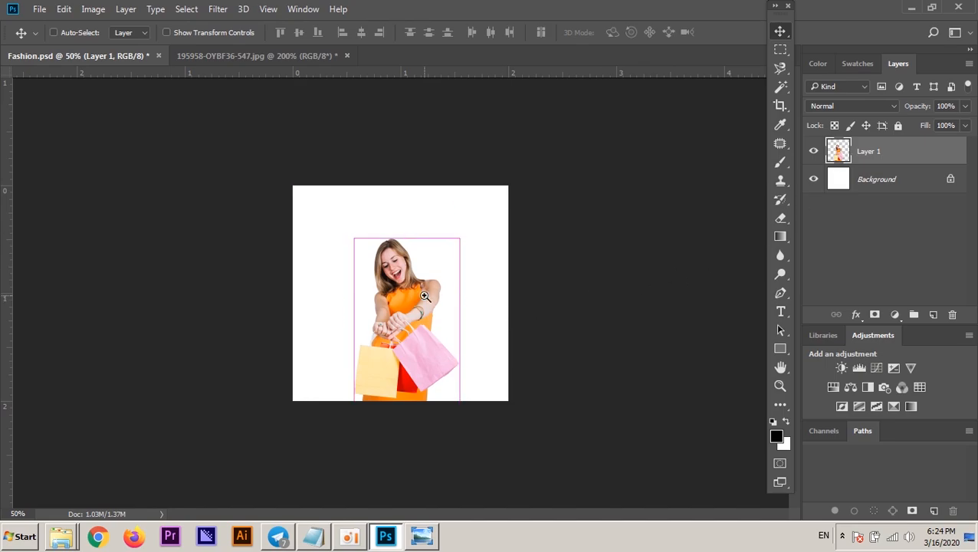
Open the Link folder in the file explorer and preview Background.jpg
scroll(424, 296, up, 2)
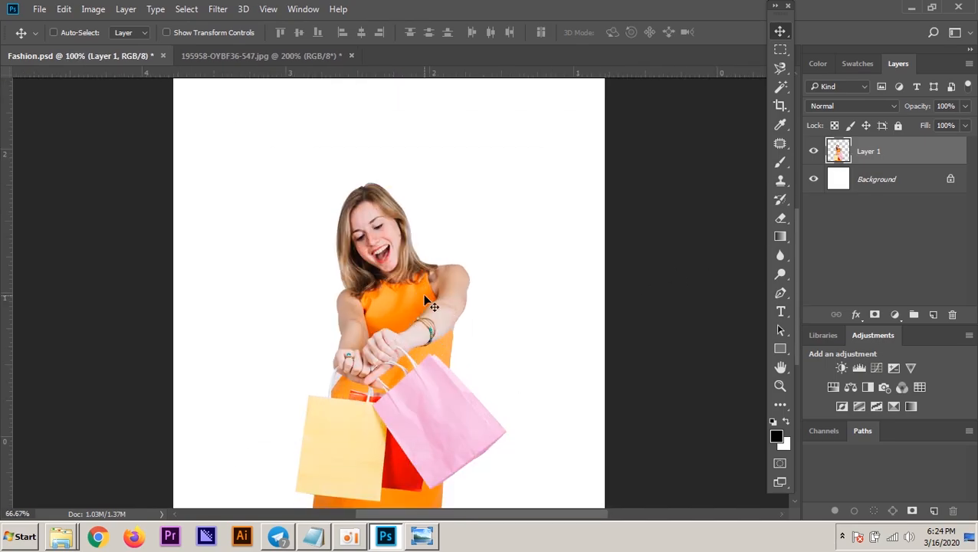
scroll(424, 296, down, 1)
mouse_move(420, 322)
mouse_down()
mouse_move(420, 306)
mouse_move(420, 322)
mouse_up()
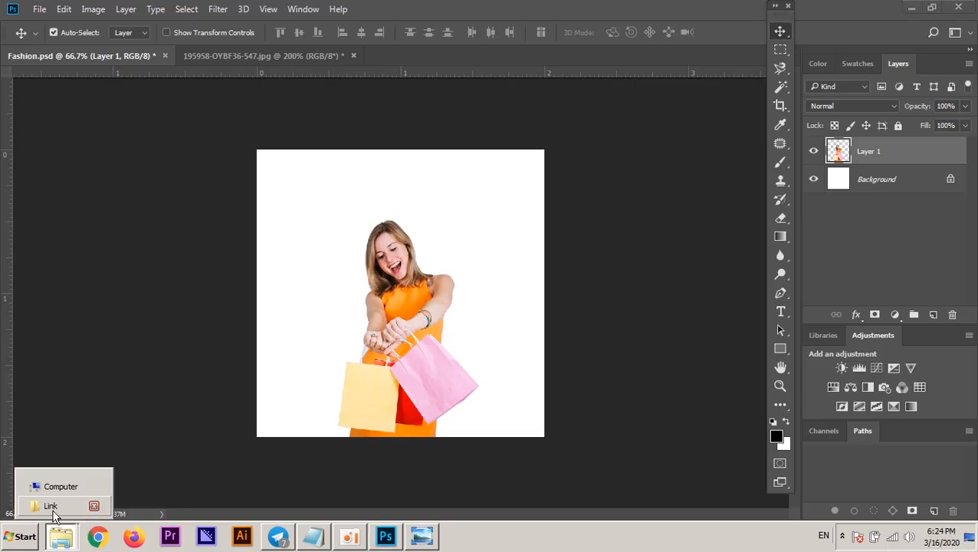
click(52, 507)
drag(726, 57, 650, 82)
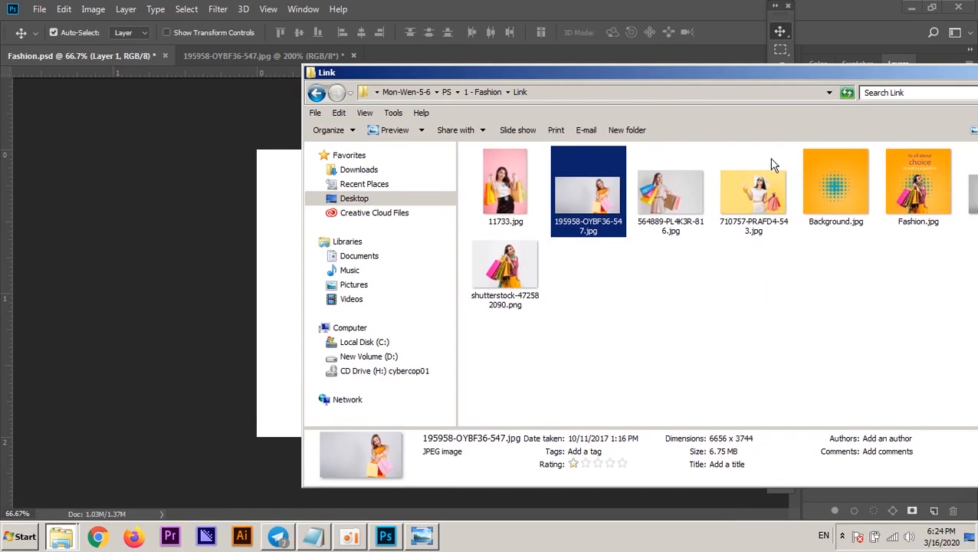
double_click(846, 193)
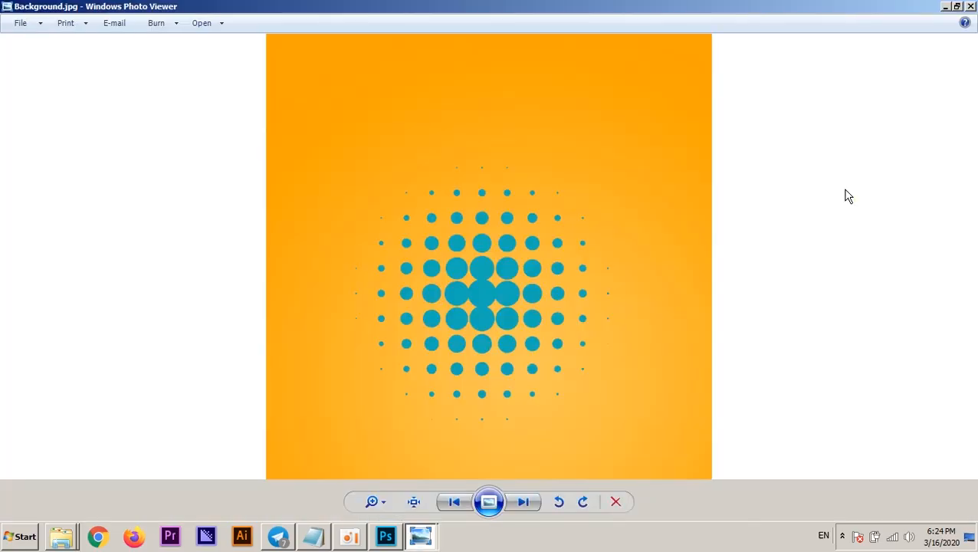
key(Escape)
Place Background.jpg from the Link folder into Fashion.psd so it covers the whole canvas
drag(752, 75, 917, 82)
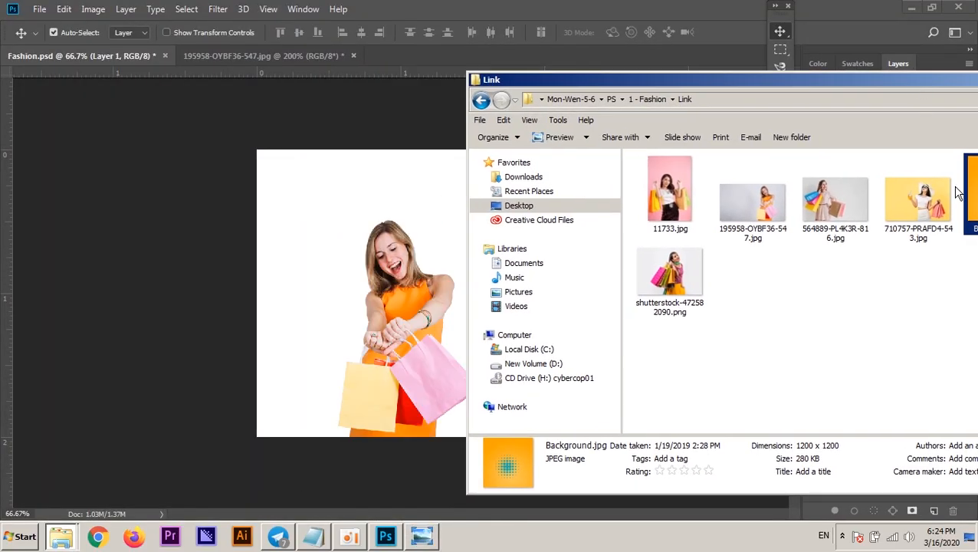
drag(971, 196, 301, 227)
drag(364, 229, 464, 304)
key(Return)
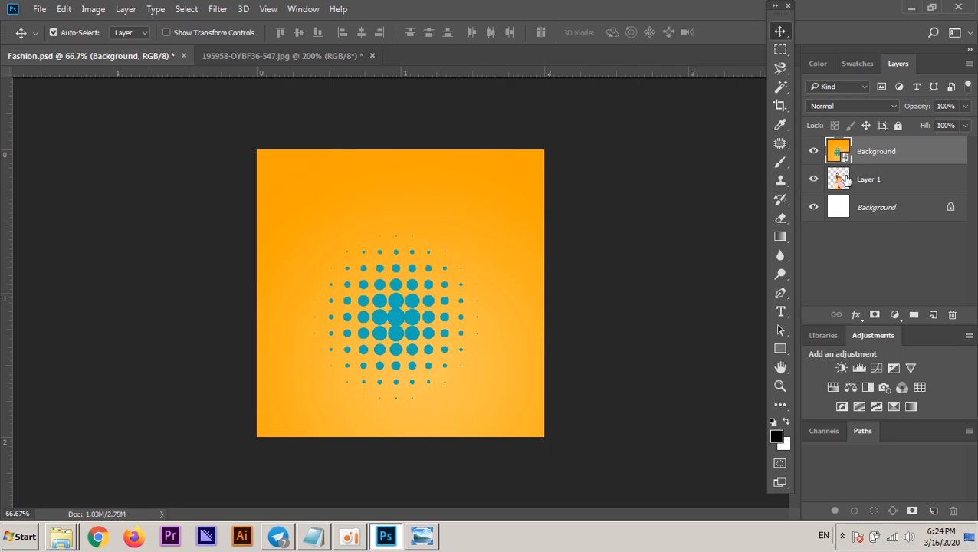
Move the placed orange background layer below the model's layer in the stacking order
click(857, 179)
click(852, 152)
click(857, 179)
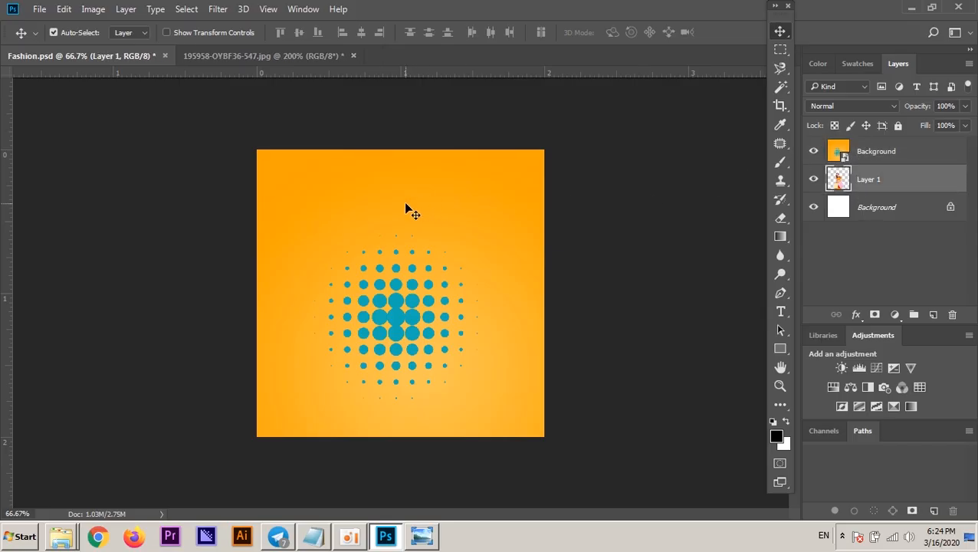
click(887, 151)
click(877, 187)
drag(876, 151, 879, 197)
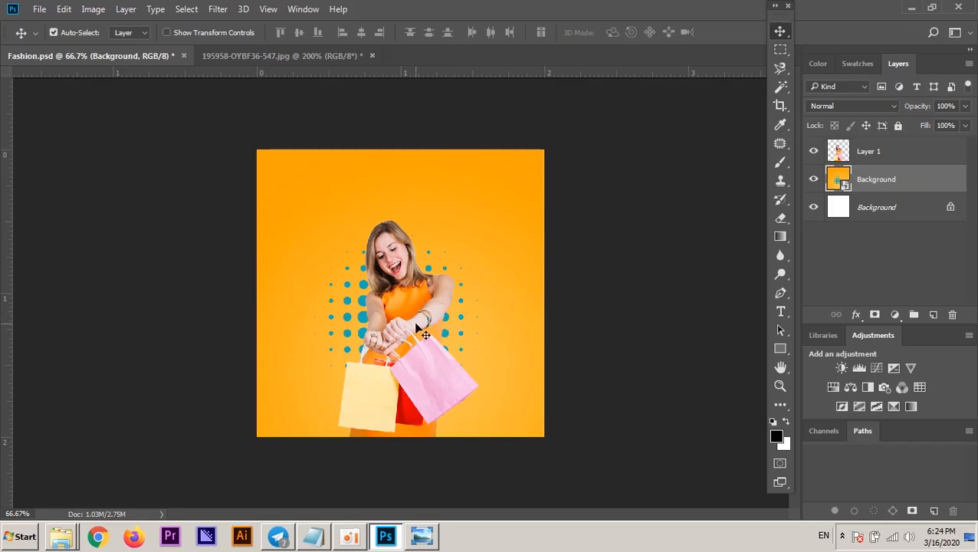
Select the model's layer and examine the cut-out's edges against the orange background up close
click(407, 324)
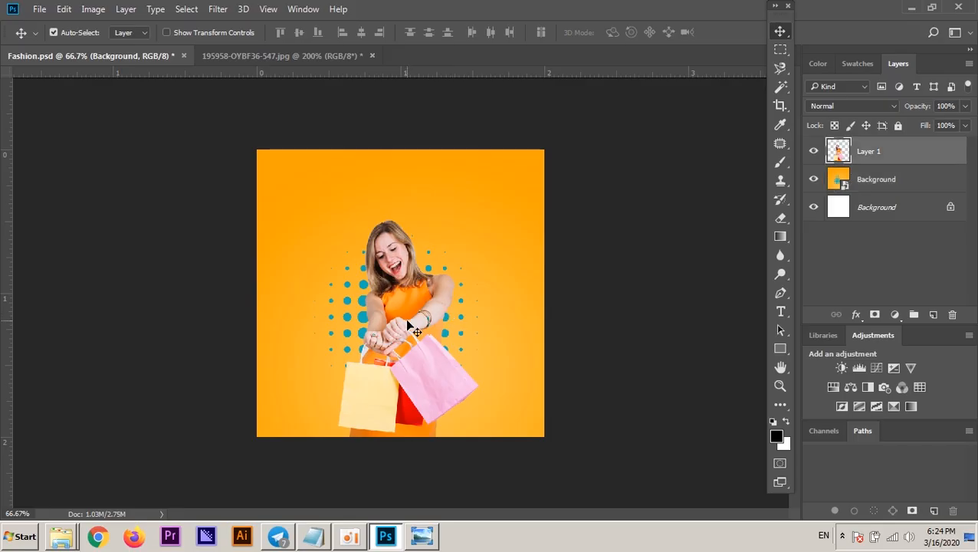
mouse_move(407, 317)
mouse_down()
mouse_move(407, 301)
mouse_move(407, 321)
mouse_up()
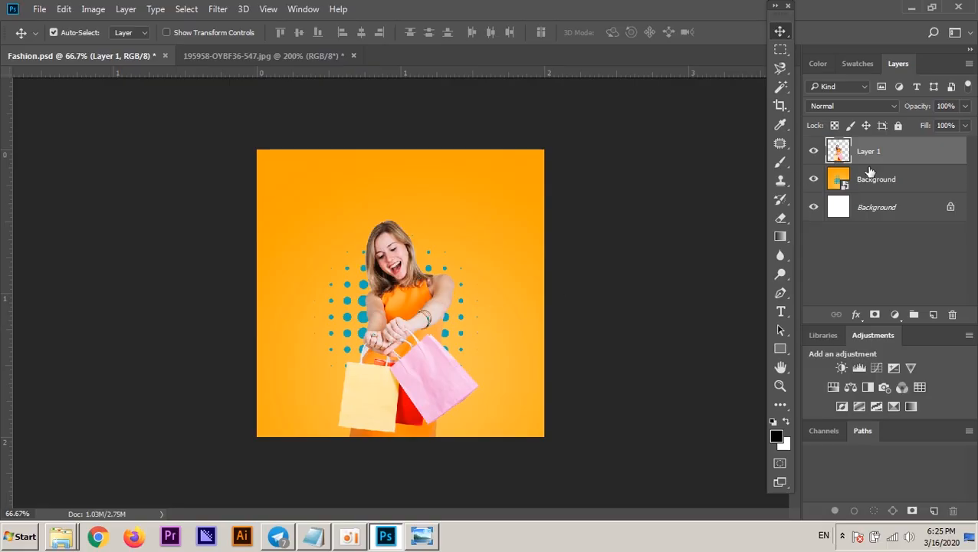
key(ctrl)
ctrl+click(374, 261)
ctrl+click(399, 260)
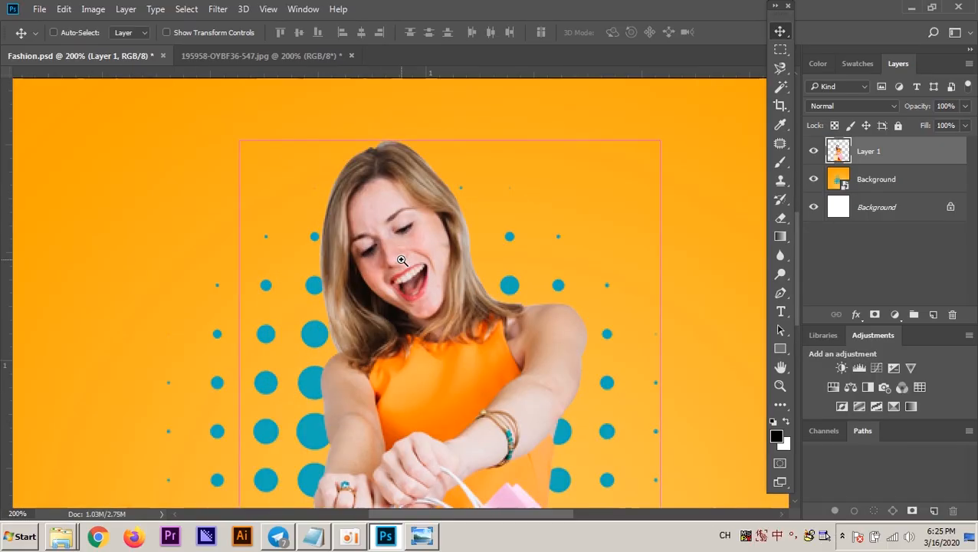
ctrl+alt+click(400, 262)
ctrl+alt+click(401, 261)
ctrl+click(401, 261)
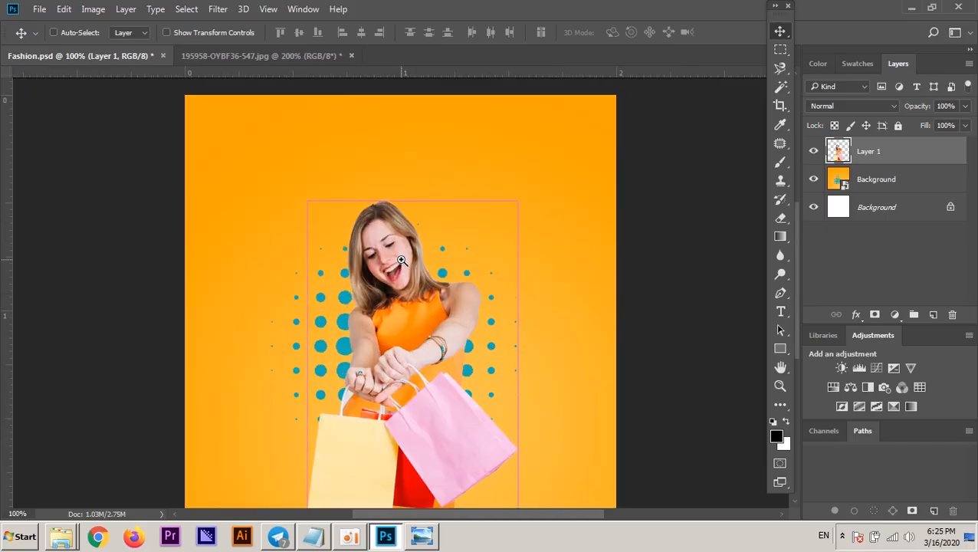
ctrl+alt+click(401, 262)
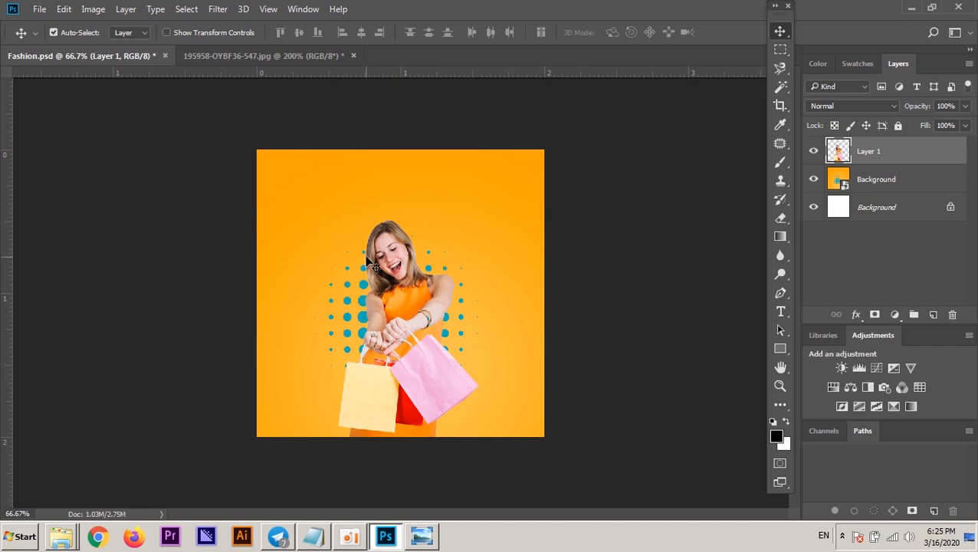
Save a flattened JPEG copy of the composition as Fashion.jpg in the Ex folder
click(39, 9)
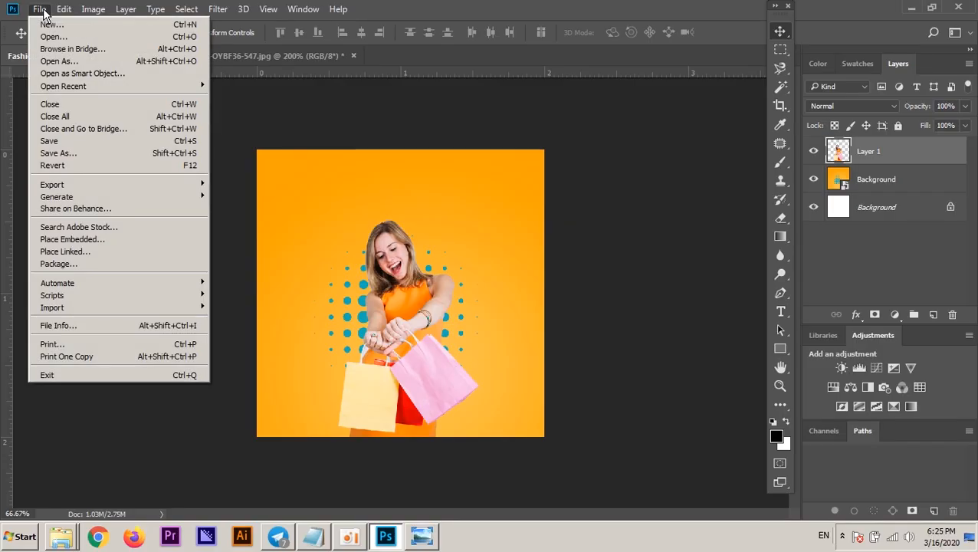
click(58, 144)
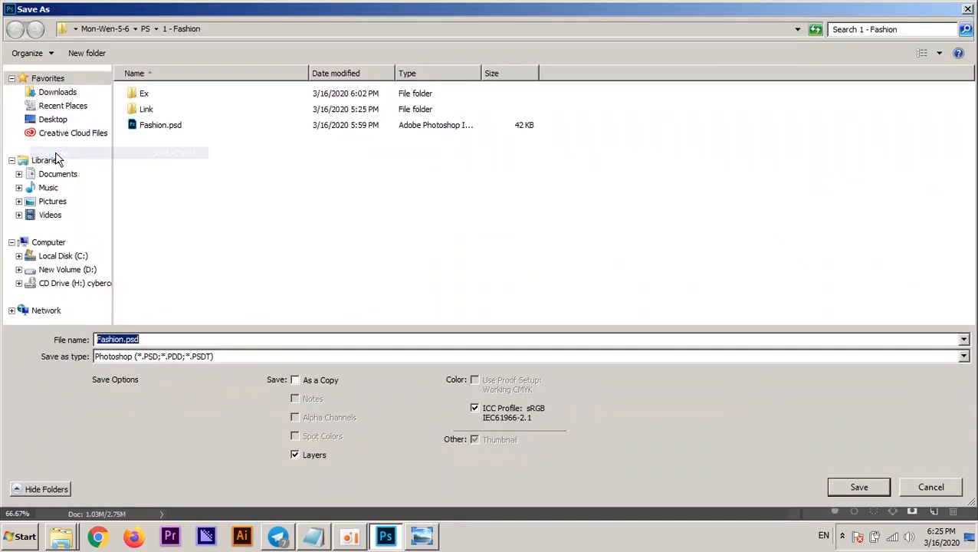
double_click(134, 94)
click(151, 338)
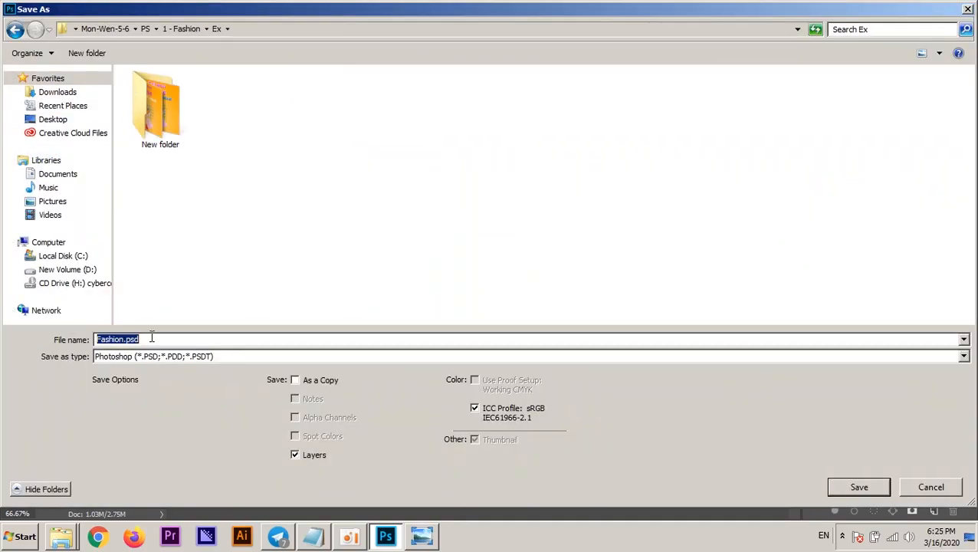
click(170, 258)
click(159, 358)
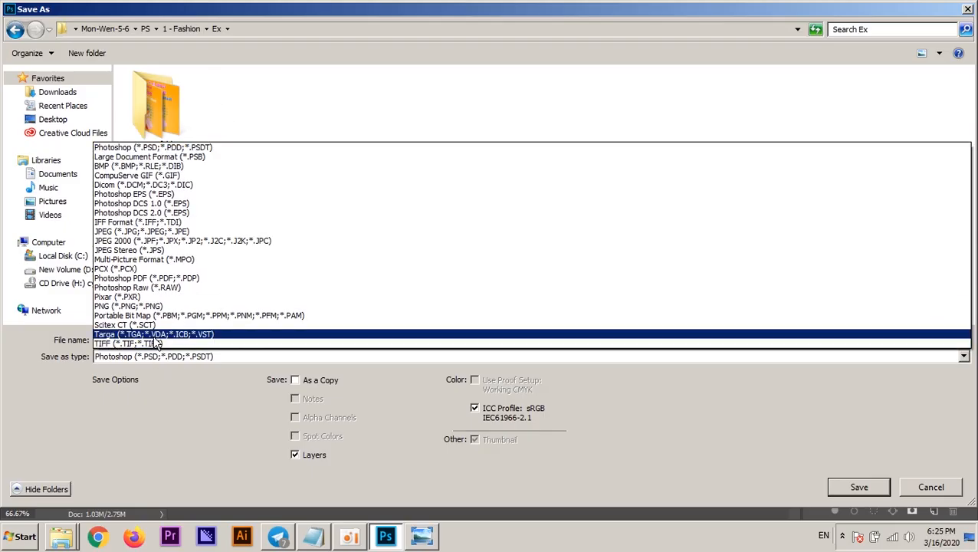
click(154, 232)
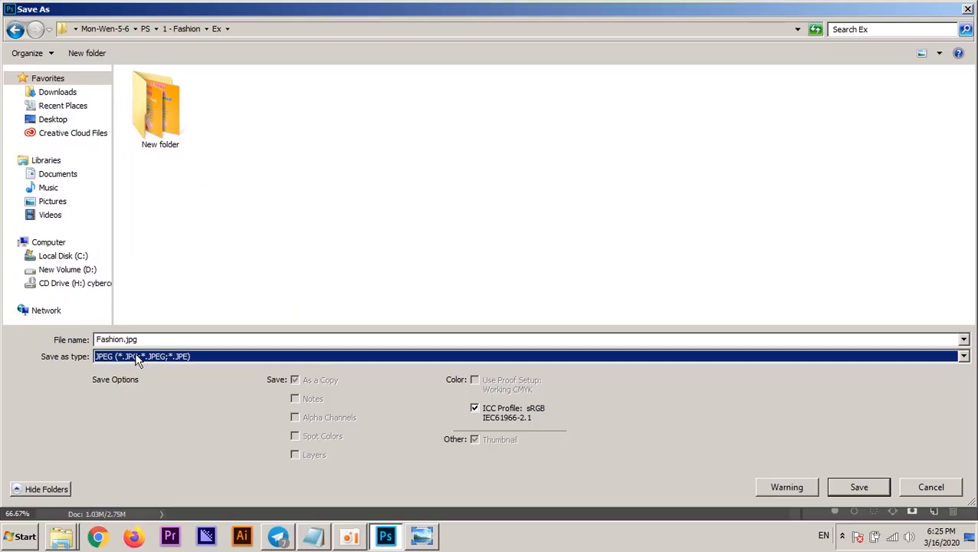
click(834, 484)
click(625, 143)
Open the Ex folder in the file explorer and check the exported Fashion.jpg in the photo viewer
click(62, 536)
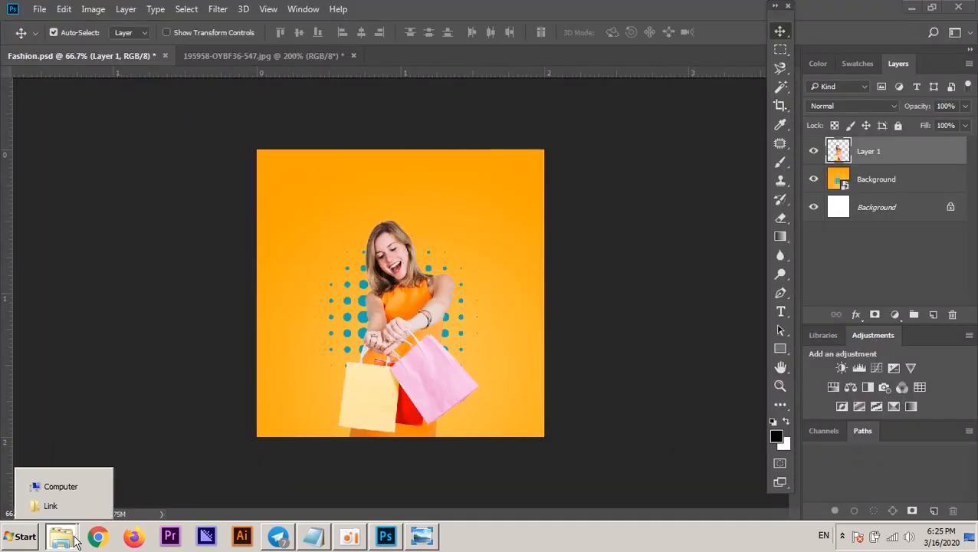
click(64, 507)
click(648, 99)
drag(636, 79, 267, 45)
double_click(288, 149)
double_click(392, 172)
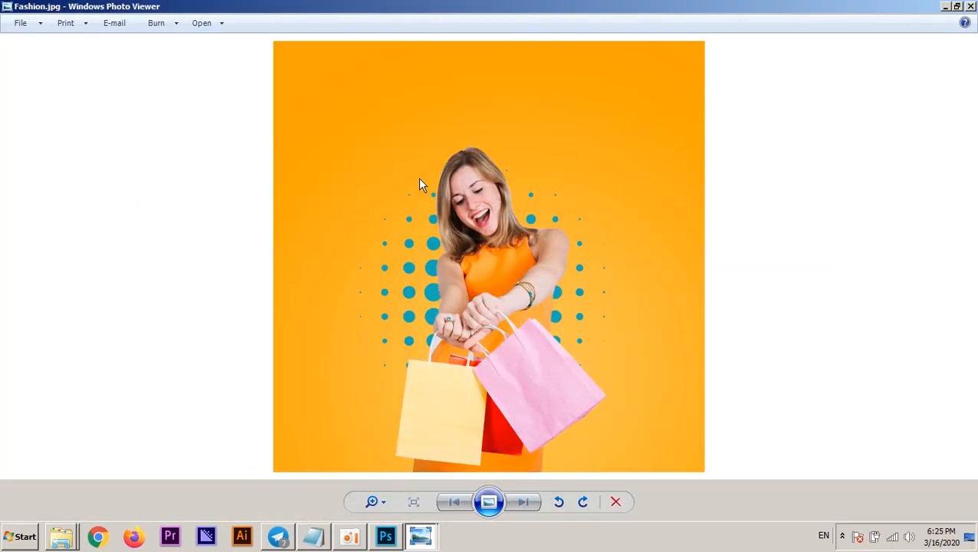
click(945, 7)
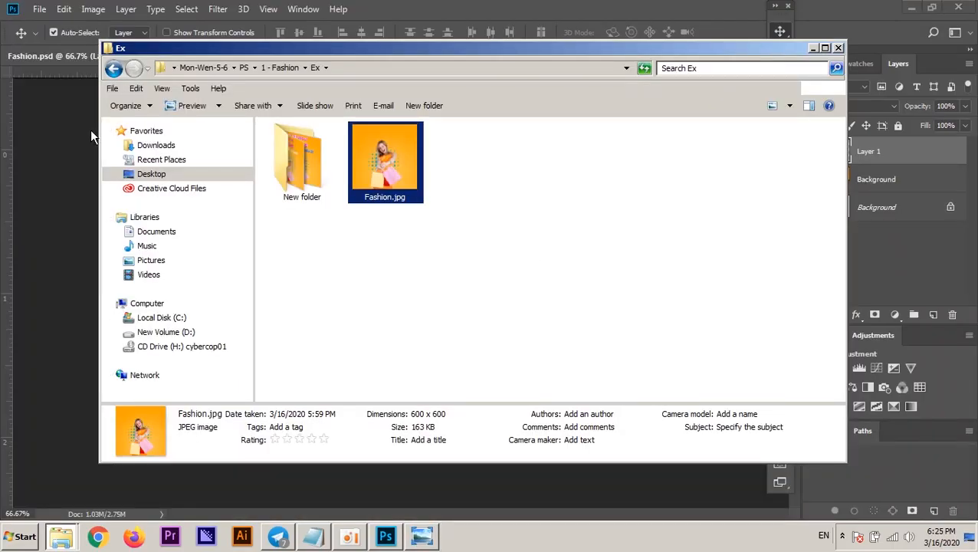
Return to Photoshop and save the layered Fashion.psd document
click(67, 57)
click(39, 9)
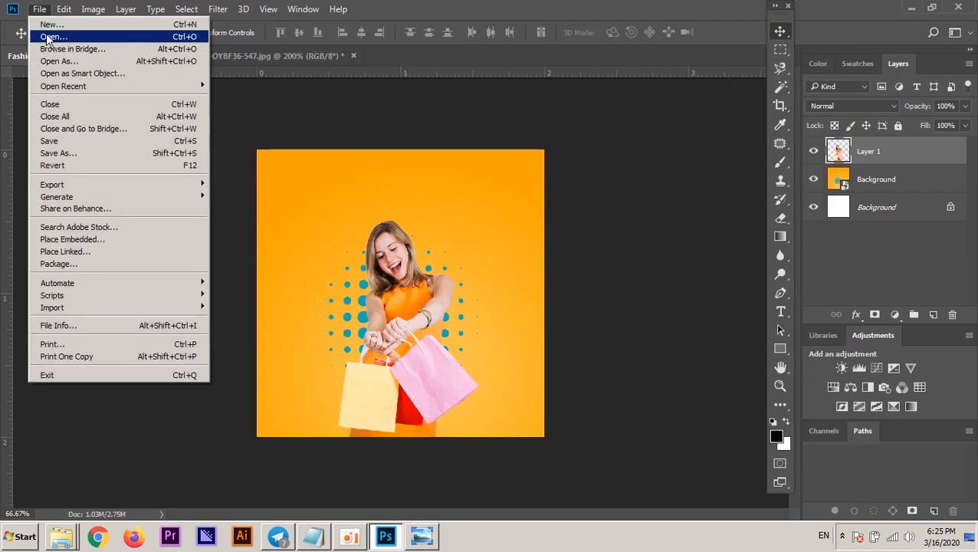
click(52, 140)
click(839, 237)
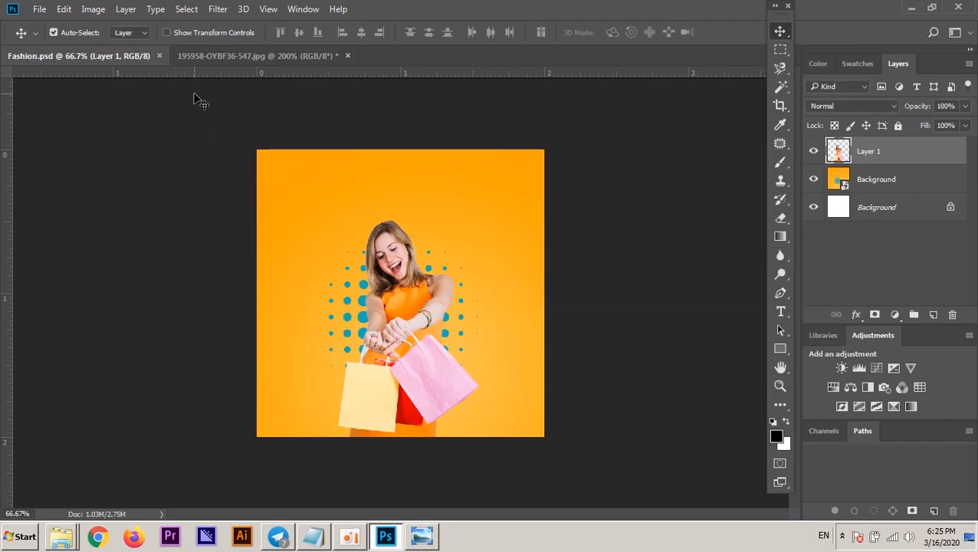
Open the 1 - Fashion folder in the file explorer and check the saved Fashion.psd file's details
click(62, 536)
click(66, 506)
click(285, 67)
drag(292, 52, 258, 22)
click(405, 195)
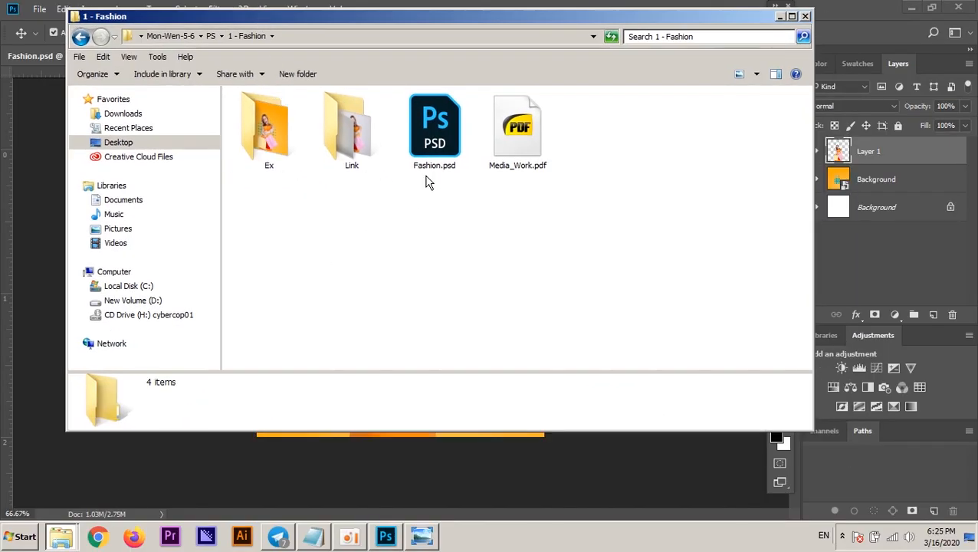
click(428, 146)
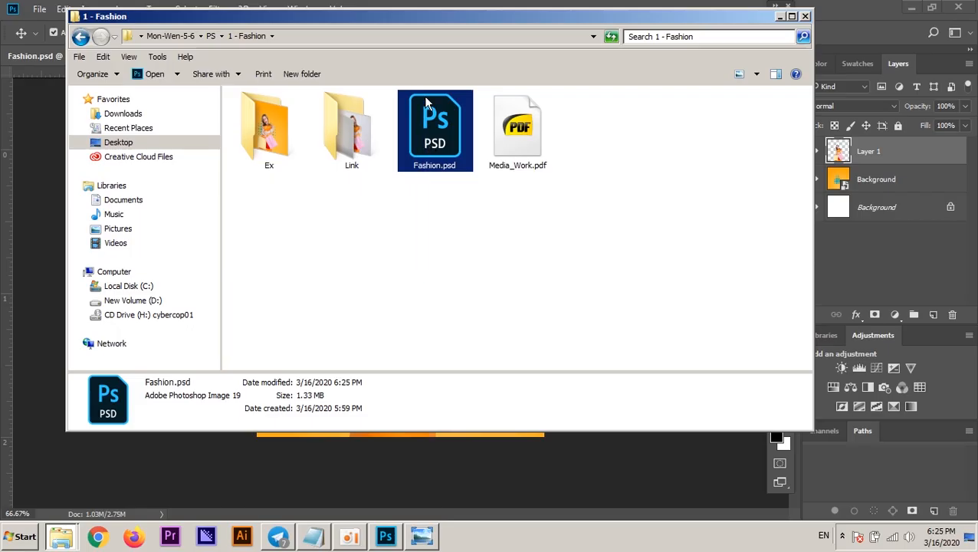
Return to Photoshop and close Fashion.psd and 195958-OYBF36-547.jpg, discarding the changes to the JPEG
click(57, 121)
click(159, 56)
click(177, 56)
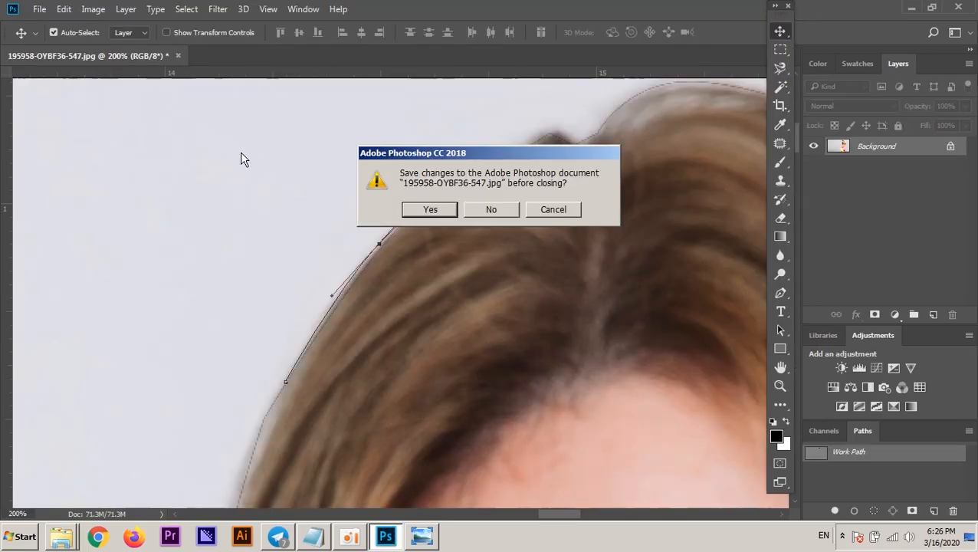
click(491, 211)
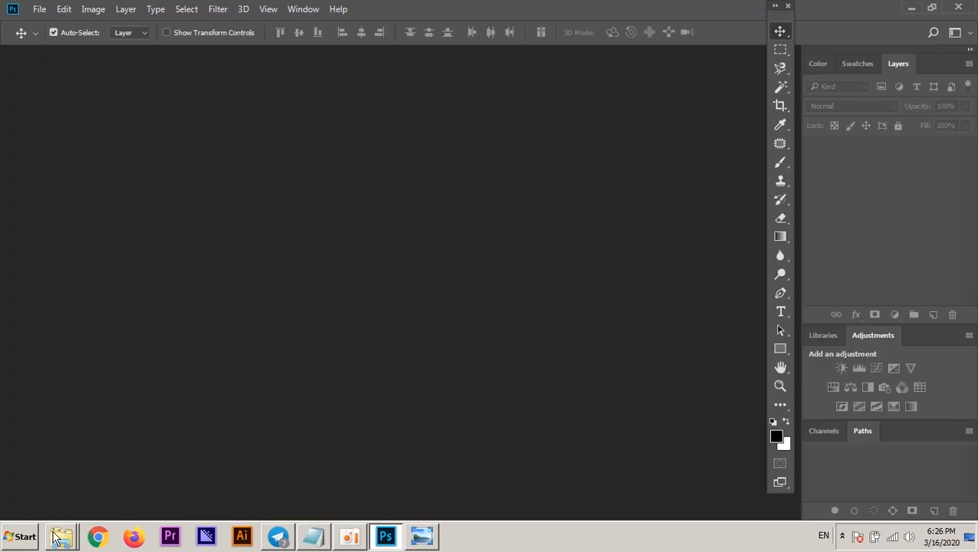
Reopen Fashion.psd in Photoshop from the 1 - Fashion folder in the file explorer
mouse_move(60, 536)
click(59, 506)
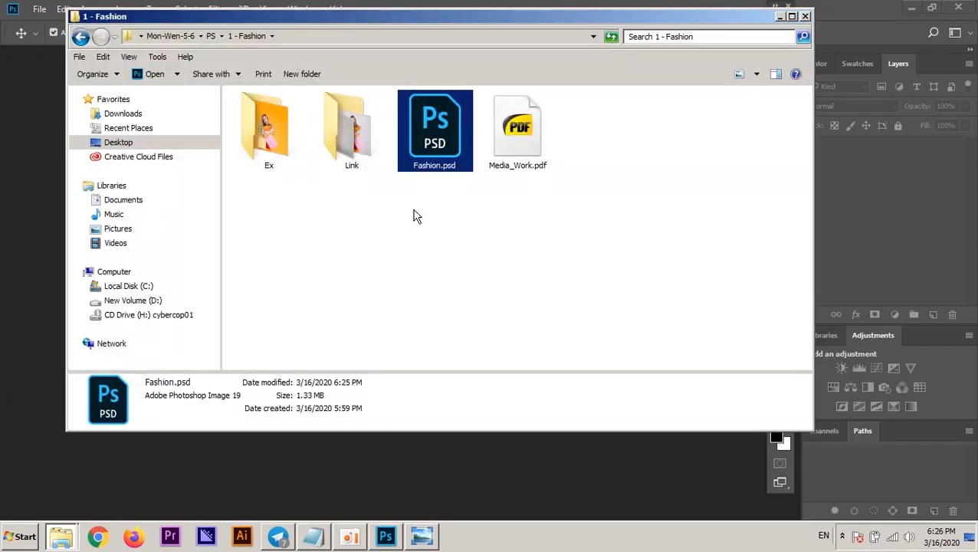
double_click(428, 152)
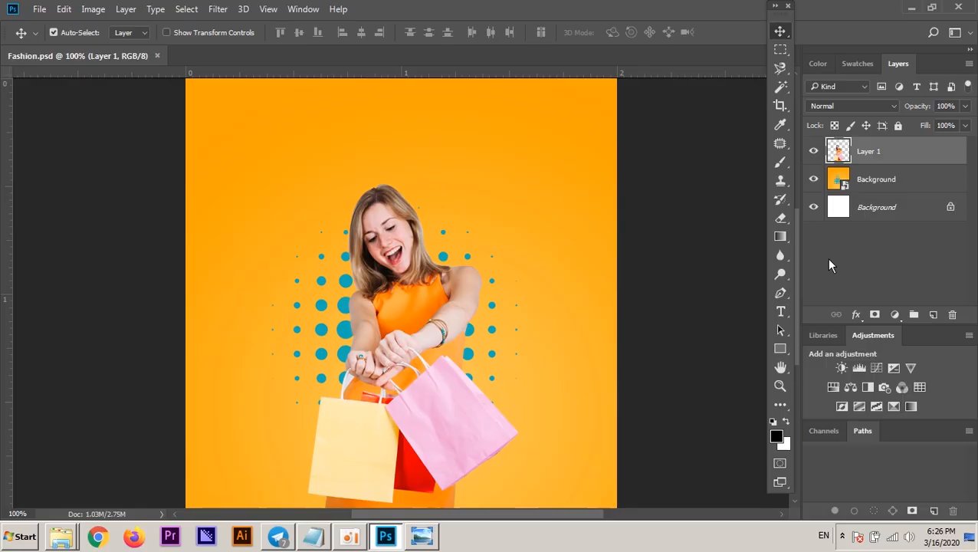
ctrl+alt+click(375, 265)
ctrl+click(374, 265)
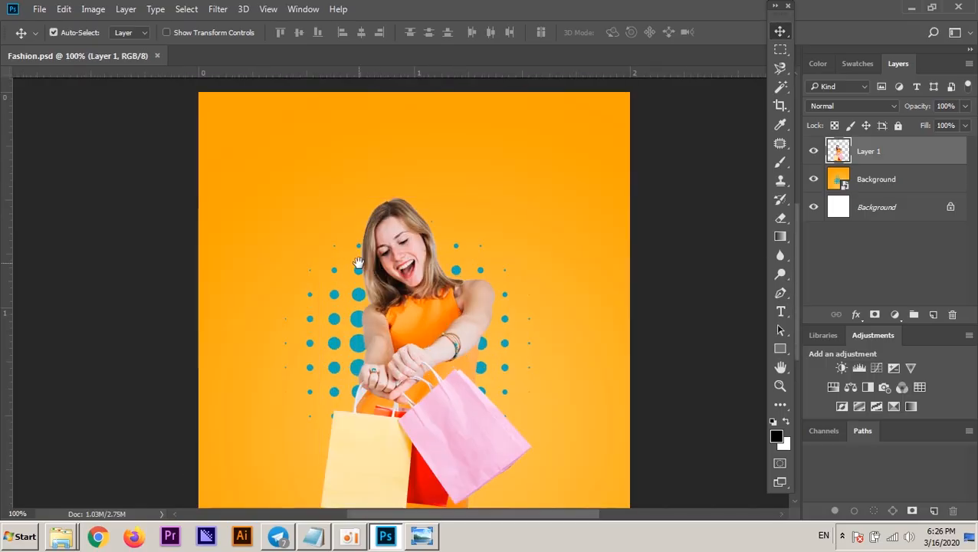
drag(360, 265, 360, 251)
ctrl+alt+click(360, 252)
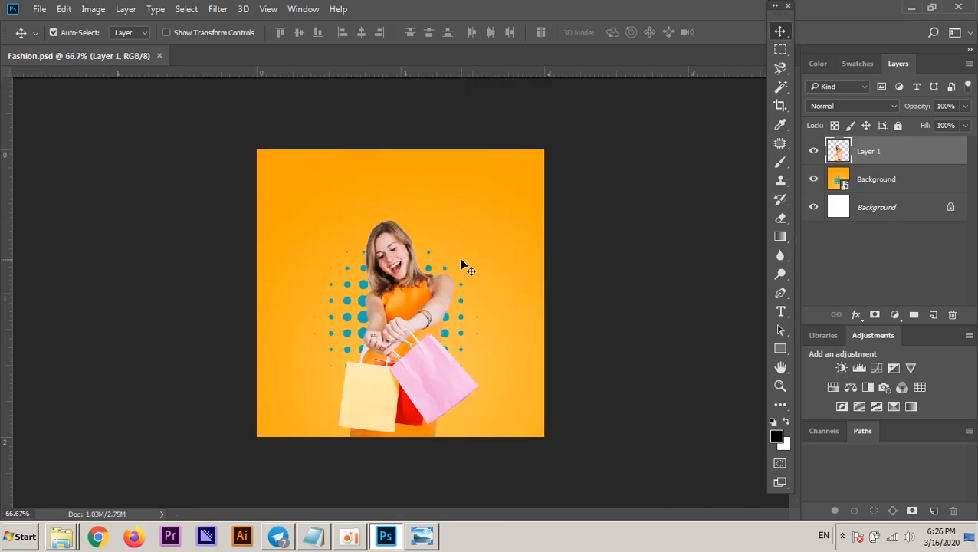
ctrl+click(407, 269)
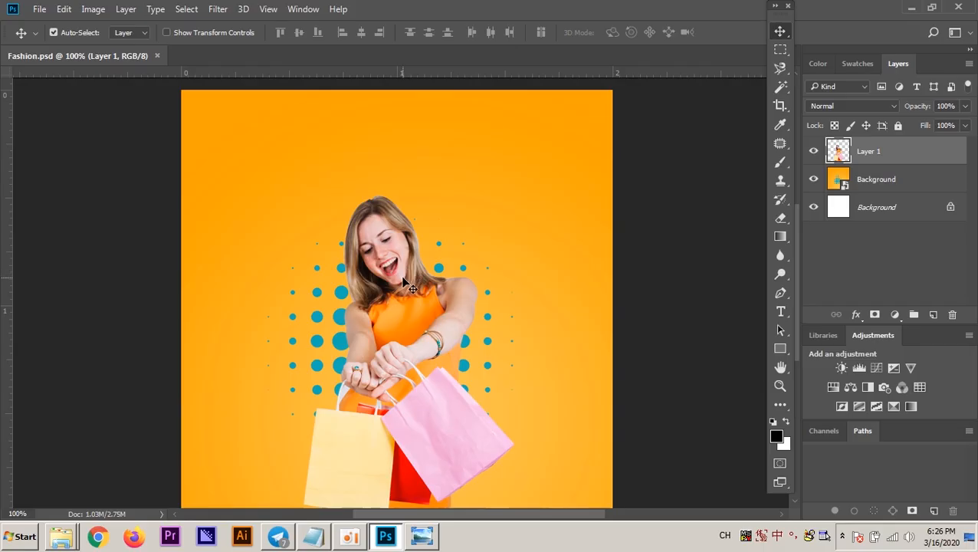
drag(401, 275, 402, 269)
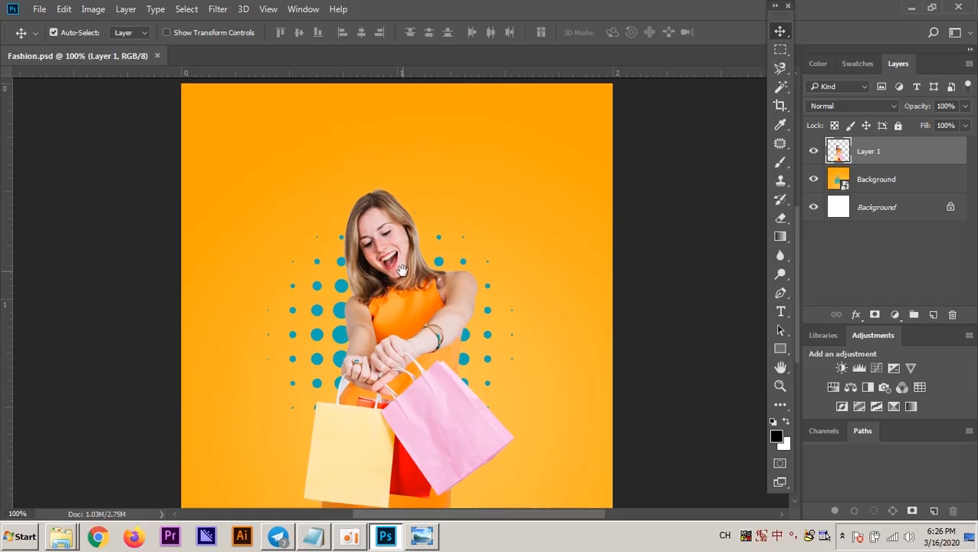
mouse_move(347, 543)
click(346, 543)
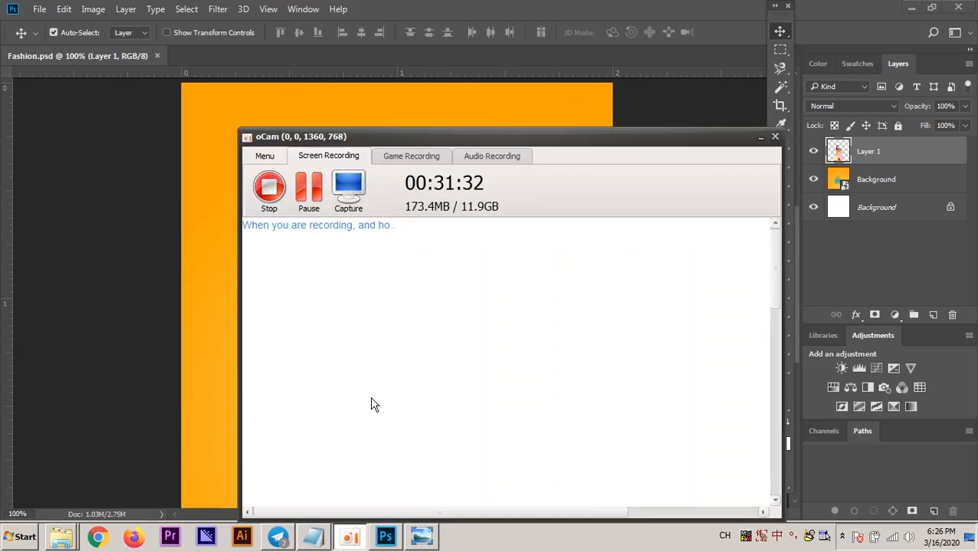
drag(395, 168, 527, 126)
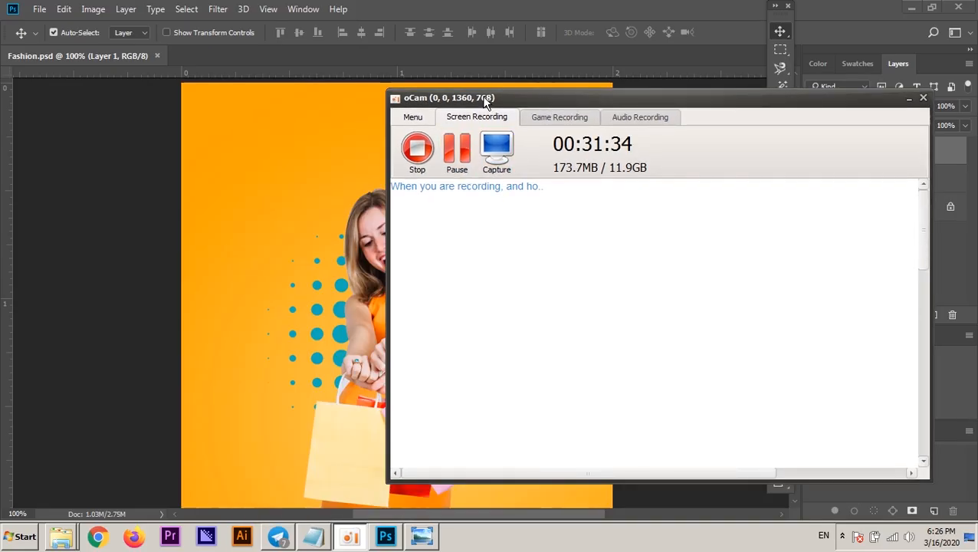
drag(482, 95, 557, 90)
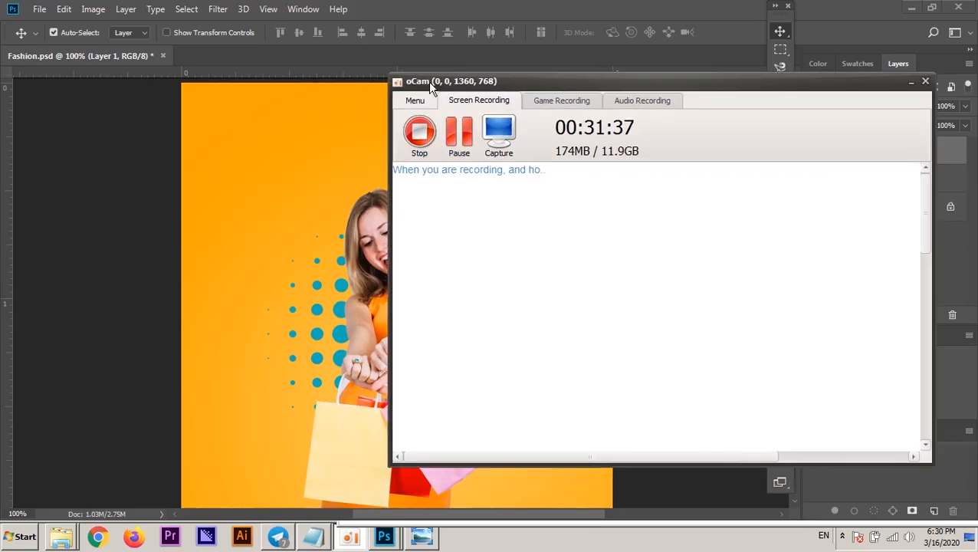
drag(432, 87, 443, 85)
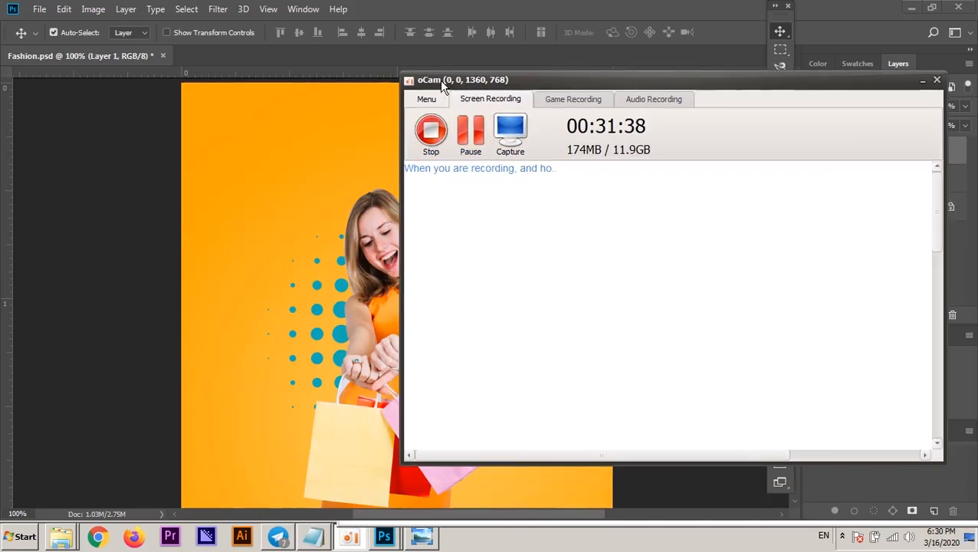